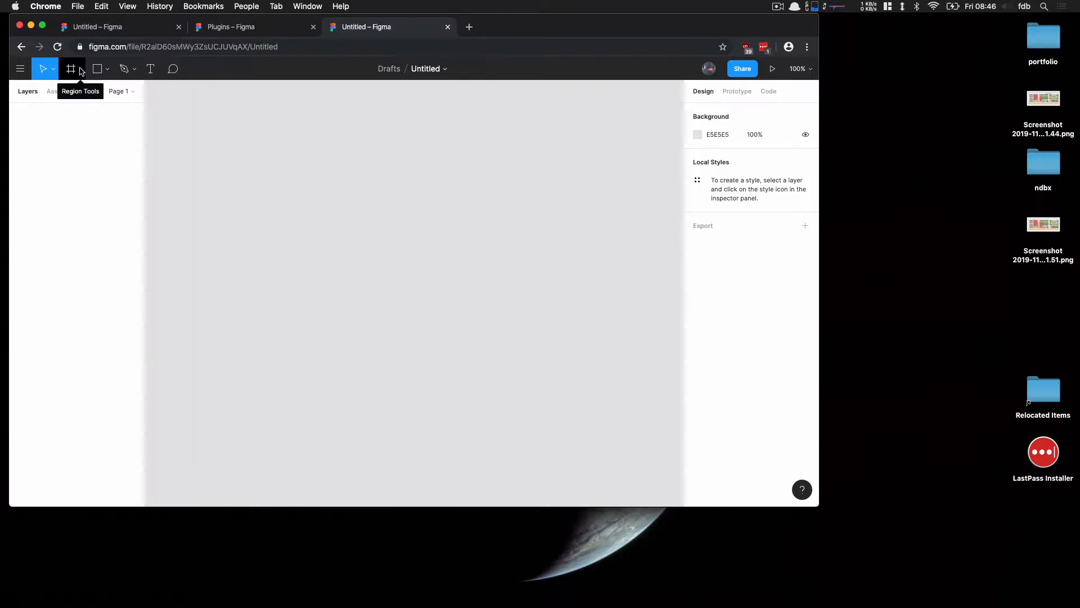
Create a new frame using the iPhone X phone preset
click(81, 71)
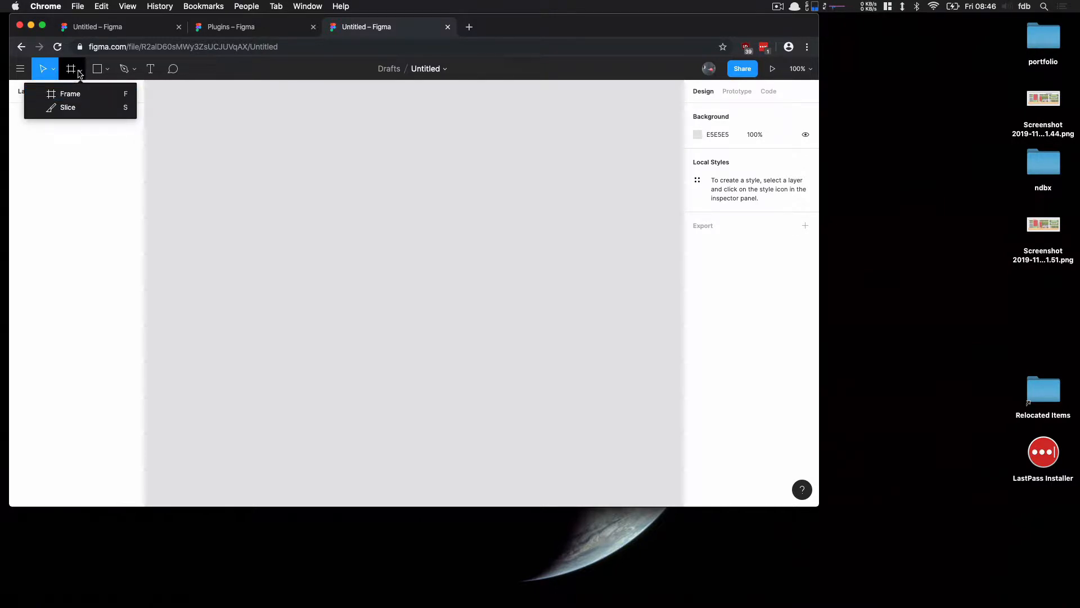
click(73, 94)
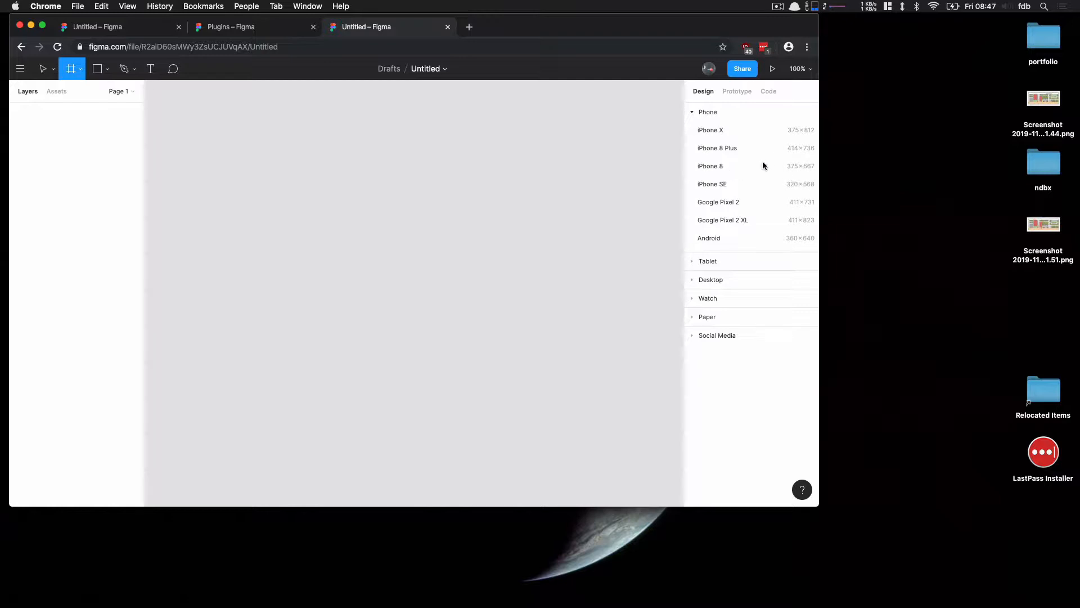
click(693, 262)
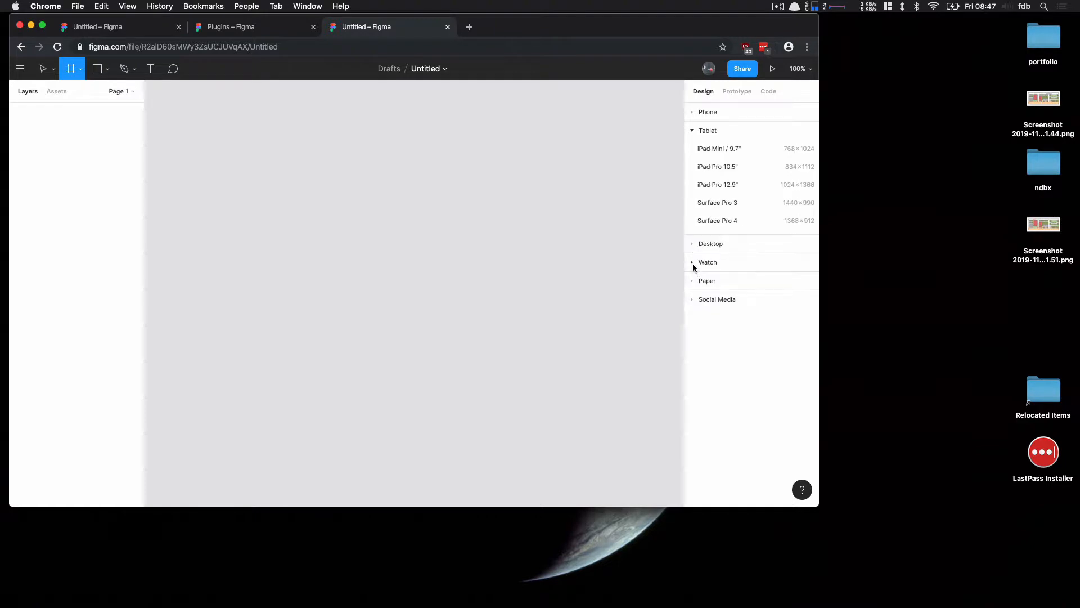
click(691, 244)
click(694, 112)
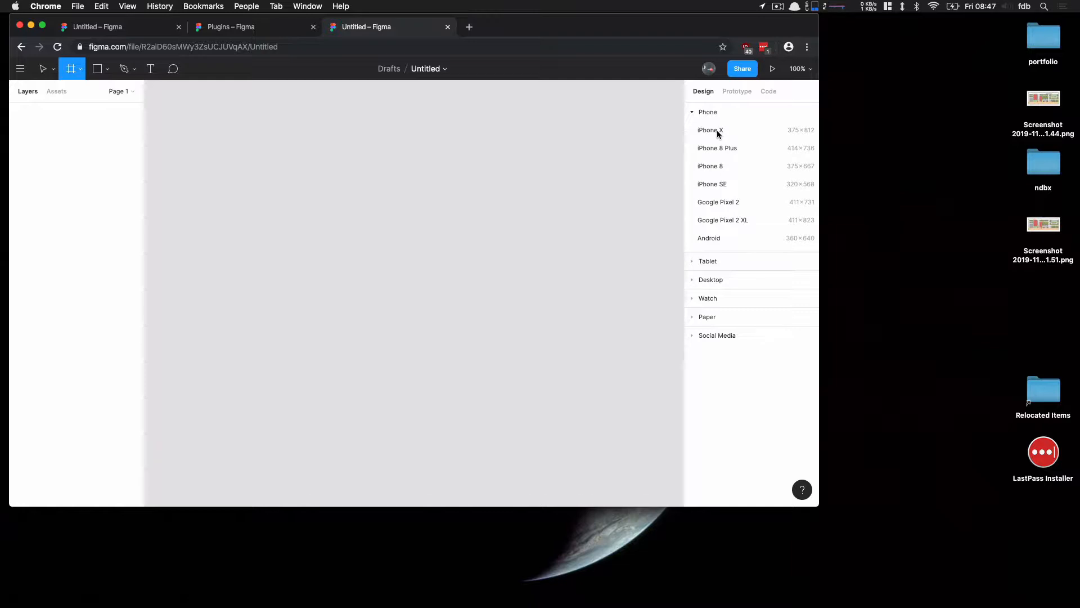
click(717, 129)
click(274, 212)
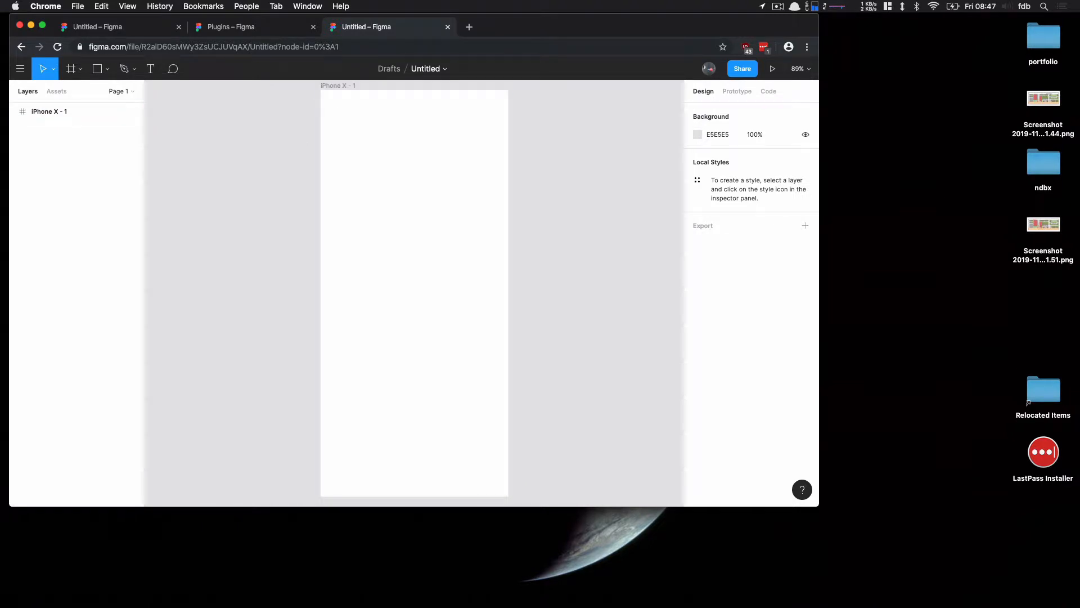
Rename the iPhone X frame to Homepage
click(48, 112)
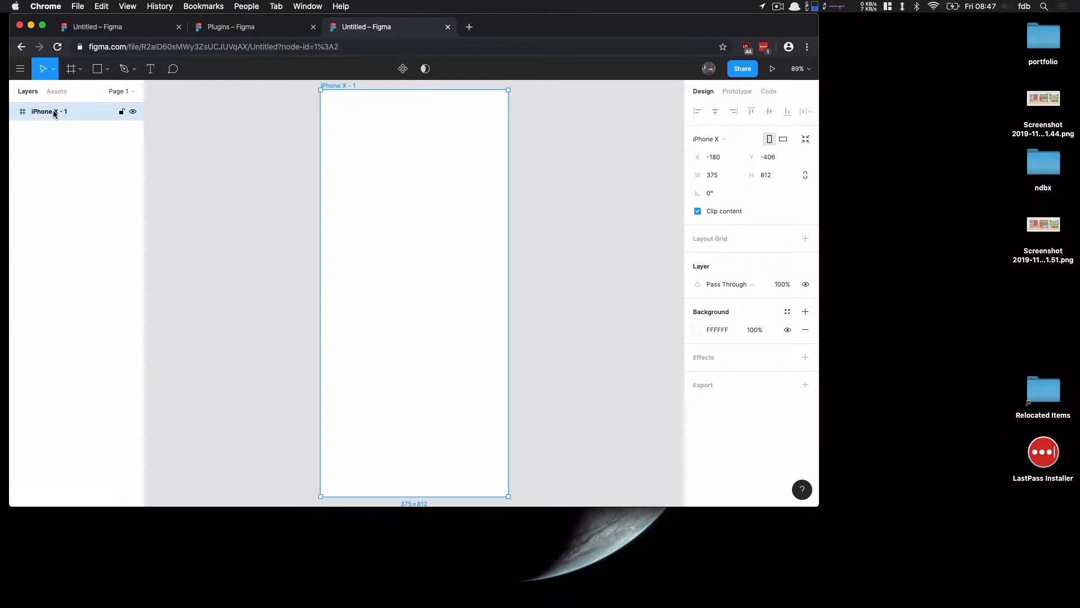
right_click(56, 116)
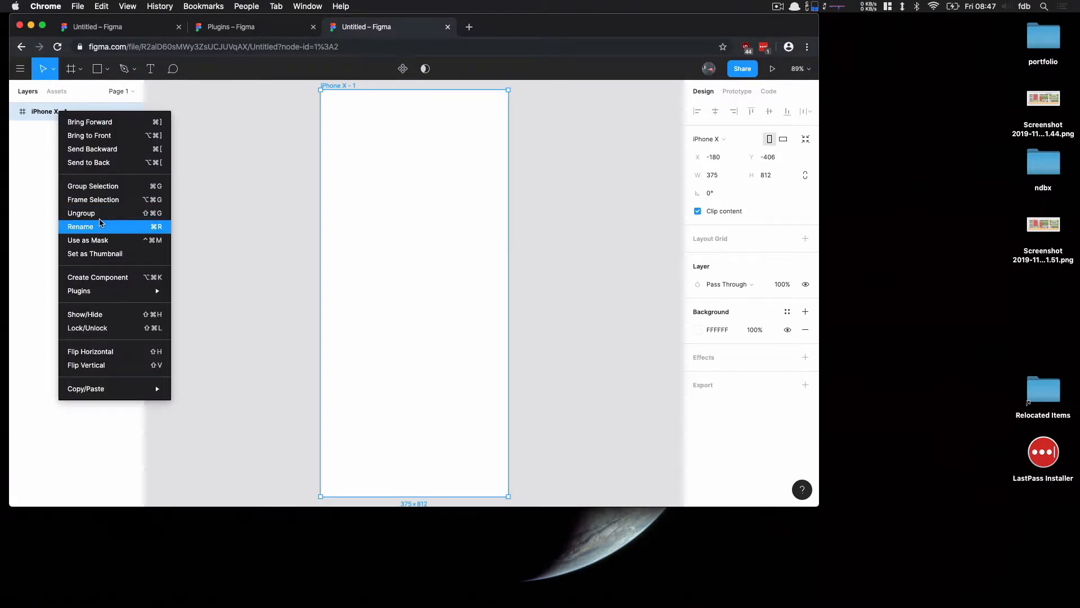
double_click(56, 113)
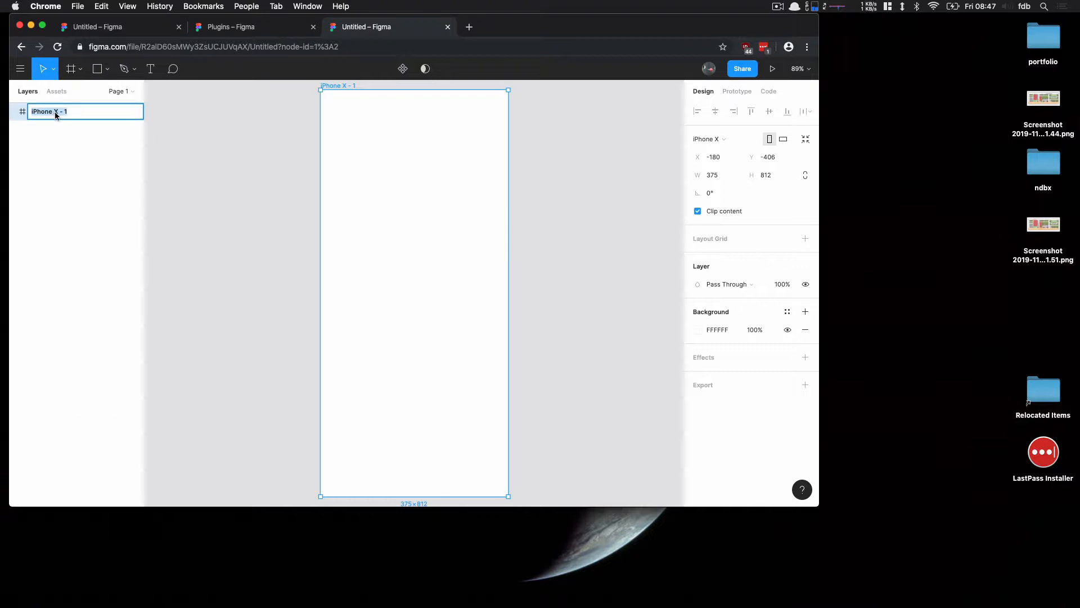
text(Homepage)
key(Return)
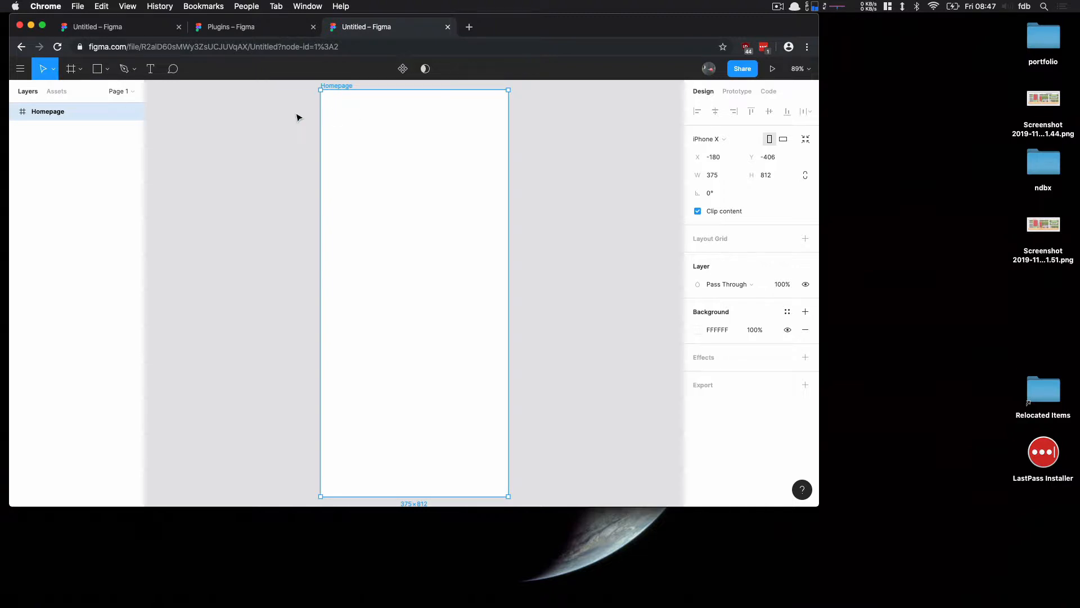
click(265, 133)
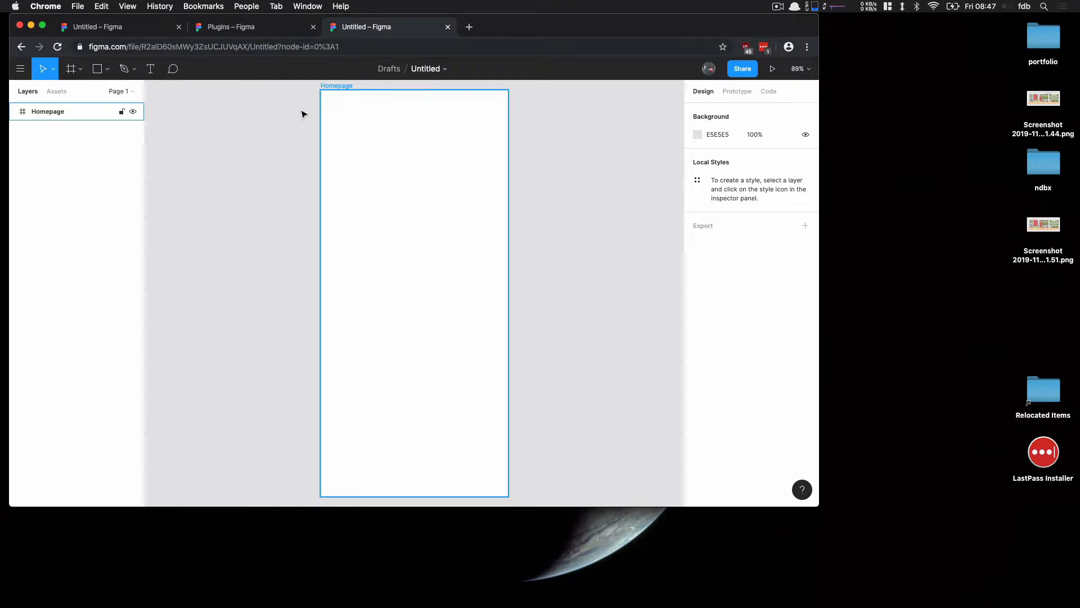
Draw a full-width rectangle across the top of the Homepage frame and set its height to 50
click(99, 73)
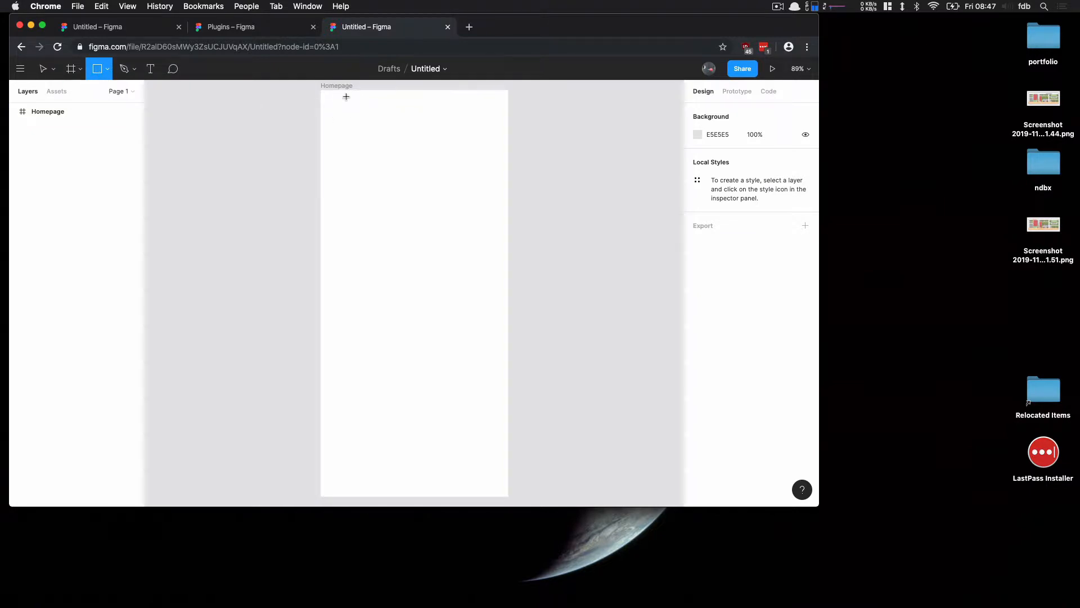
mouse_move(320, 90)
mouse_down()
mouse_move(427, 118)
mouse_move(508, 116)
mouse_up()
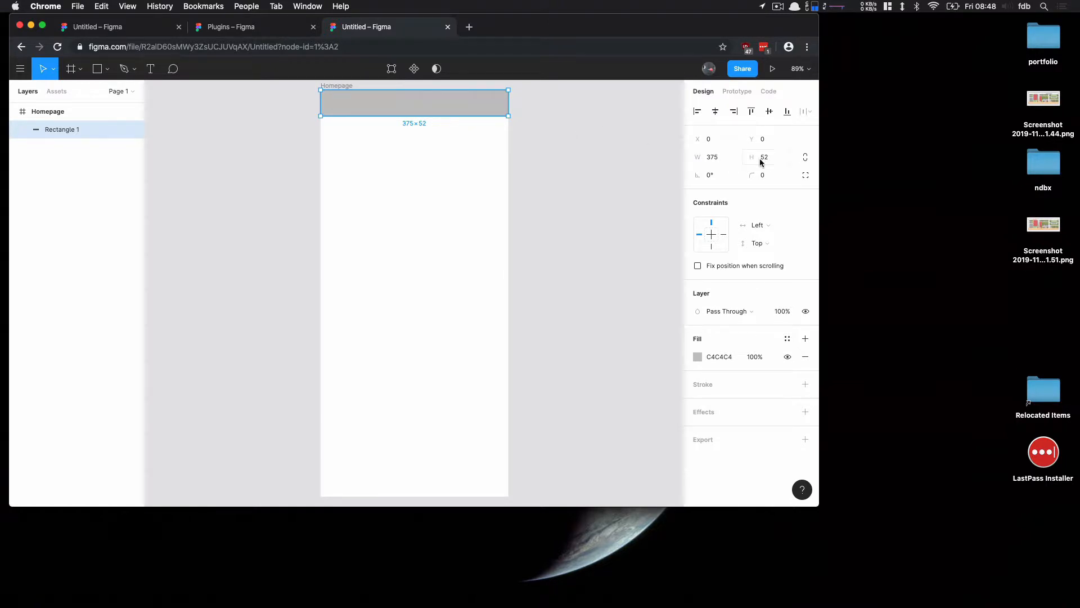
double_click(776, 158)
text(50)
key(Return)
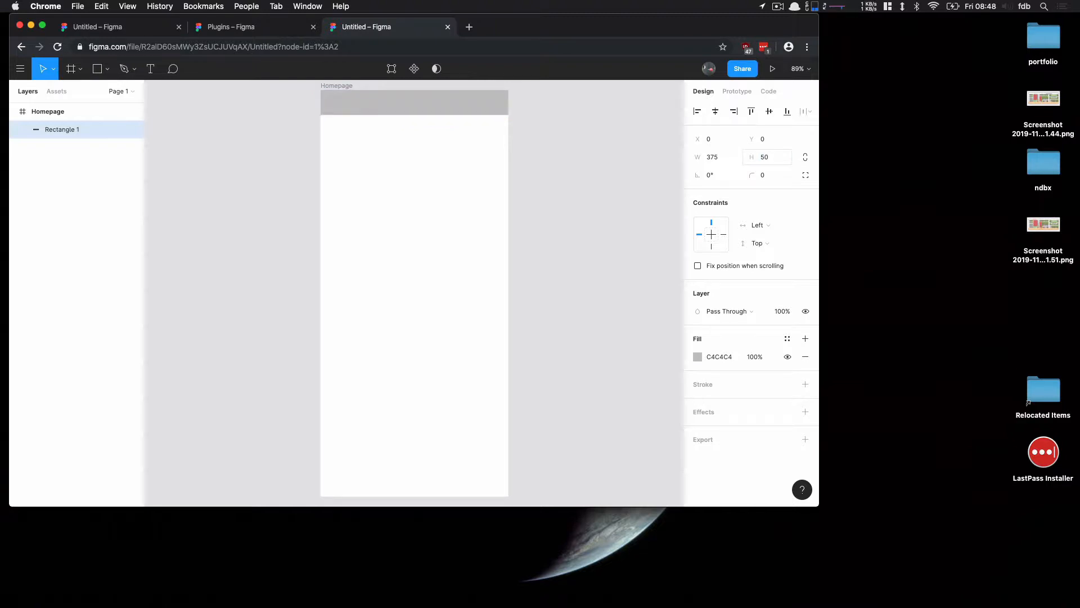
mouse_move(765, 159)
mouse_down()
mouse_move(776, 167)
mouse_move(754, 168)
mouse_up()
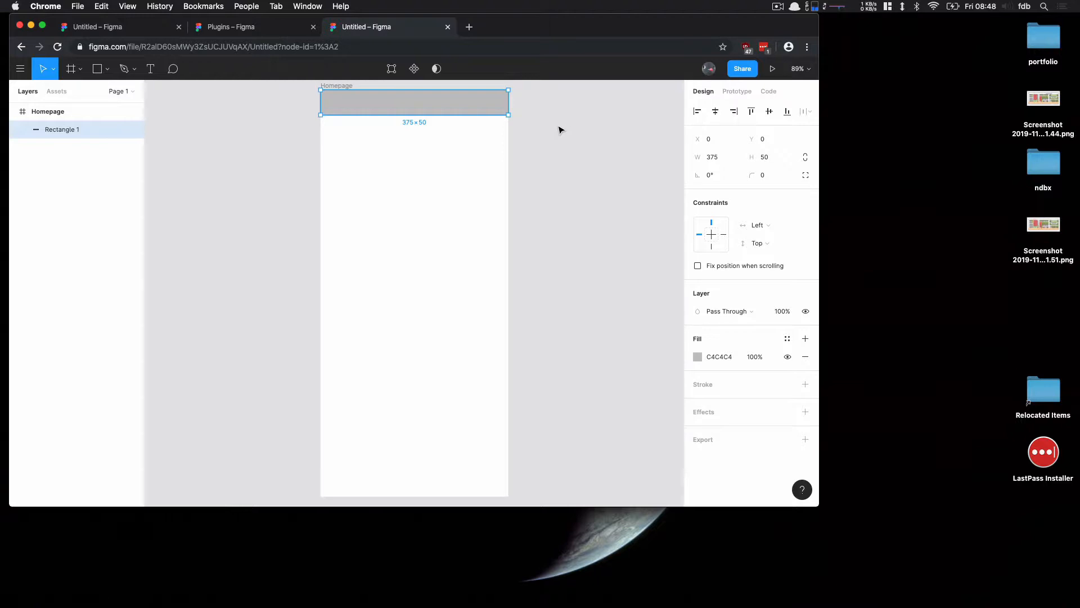
click(358, 159)
Add a text layer reading Portfolio inside the top rectangle
click(152, 72)
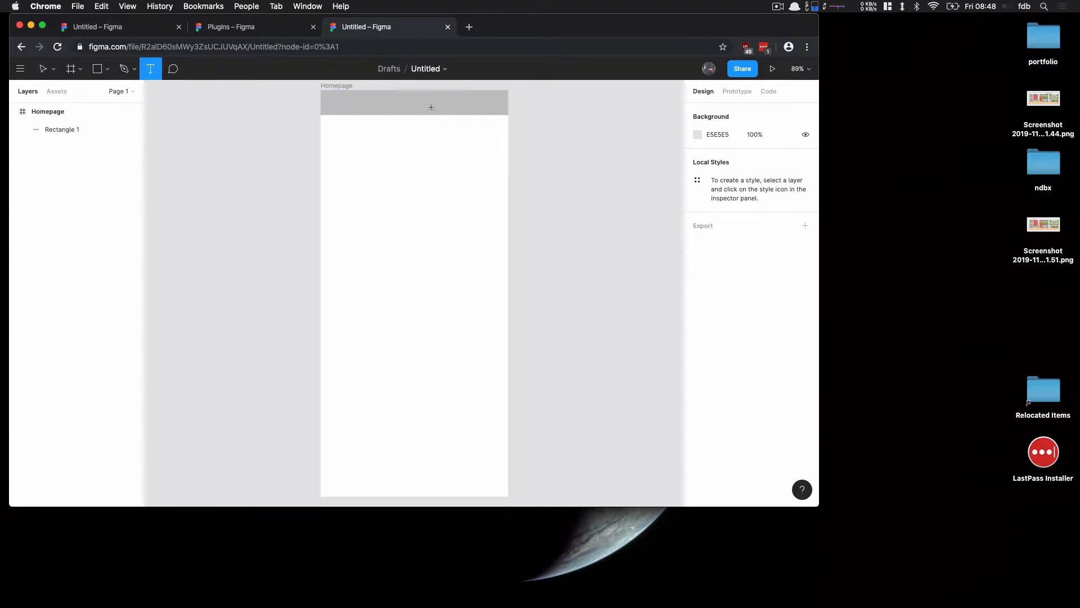
click(337, 103)
text(P)
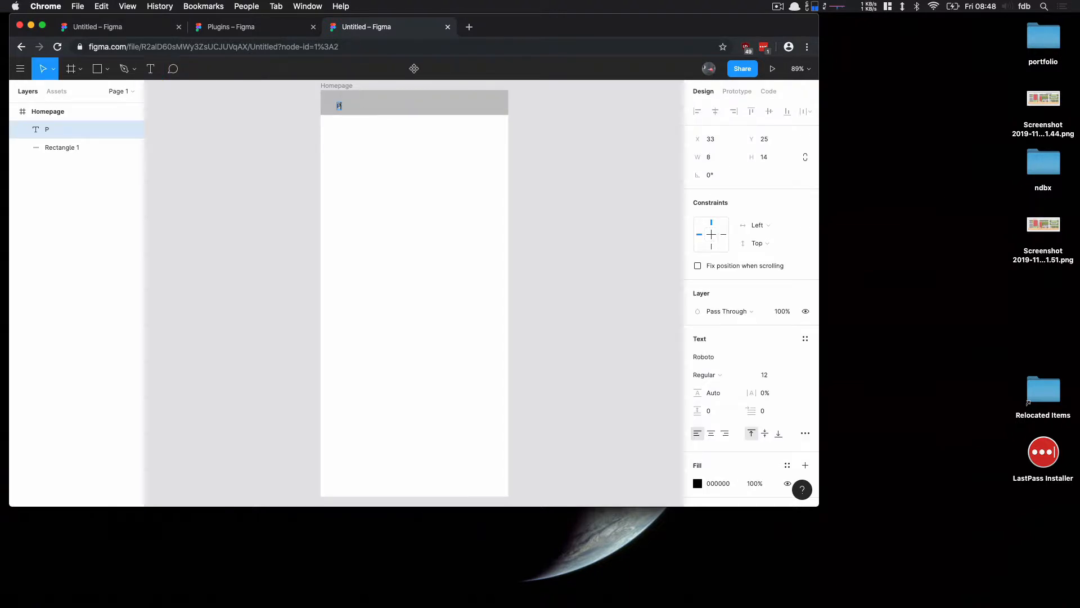
text(ortfolio)
key(Escape)
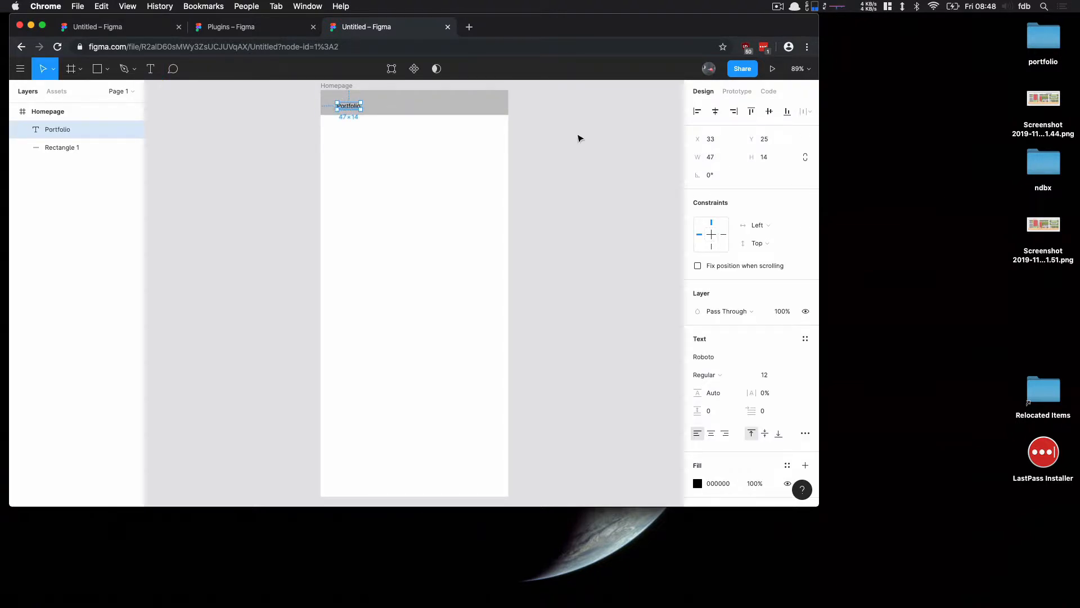
Browse the available fonts for the Portfolio text without changing it
scroll(735, 164, down, 5)
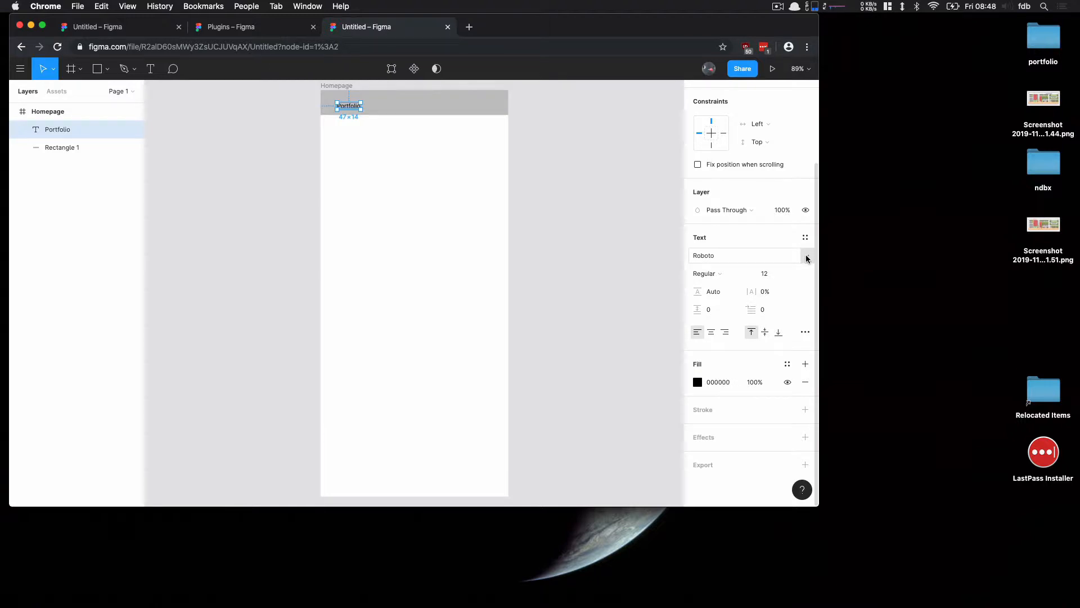
click(807, 259)
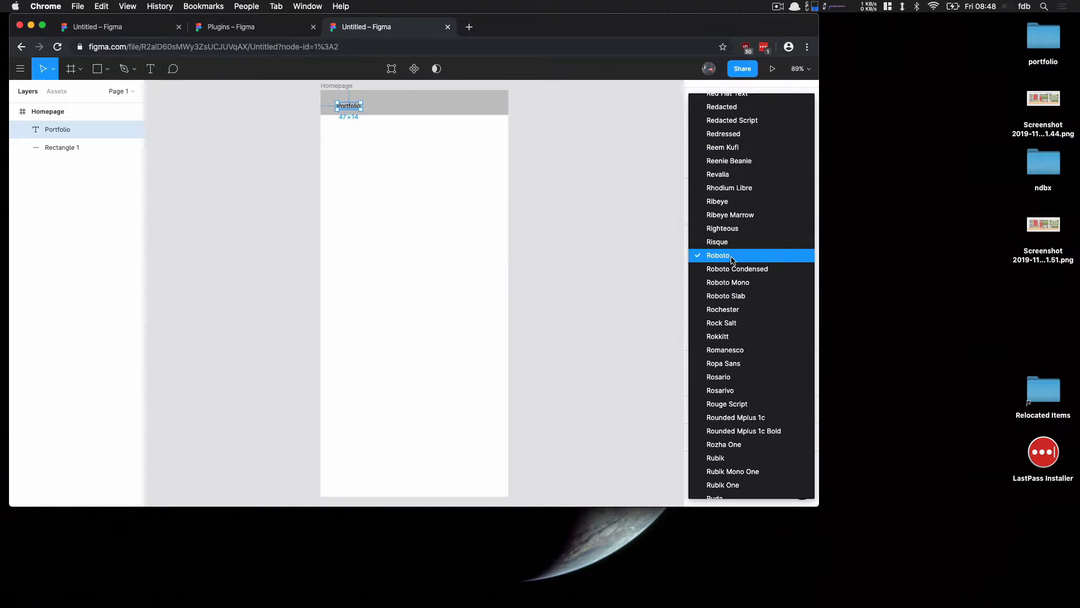
scroll(748, 269, up, 5)
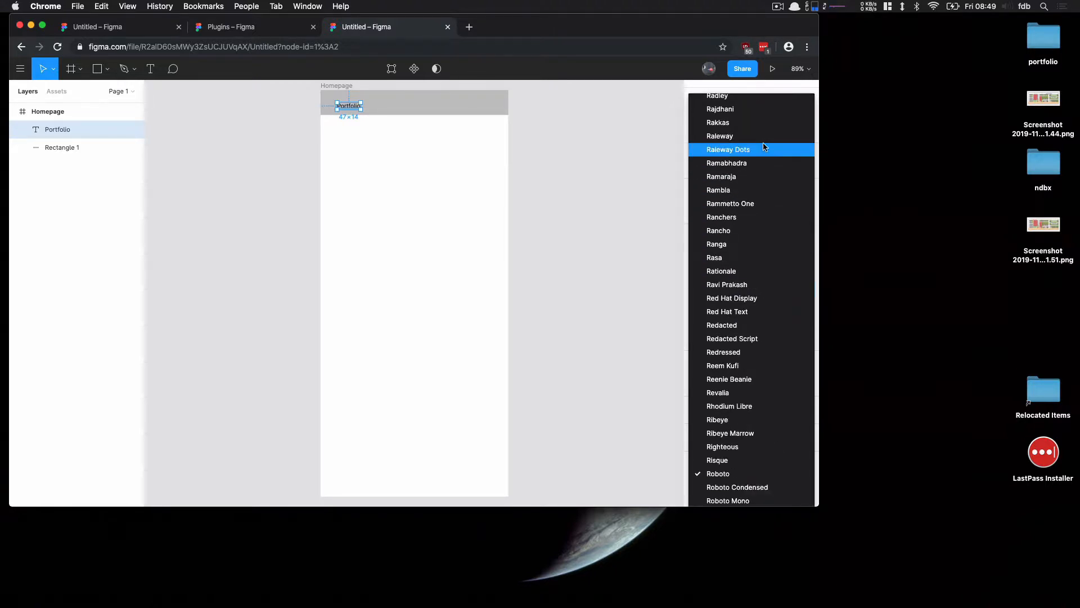
scroll(770, 242, up, 12)
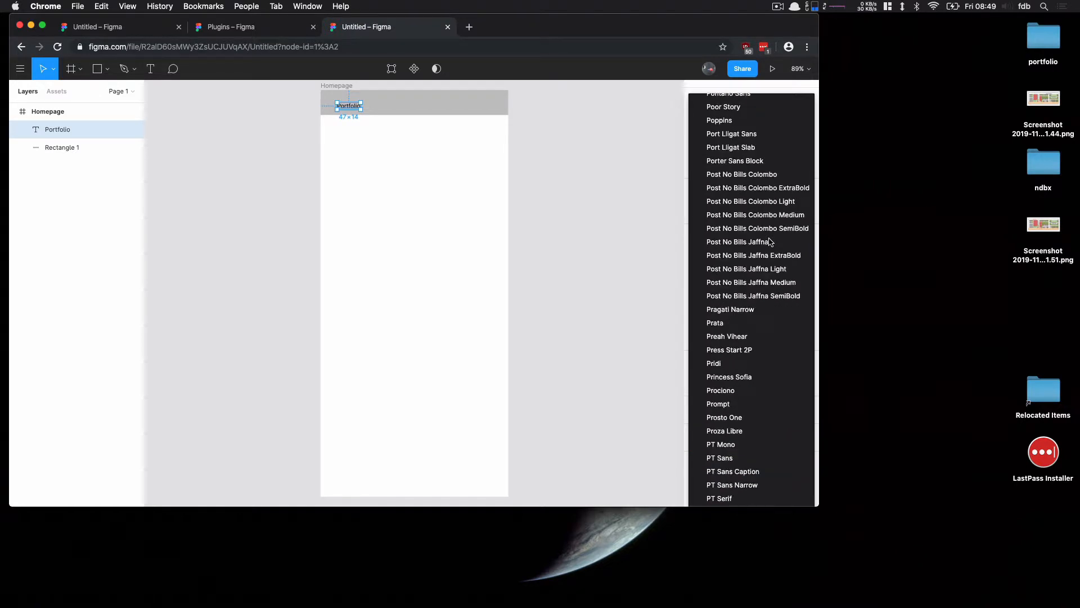
scroll(770, 242, down, 10)
click(649, 268)
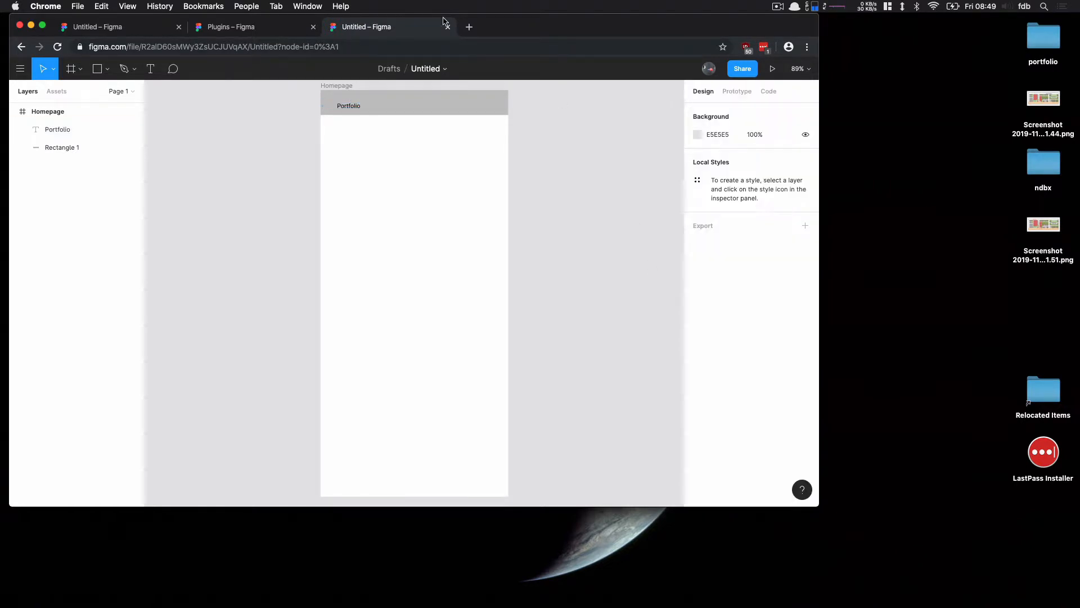
Open a new browser tab, search for google fonts and open the Google Fonts site
click(469, 27)
text(google)
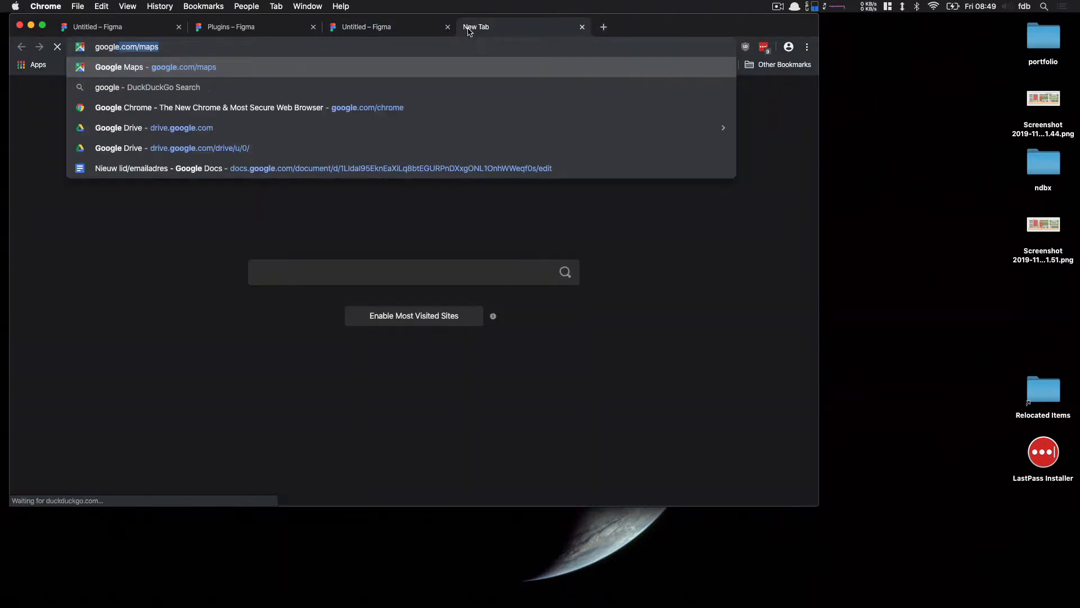
text( fonts)
key(Return)
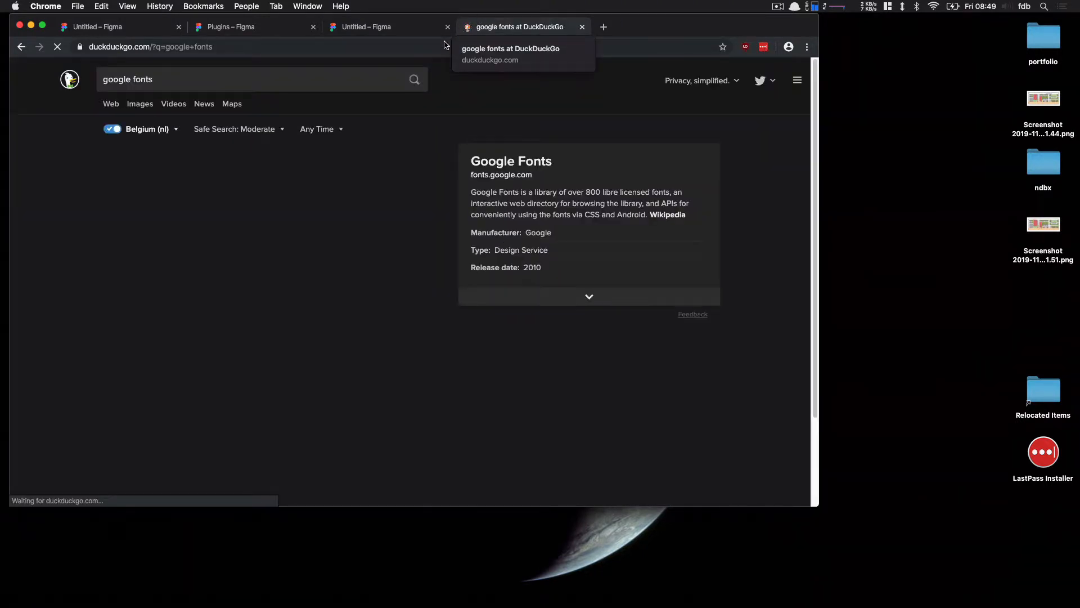
click(138, 159)
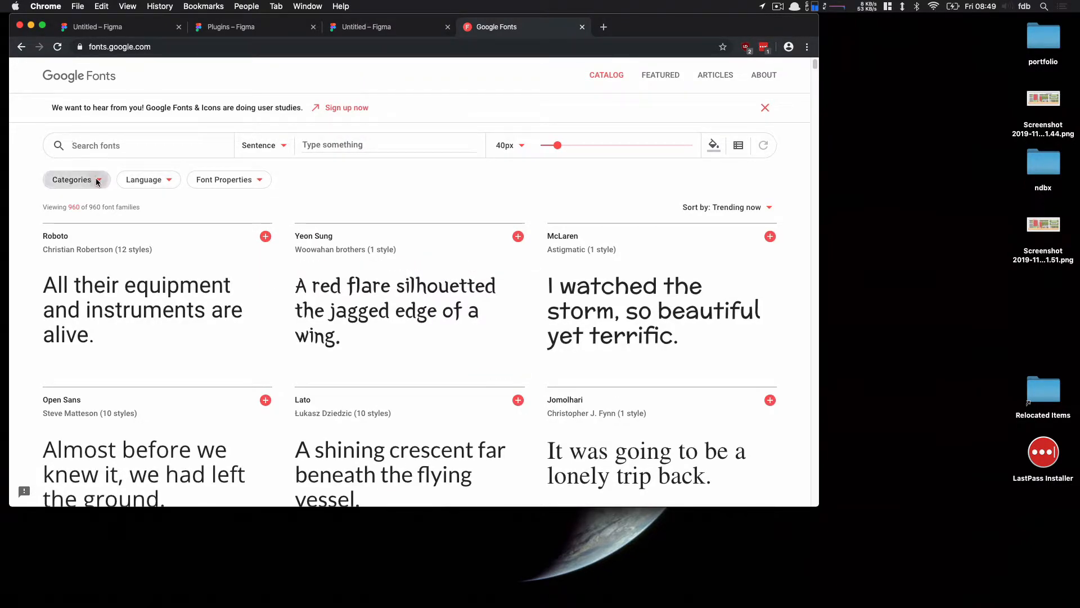
Filter the Google Fonts catalog to show only the Display category and browse the results
click(73, 179)
click(60, 233)
click(60, 250)
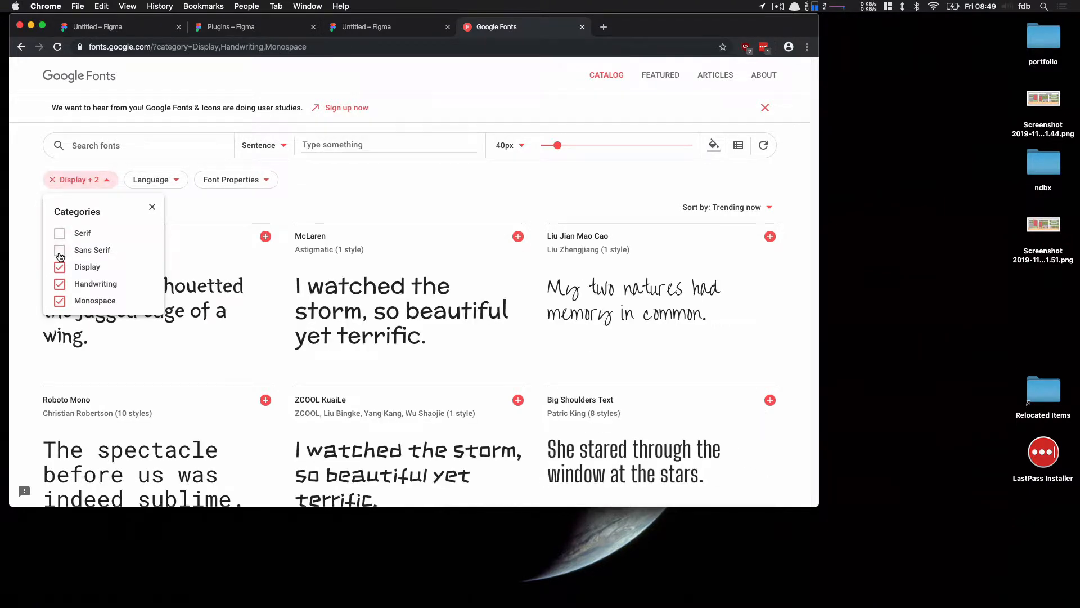
click(59, 284)
click(59, 302)
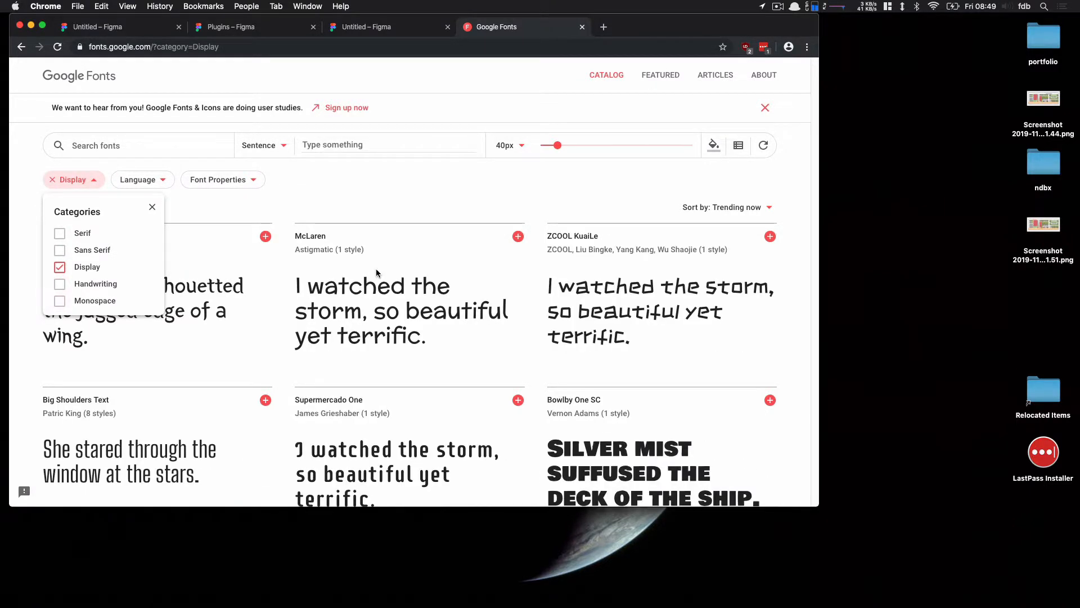
click(507, 197)
scroll(648, 353, down, 2)
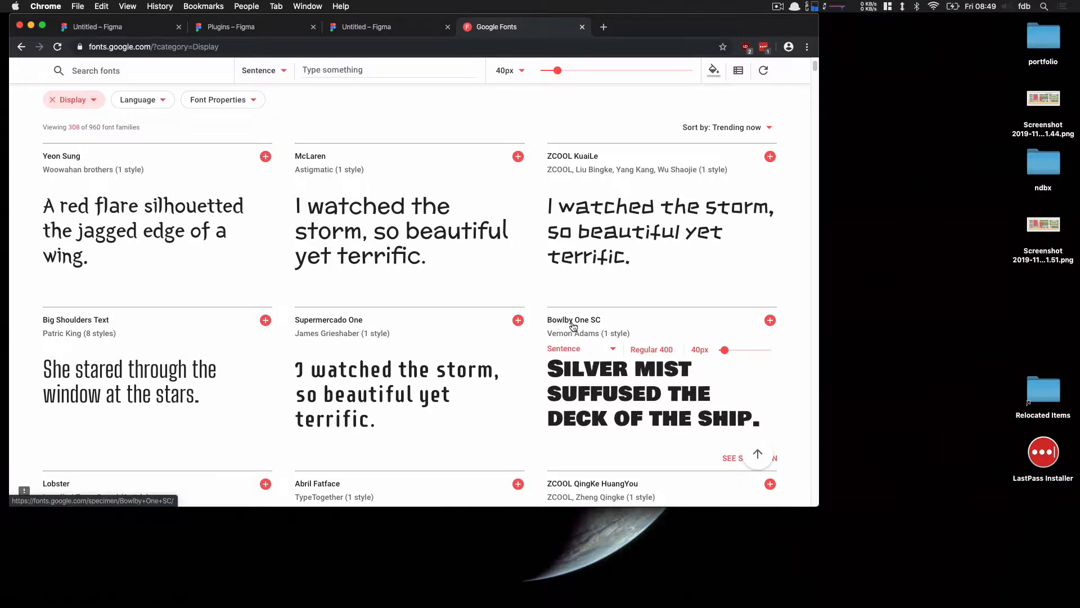
Return to the Figma file and set the Portfolio text's font to Bowlby One
click(366, 27)
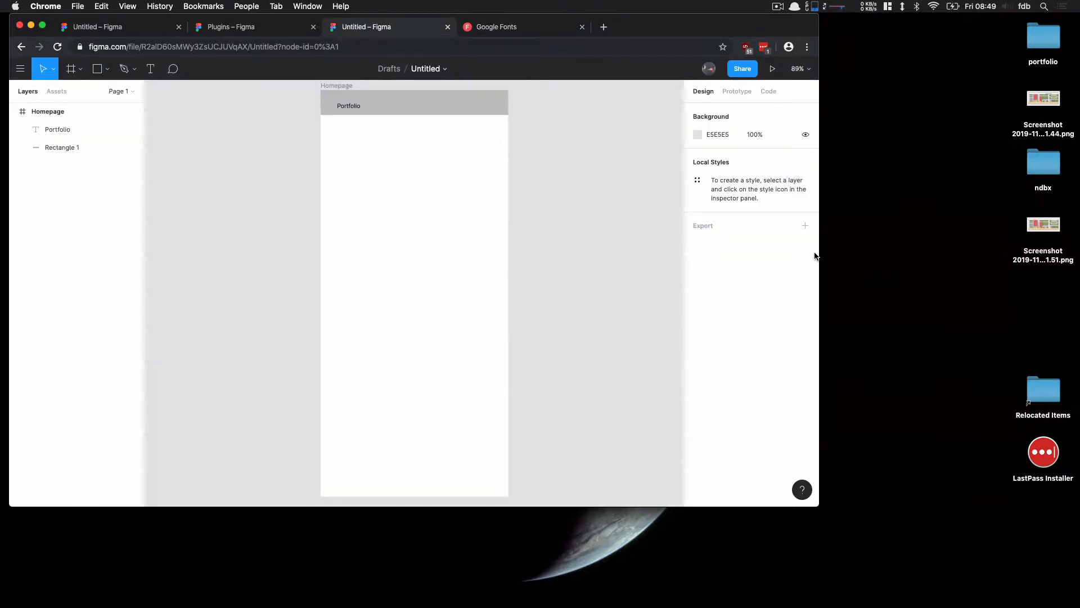
click(351, 107)
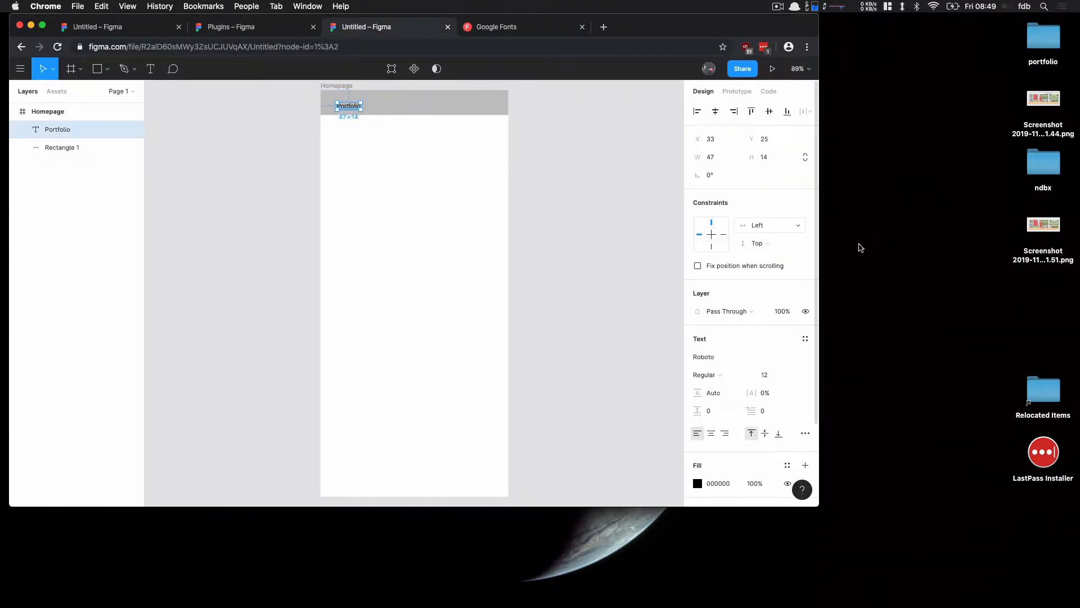
click(745, 360)
text(Bowlby One)
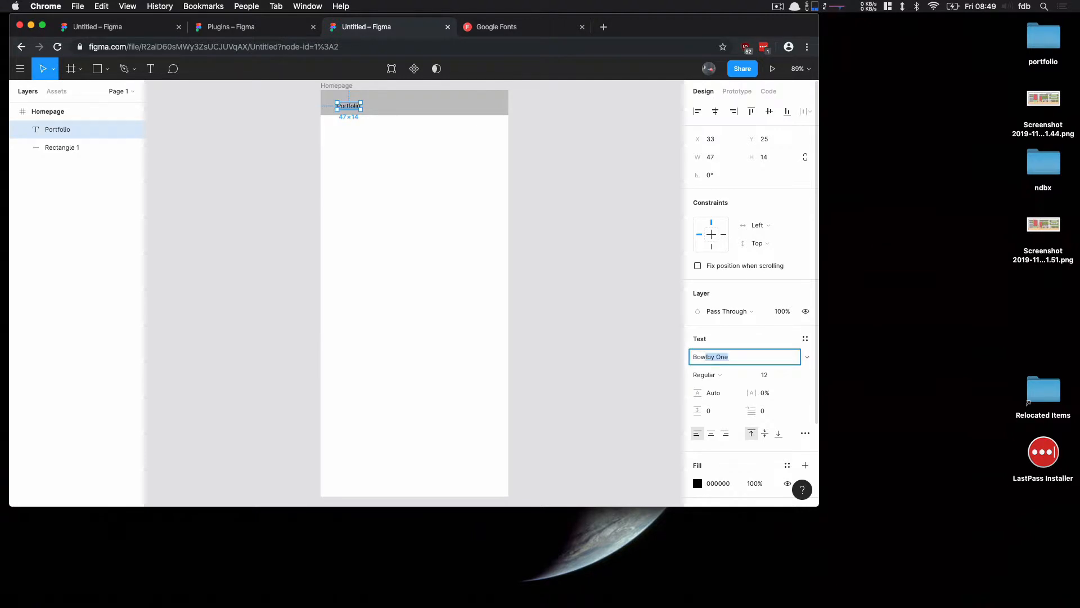
key(Return)
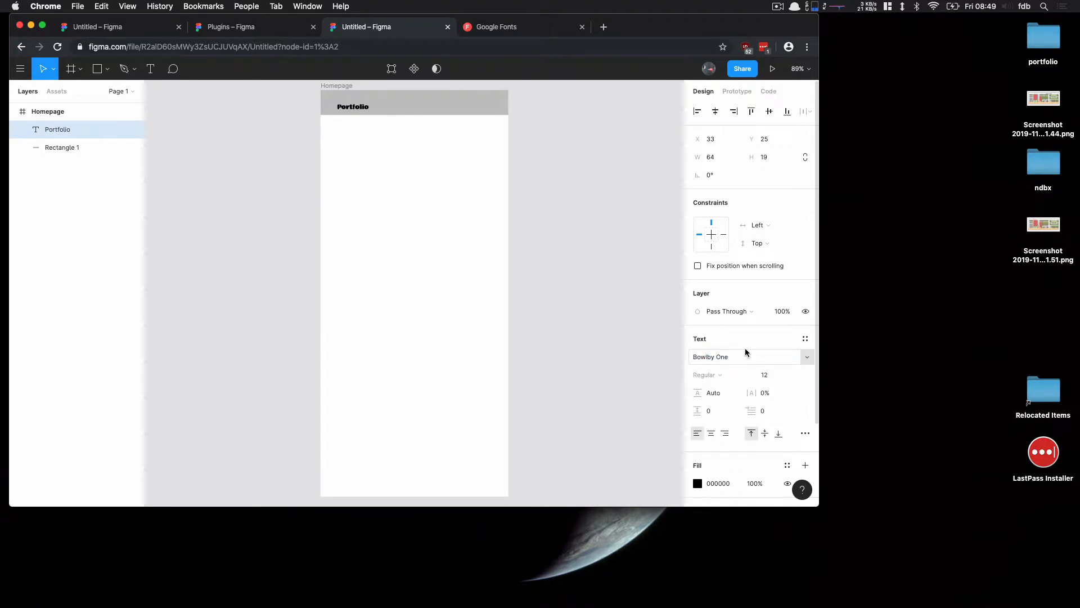
Set the Portfolio text size to 24 and move it to about X 13, Y 6 in the header bar
click(792, 377)
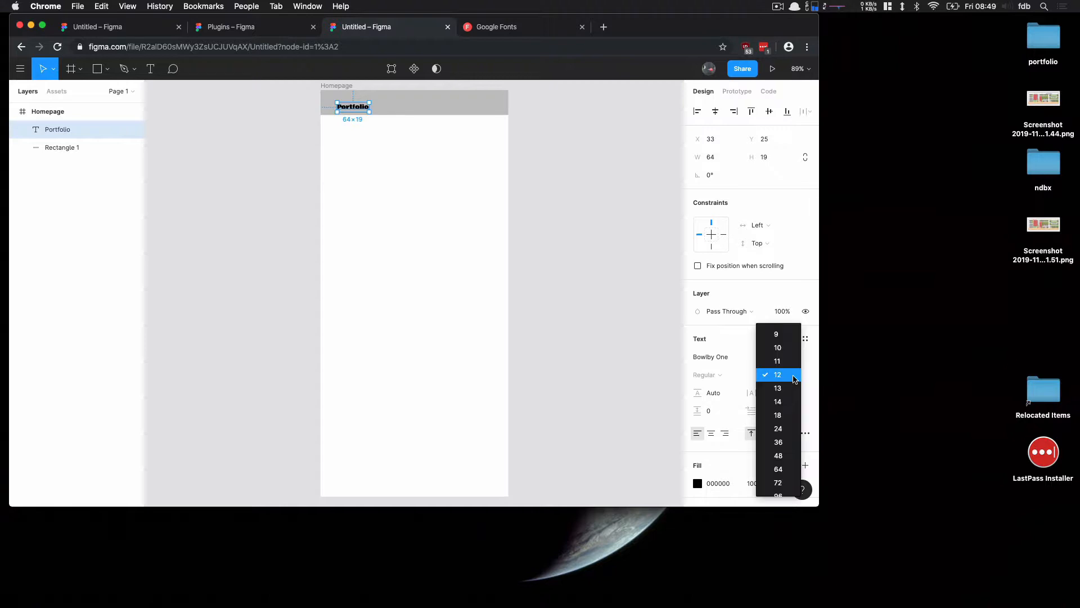
click(784, 428)
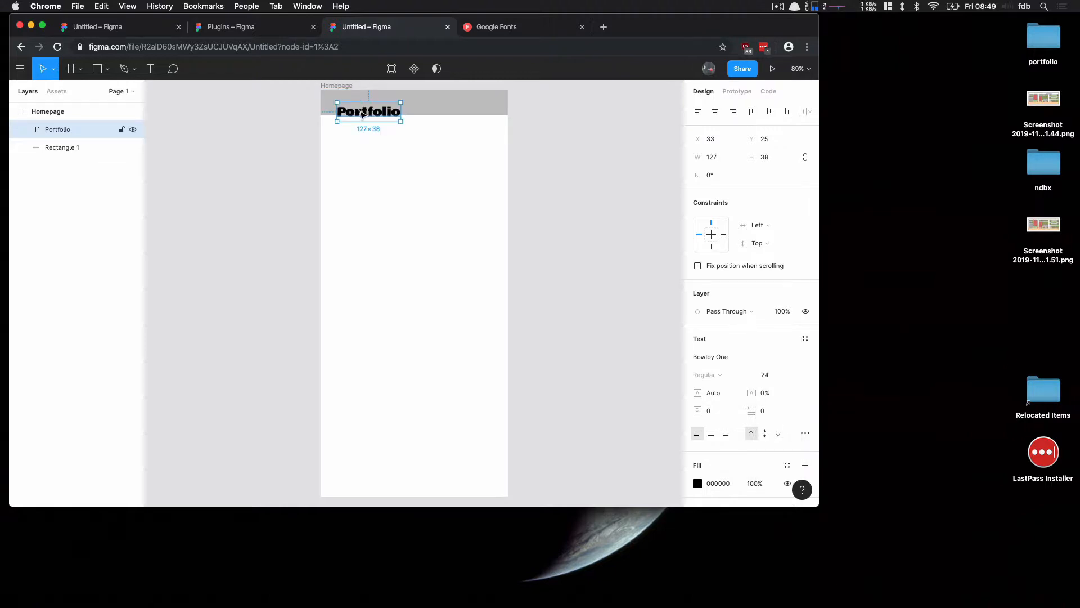
drag(362, 116, 351, 105)
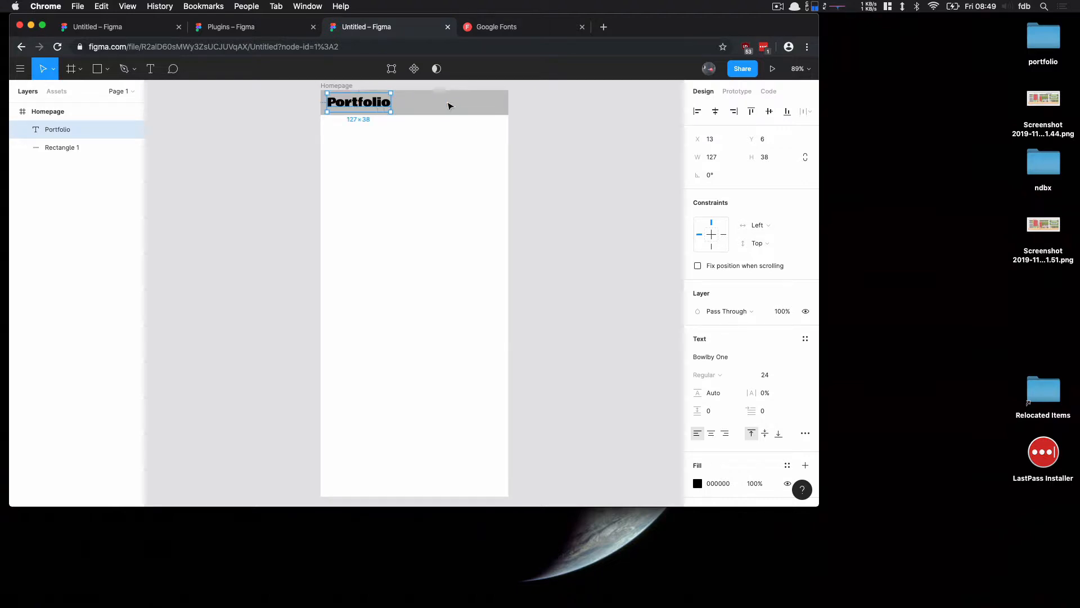
Draw a rectangle filling the frame below the header bar, about 375 × 763 at X 0, Y 49
click(526, 109)
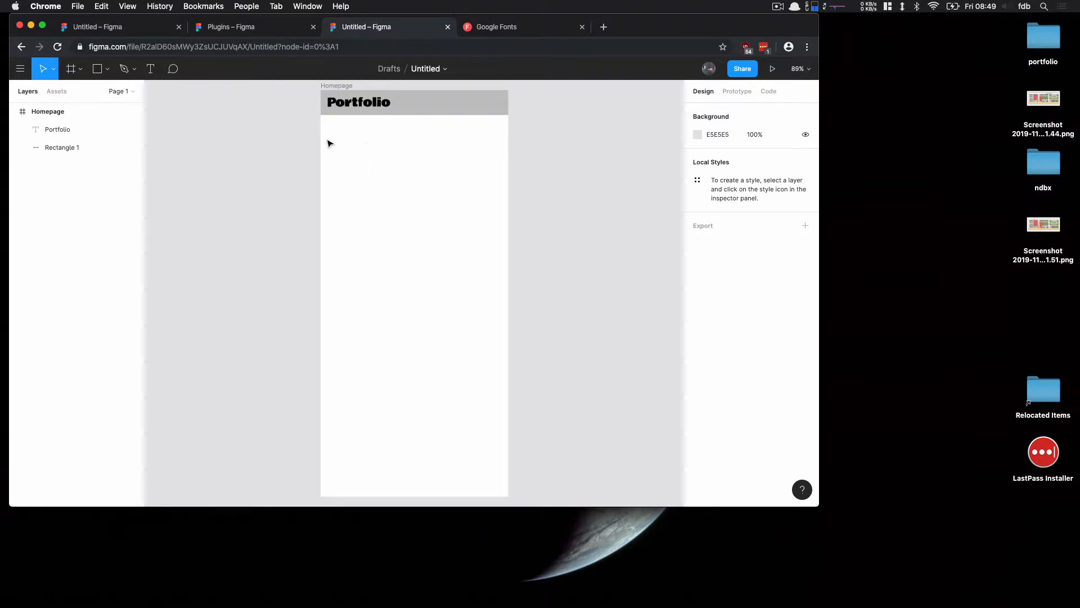
key(r)
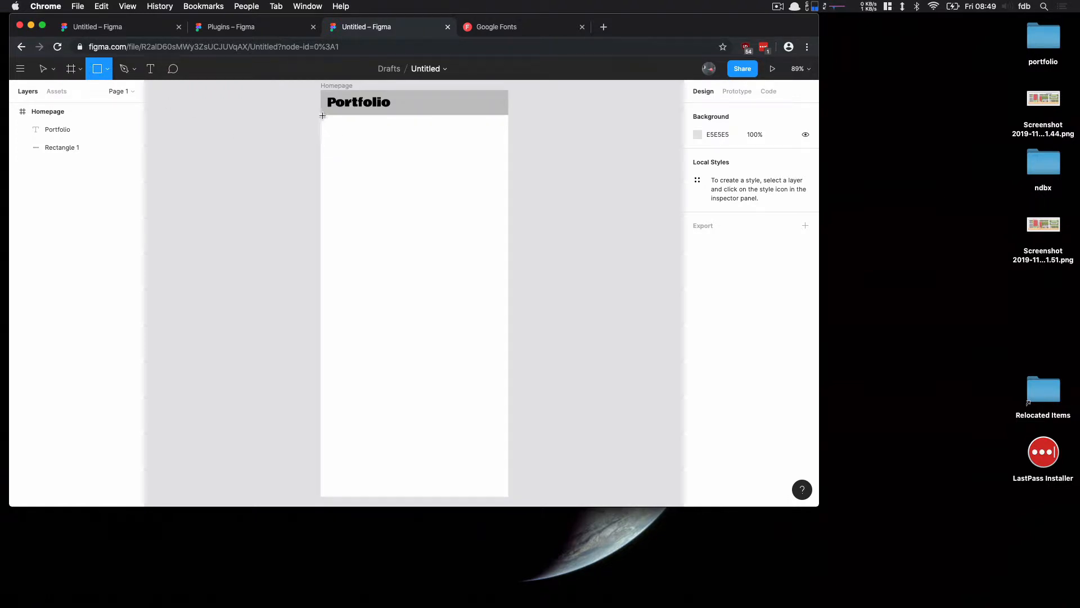
drag(320, 115, 506, 497)
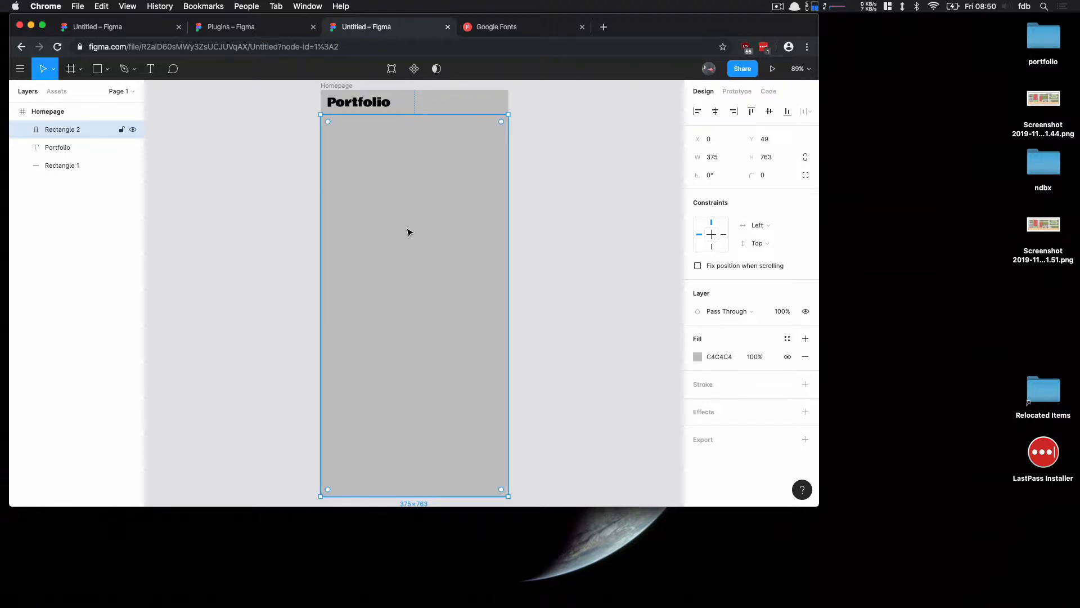
Open a new browser tab, search for unsplash and open the Unsplash website
key(super+t)
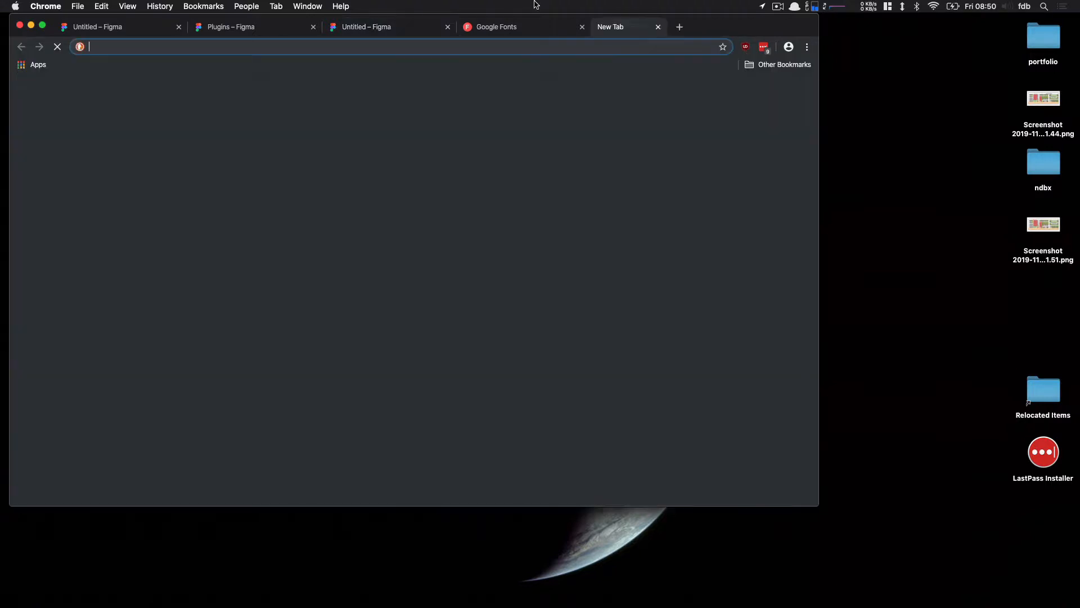
text(unsplash)
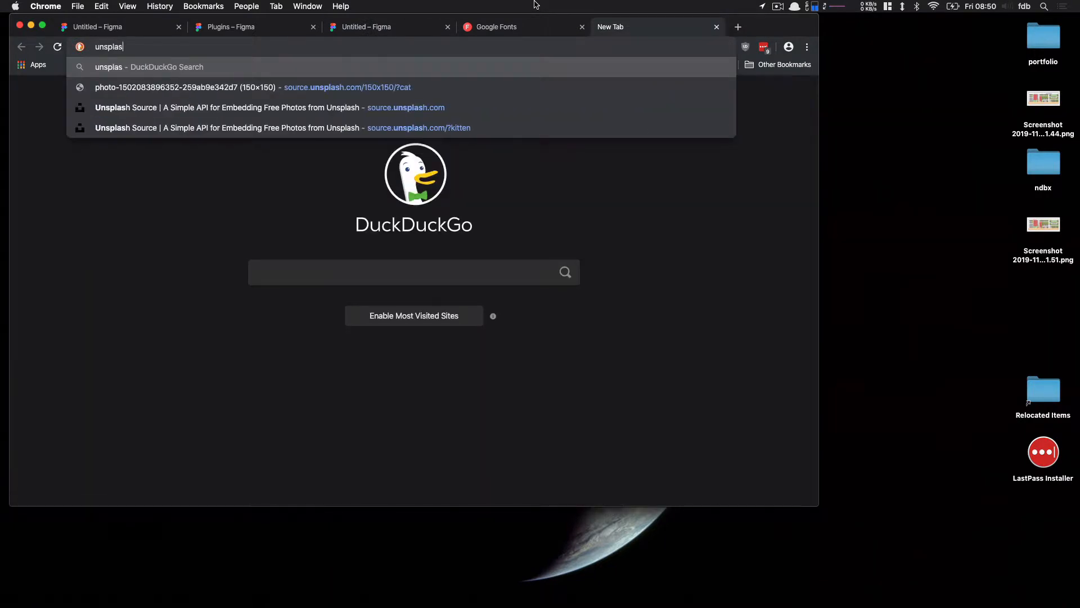
key(Return)
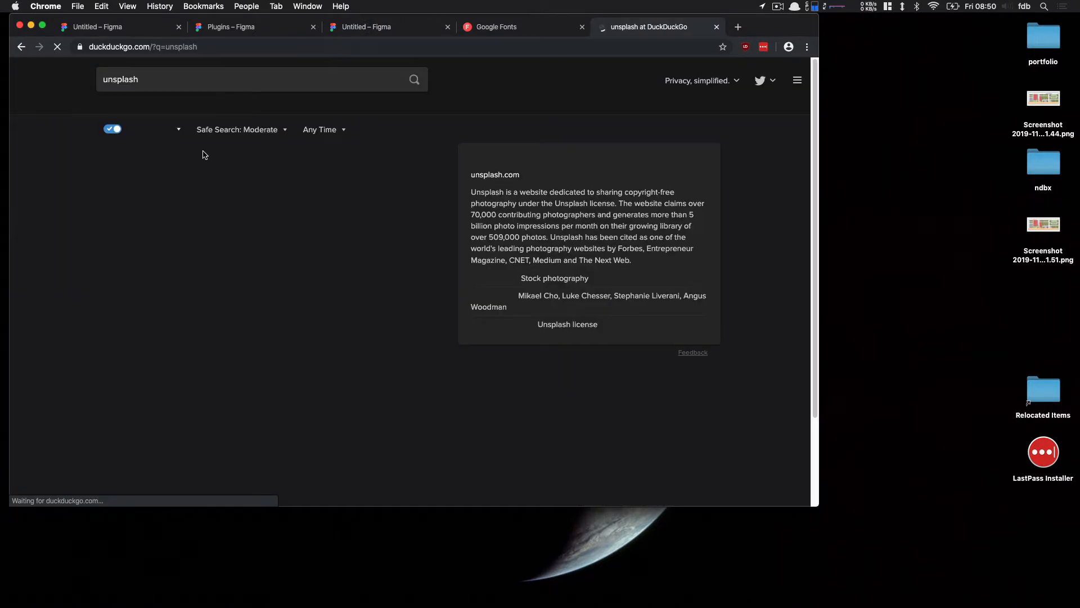
click(195, 160)
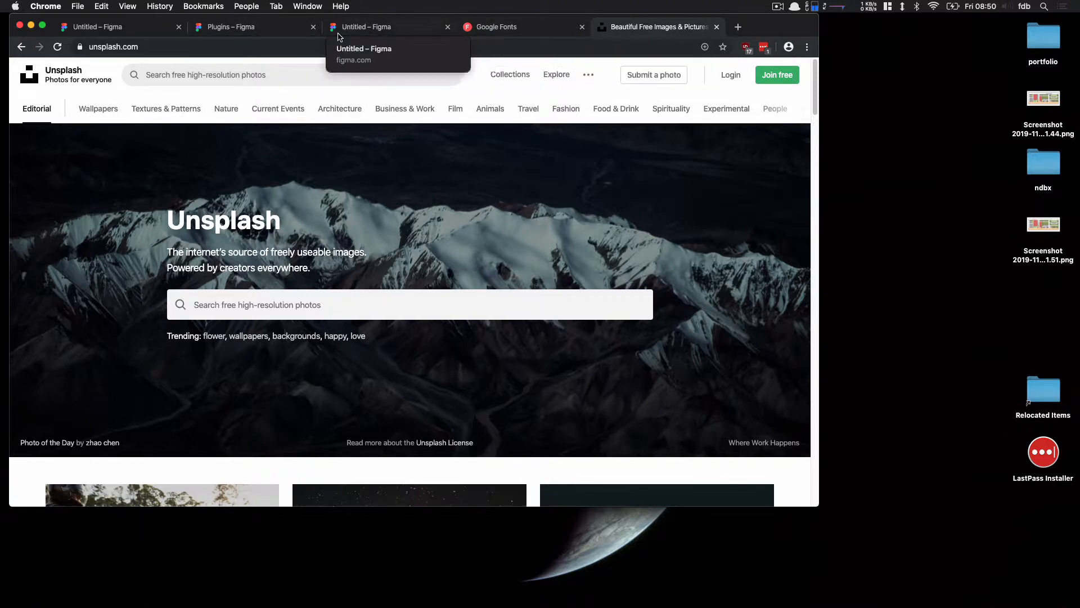
Check the Unsplash plugin's page in the Figma plugins tab, then return to the design file
click(276, 28)
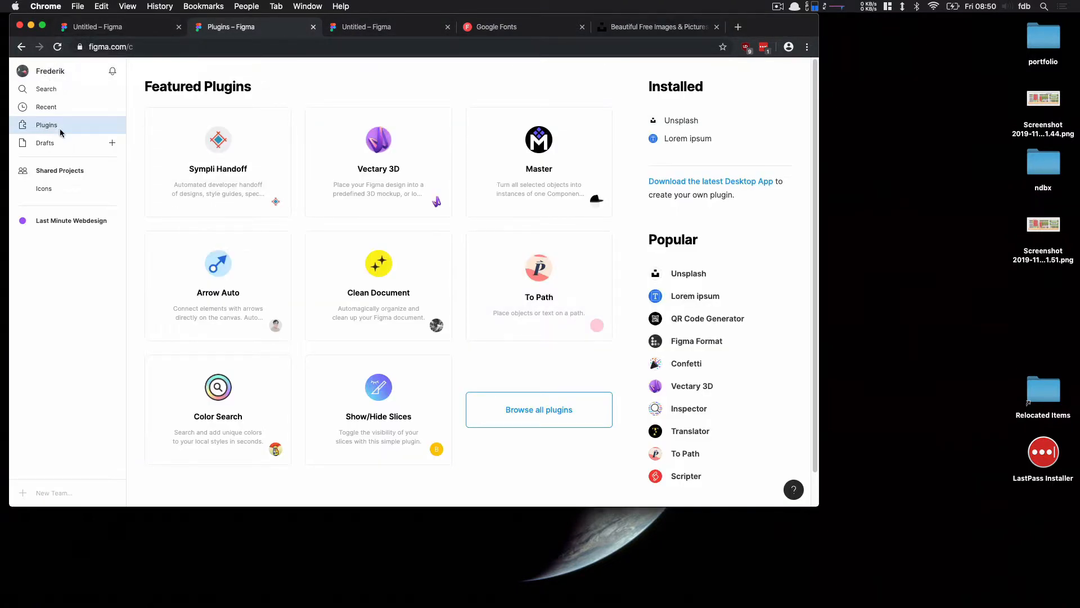
click(684, 275)
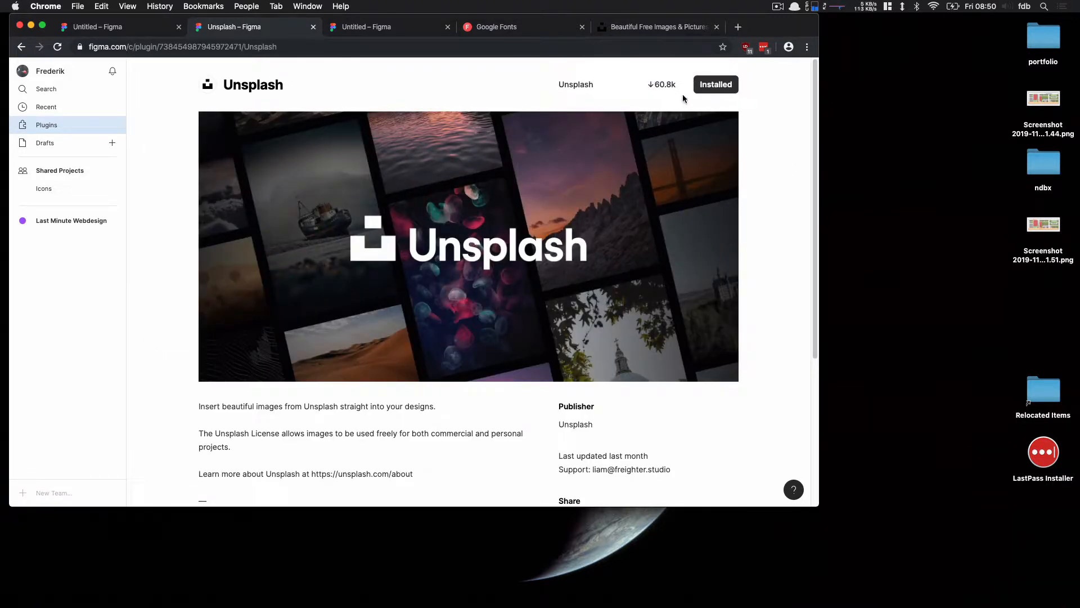
click(405, 27)
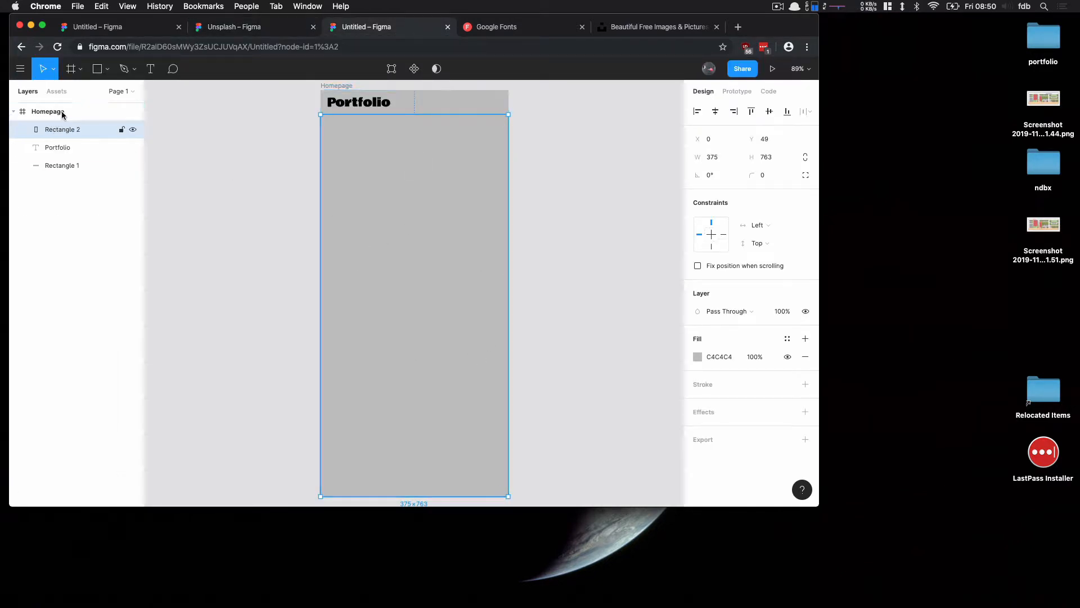
Run the Unsplash plugin on the rectangle and insert a random nature photo, then close the plugin
click(20, 70)
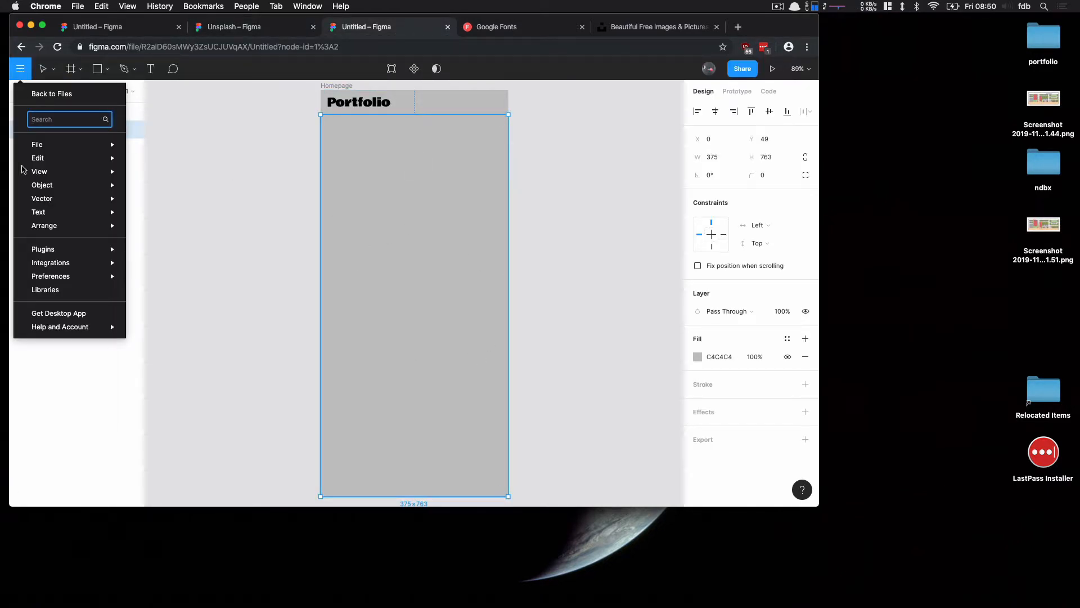
mouse_move(65, 251)
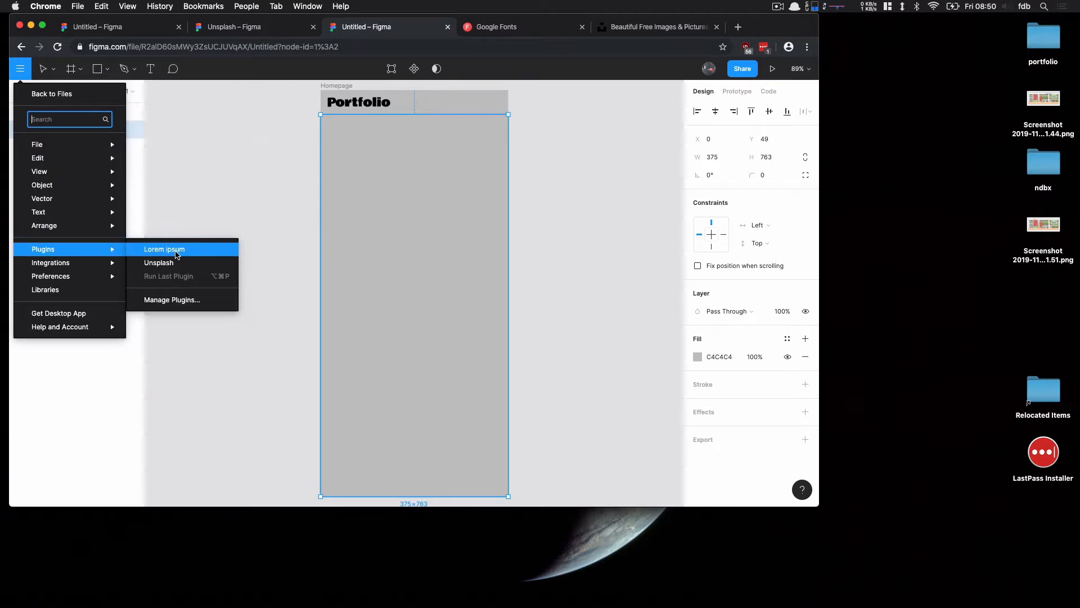
click(172, 264)
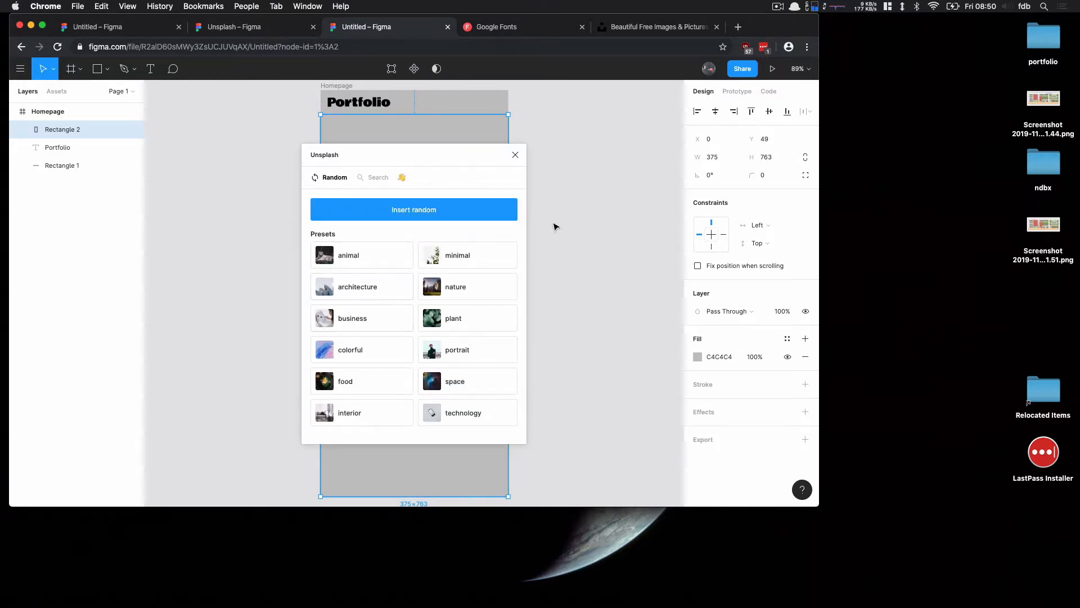
click(473, 294)
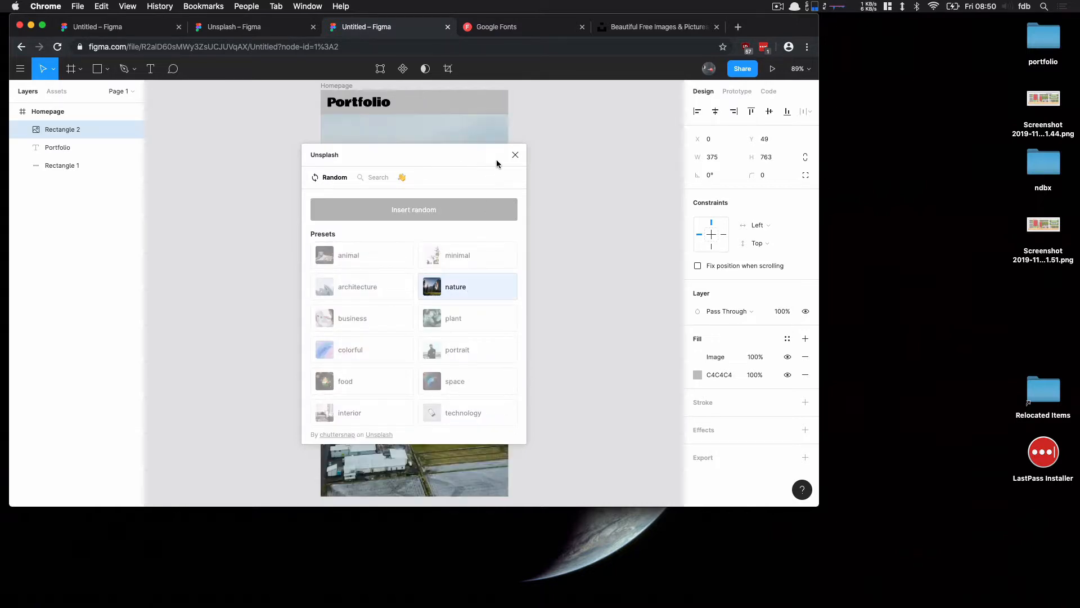
click(516, 155)
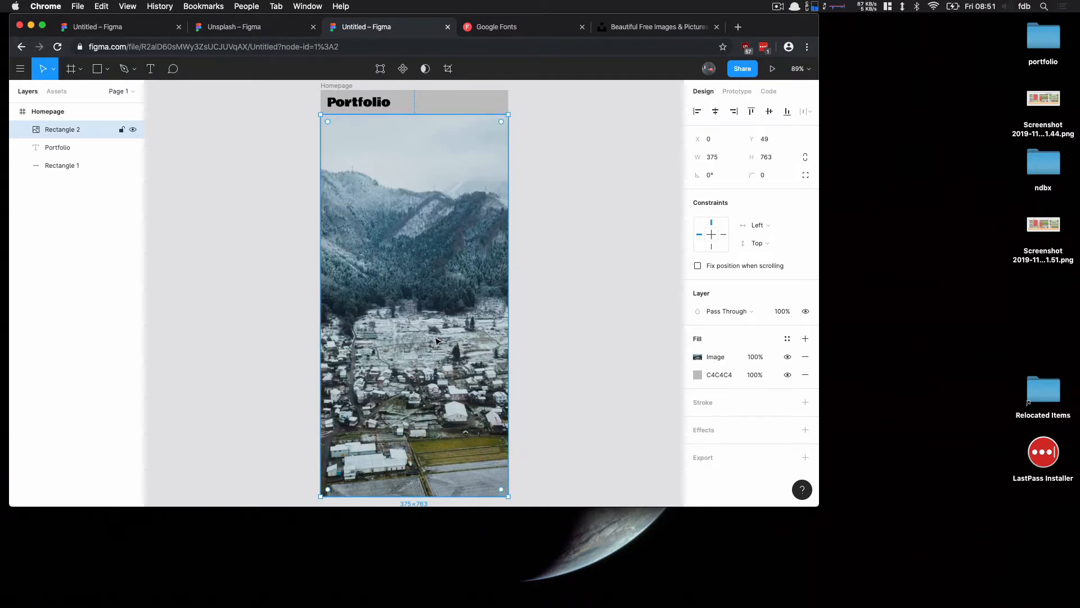
Change the rectangle's gray solid fill into an image fill
click(696, 376)
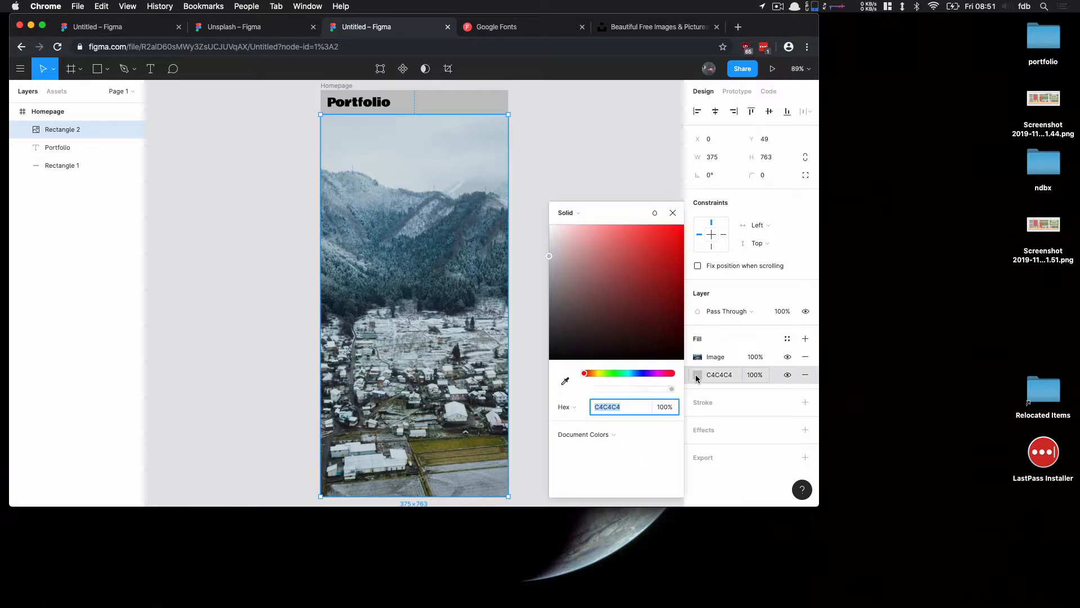
click(576, 213)
click(587, 285)
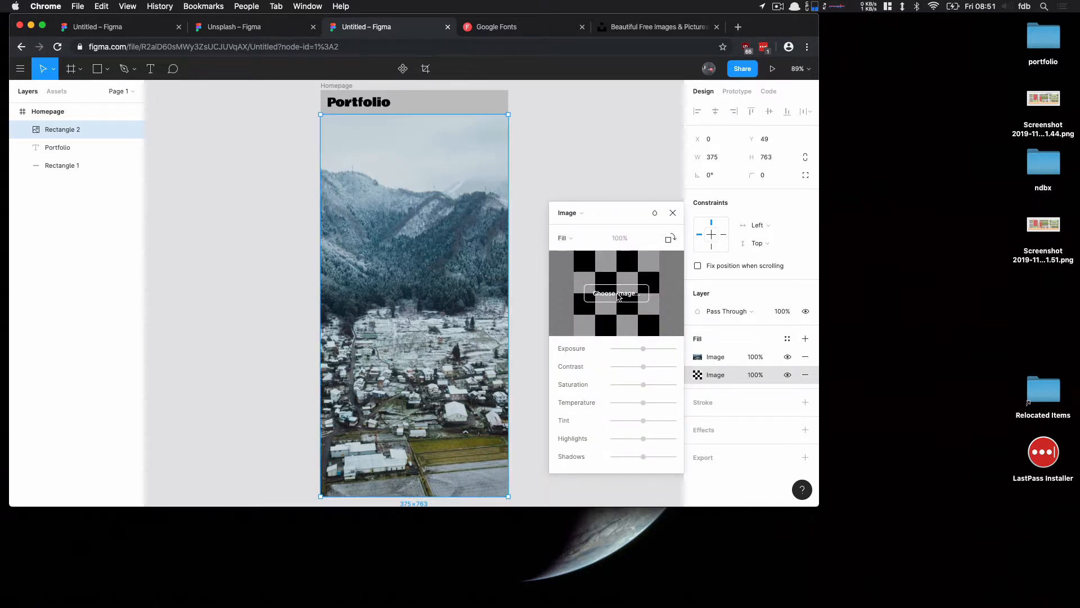
Upload photo-1.jpg from the Test folder as that image fill and delete the Unsplash image fill
click(617, 294)
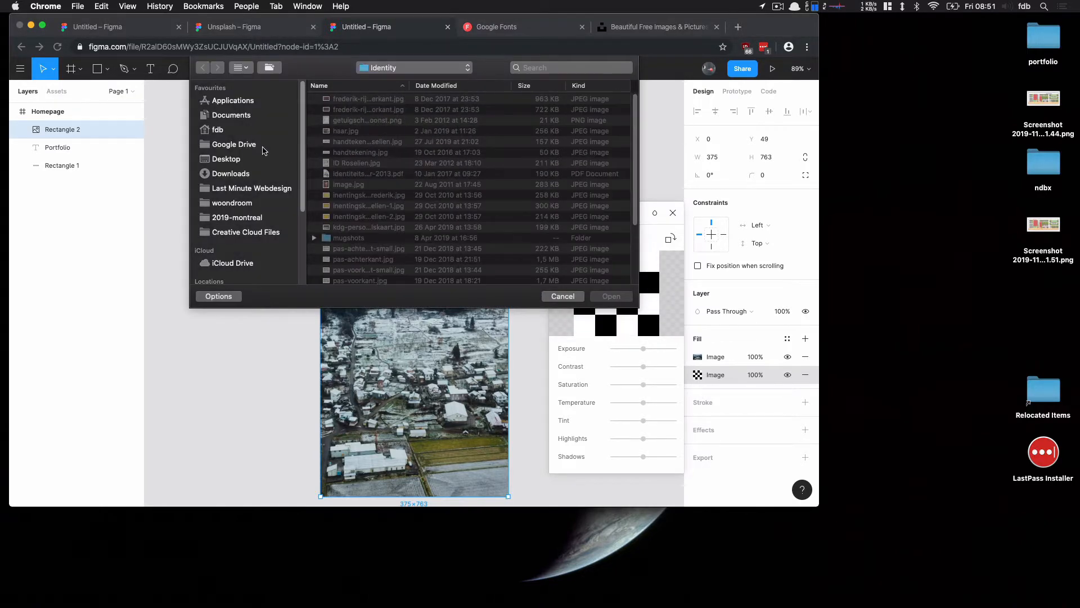
click(262, 145)
scroll(394, 214, down, 5)
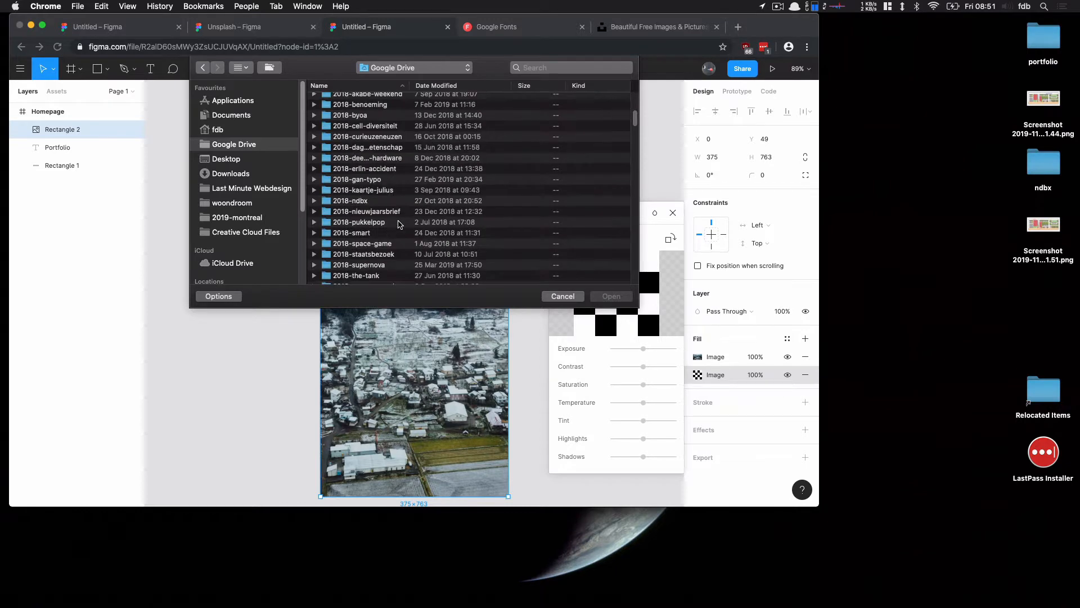
scroll(398, 224, down, 15)
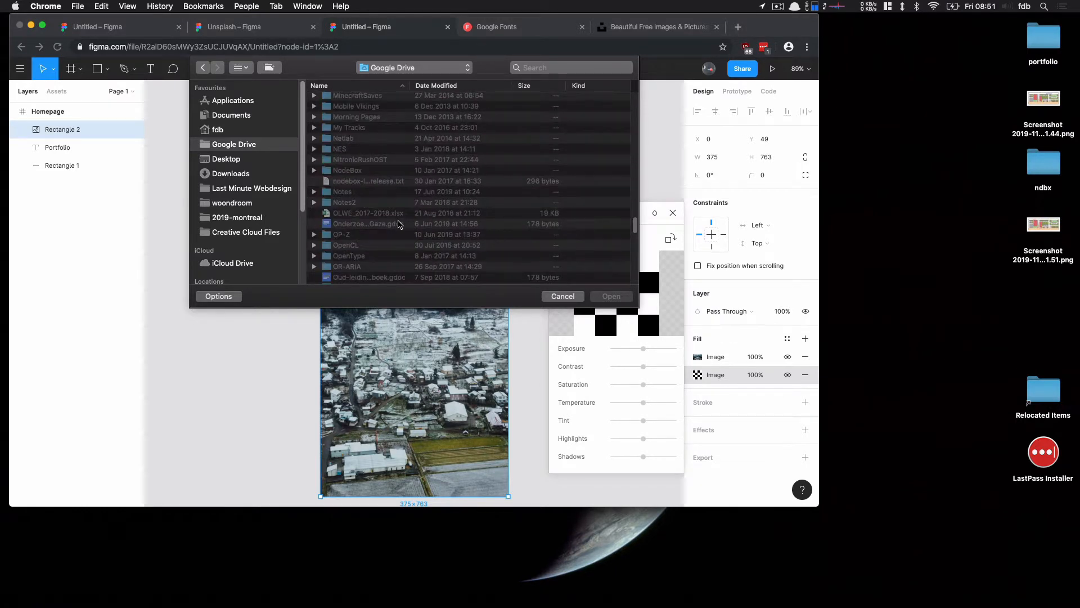
text(po)
key(Up)
key(Up)
key(Up)
key(Up)
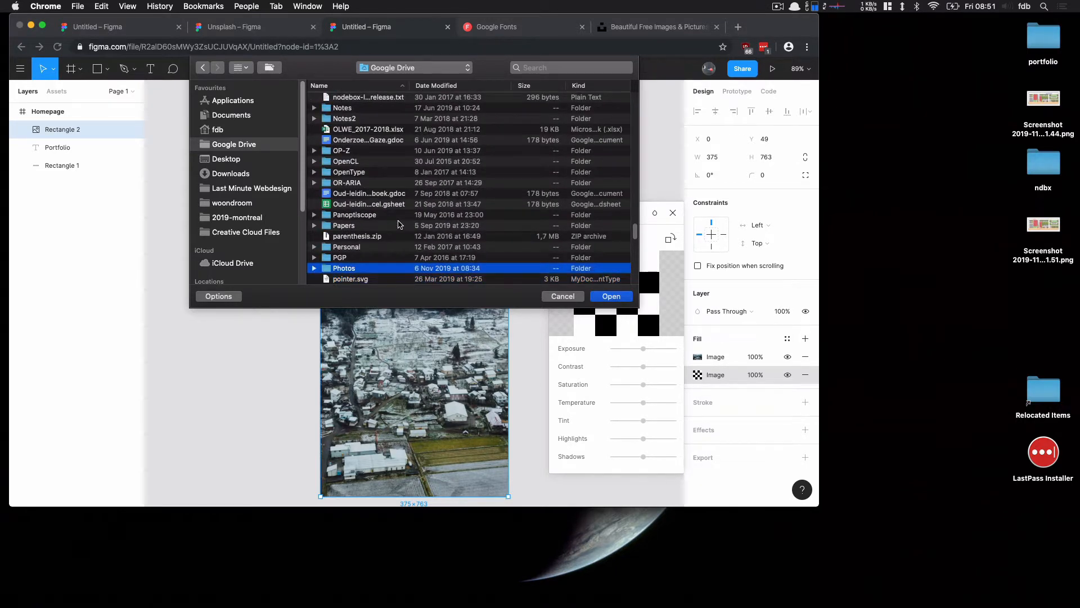
click(379, 270)
double_click(379, 268)
double_click(379, 271)
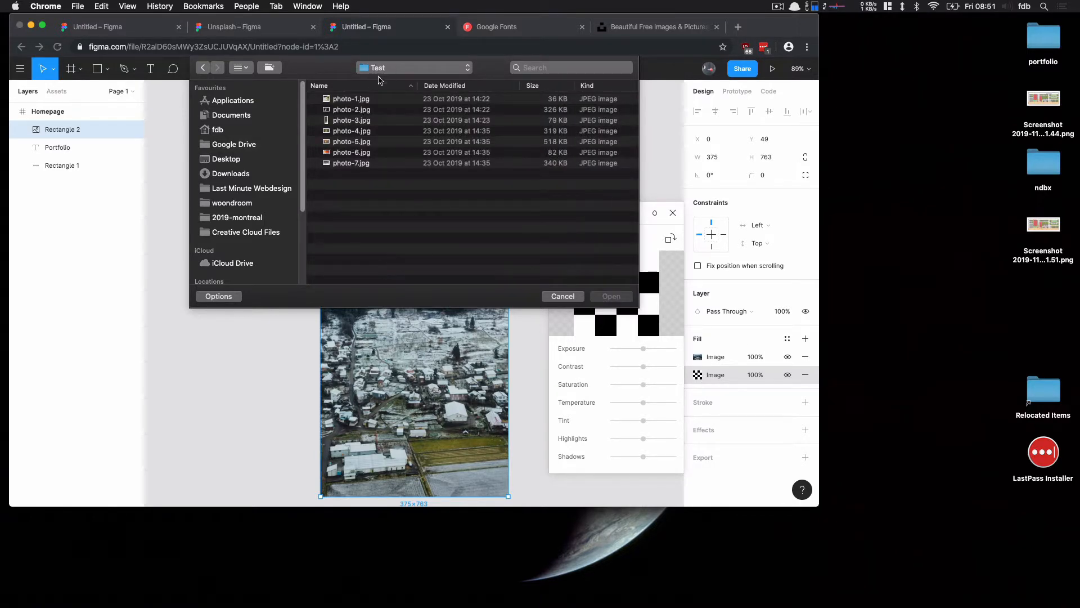
click(361, 100)
key(Return)
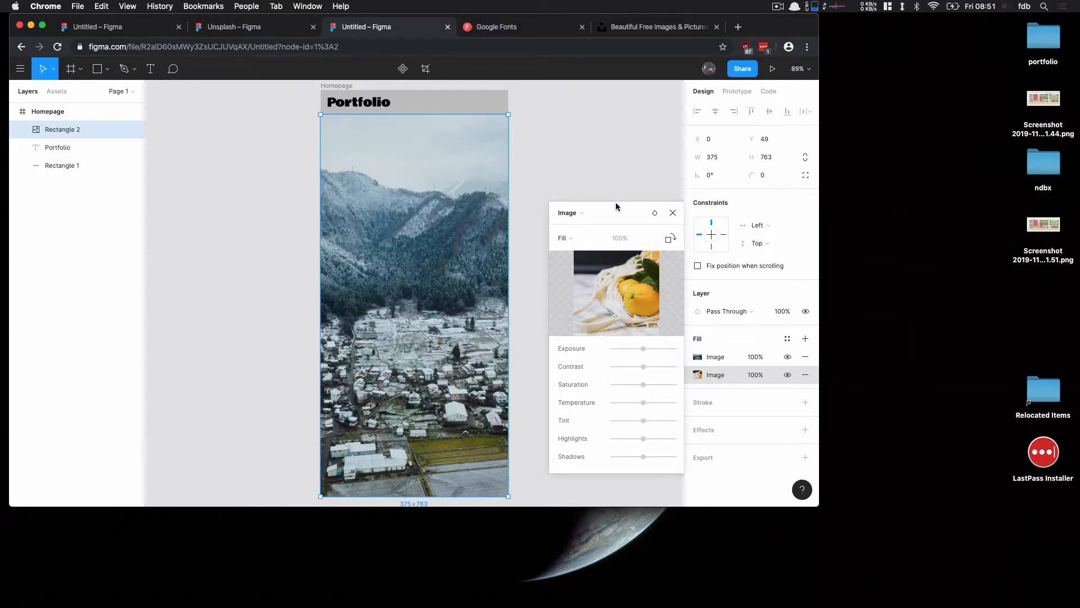
click(805, 357)
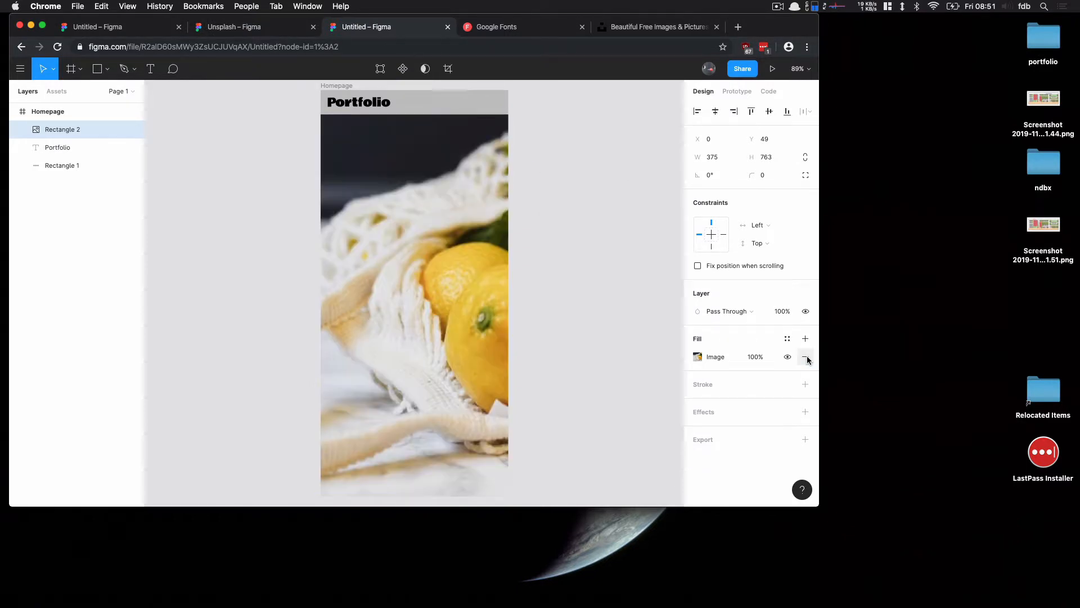
double_click(460, 292)
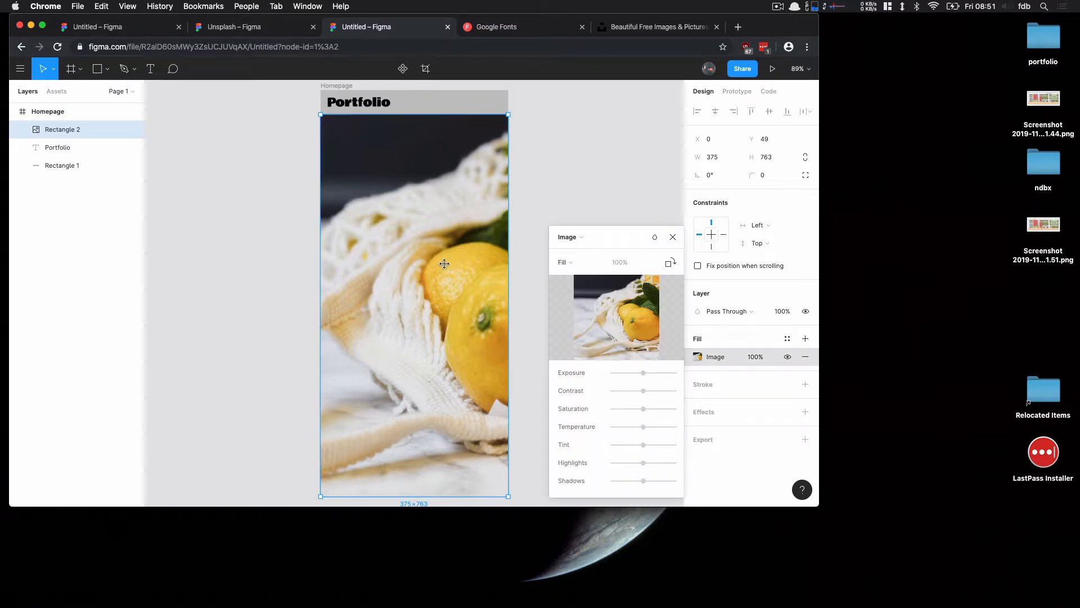
drag(445, 264, 440, 266)
key(super+z)
key(Escape)
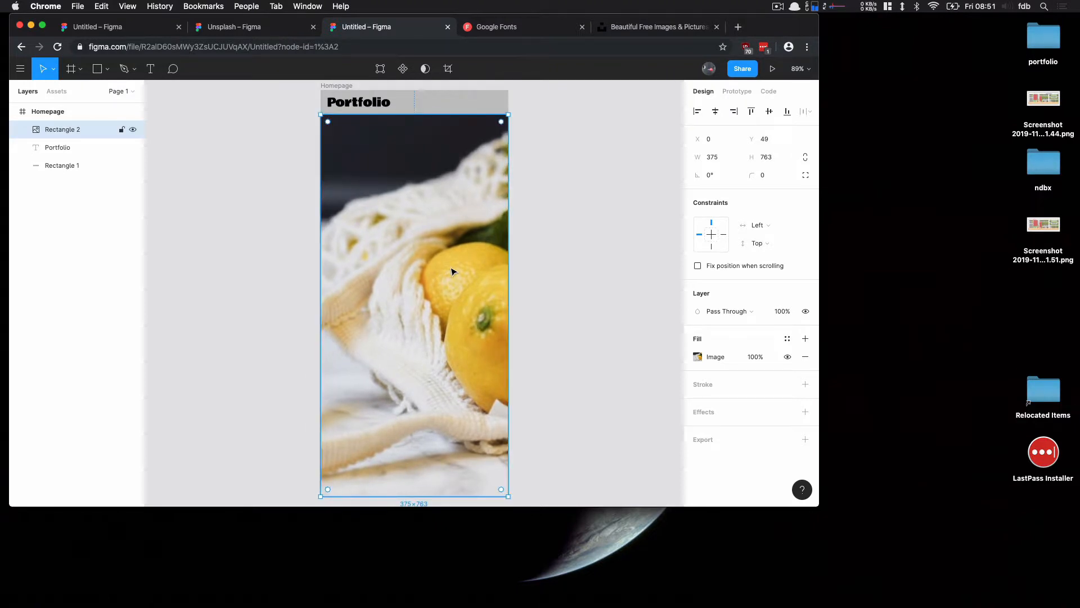
Try the image fill's Fit, Crop and Tile scale modes, switching back to Fill and closing the settings
double_click(452, 273)
click(563, 262)
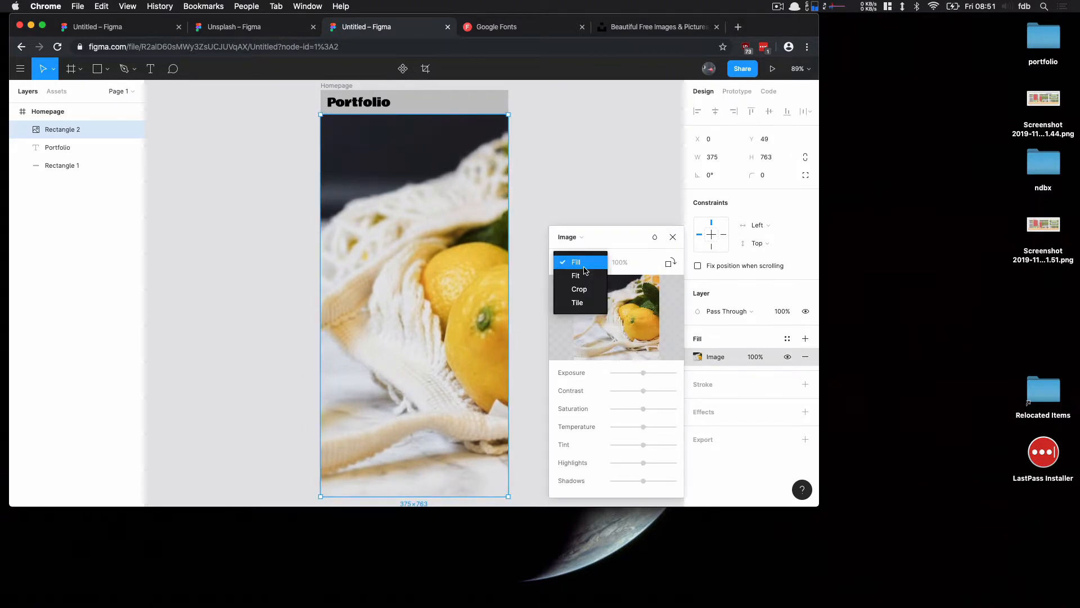
click(579, 276)
click(579, 263)
click(582, 276)
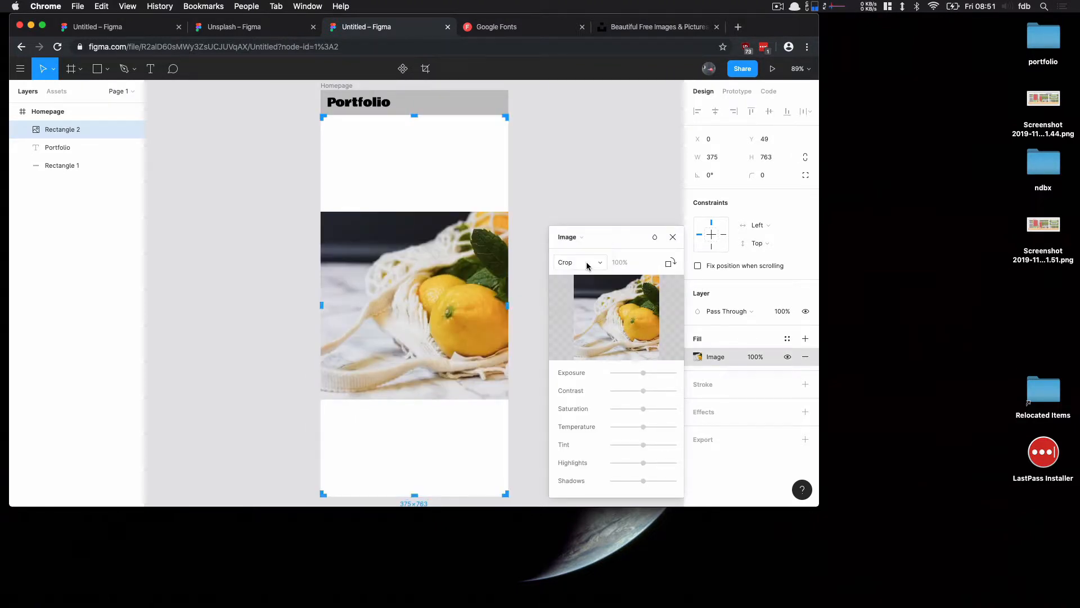
click(585, 266)
click(579, 275)
click(589, 266)
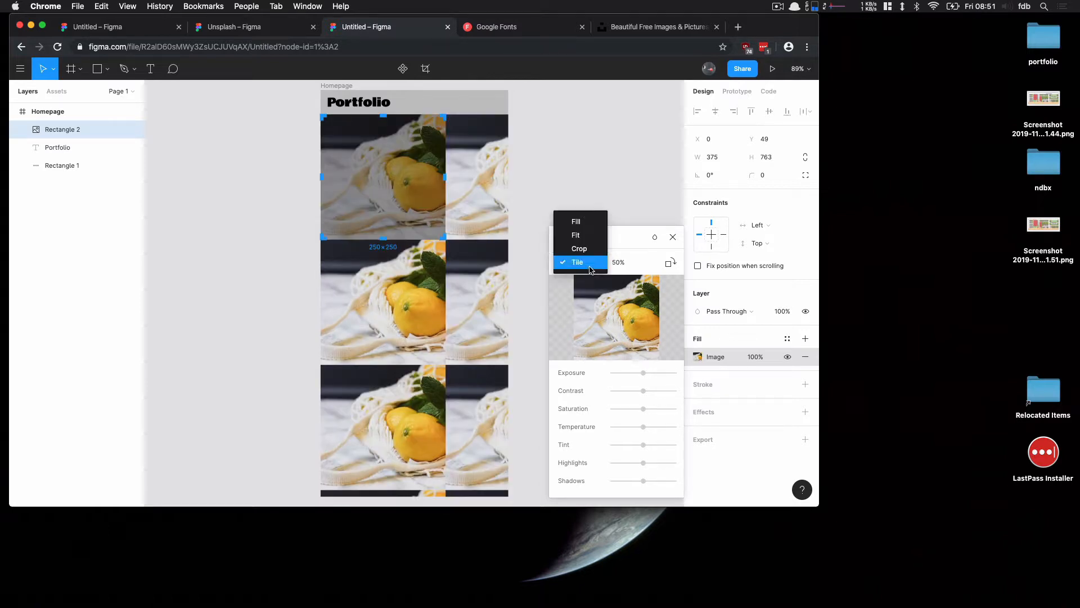
click(586, 220)
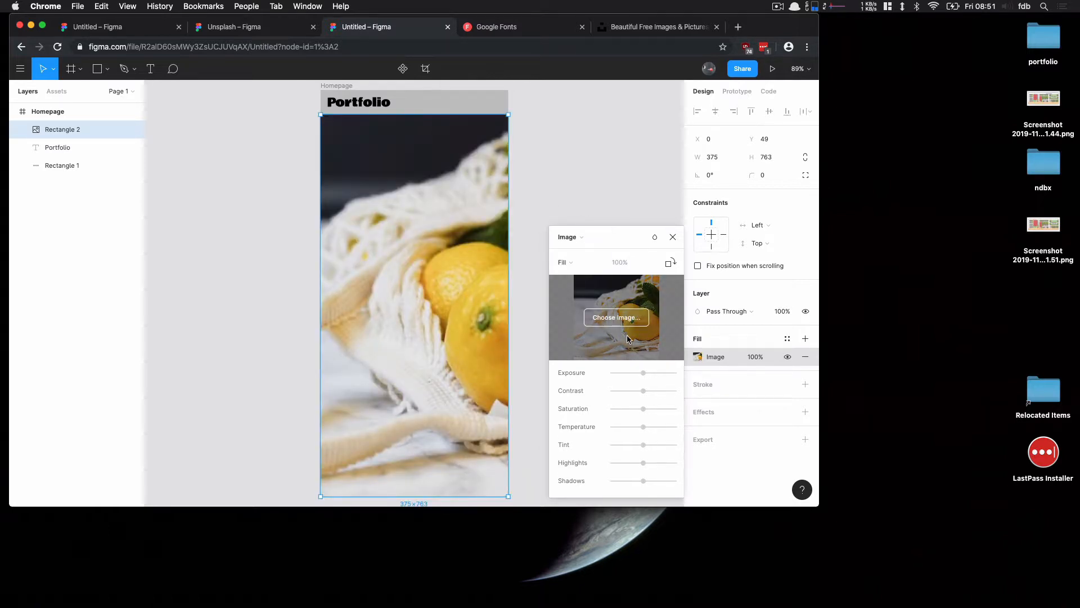
click(673, 237)
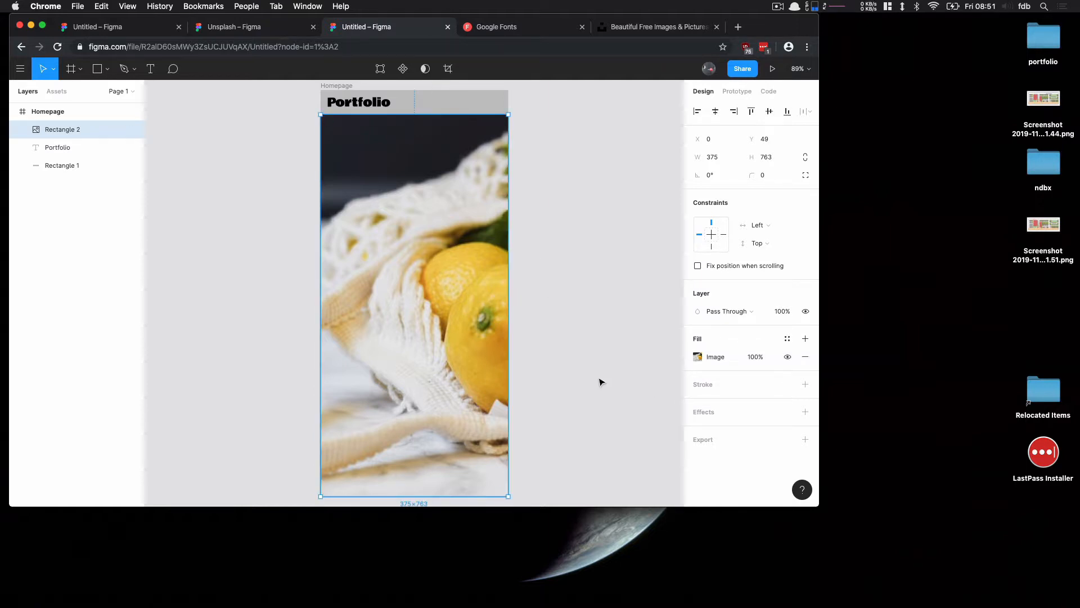
Add a text layer reading "Hi, I'm" followed by the designer's name at about X 33, Y 158 over the photo
click(151, 69)
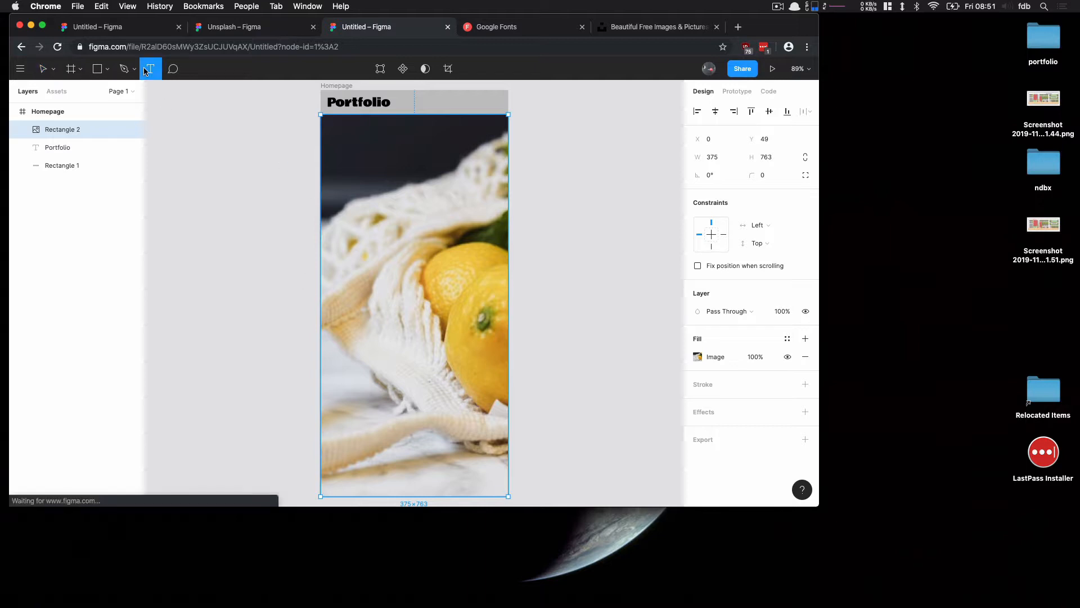
click(338, 177)
text(Hi, I)
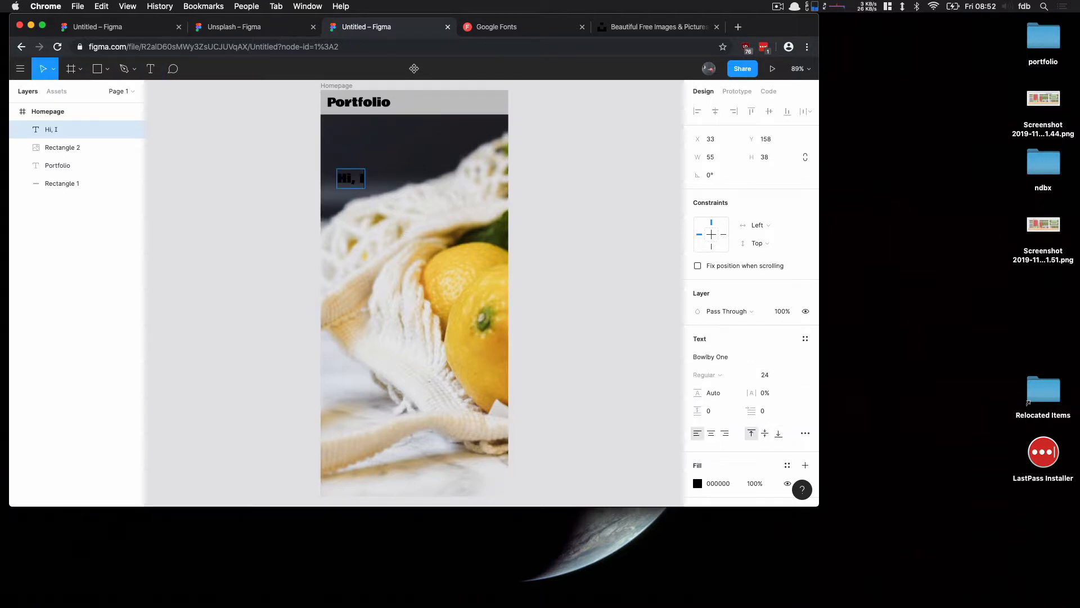
text('m Frederik.)
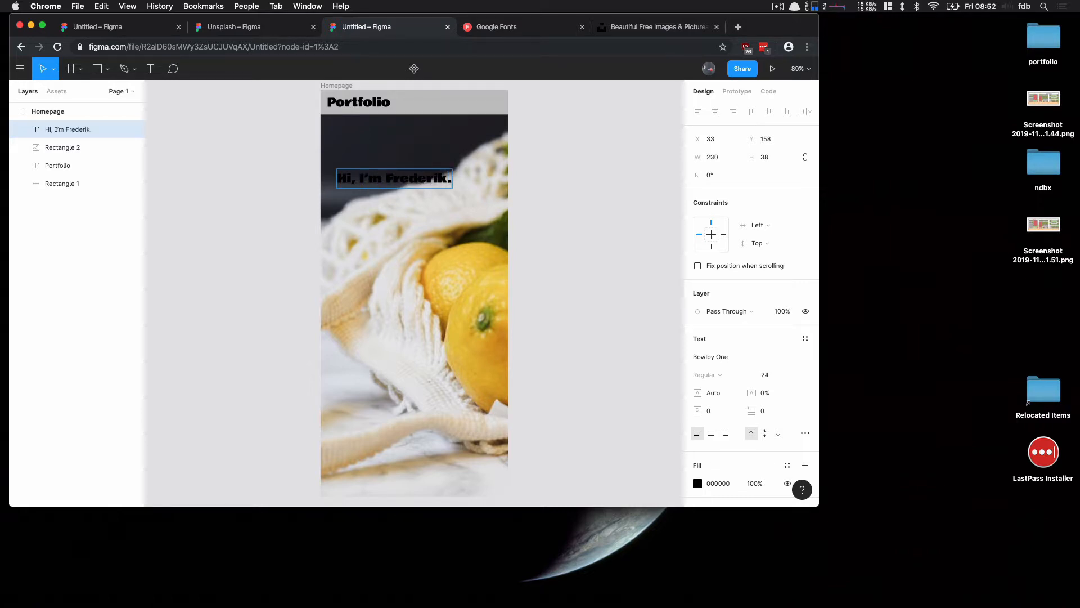
key(Escape)
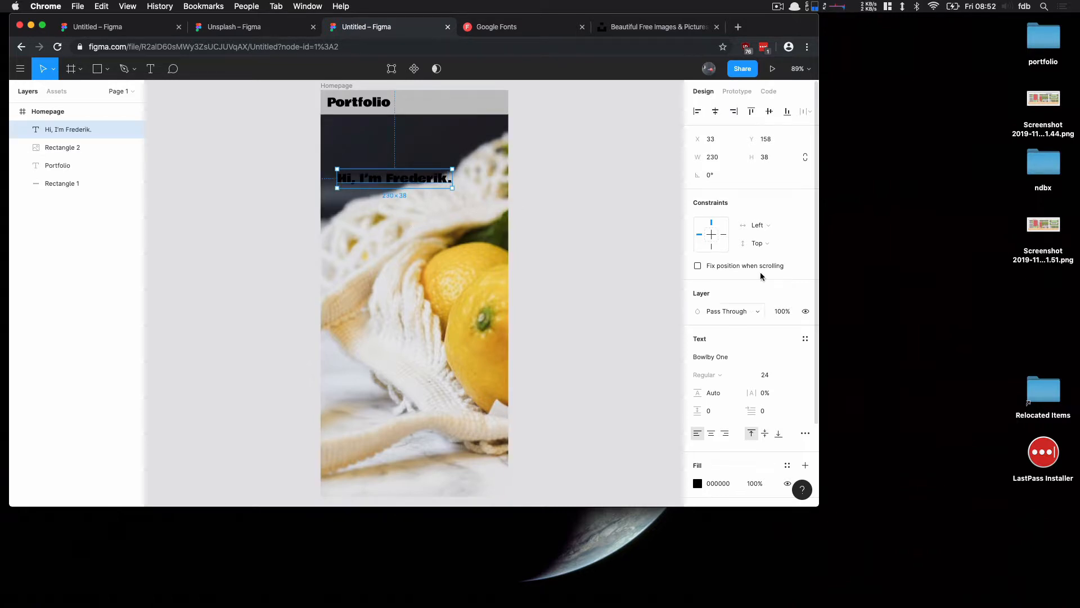
Recolour the headline text, sampling the light colour E6E6E3 from the photo with the eyedropper
scroll(723, 397, down, 2)
click(698, 466)
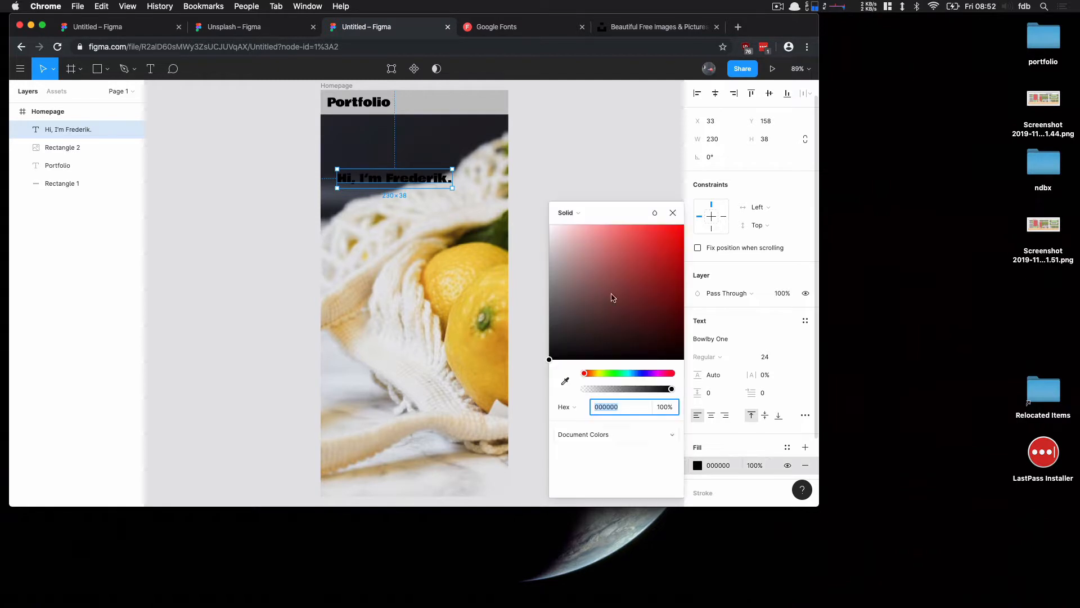
text(ffffff)
key(Return)
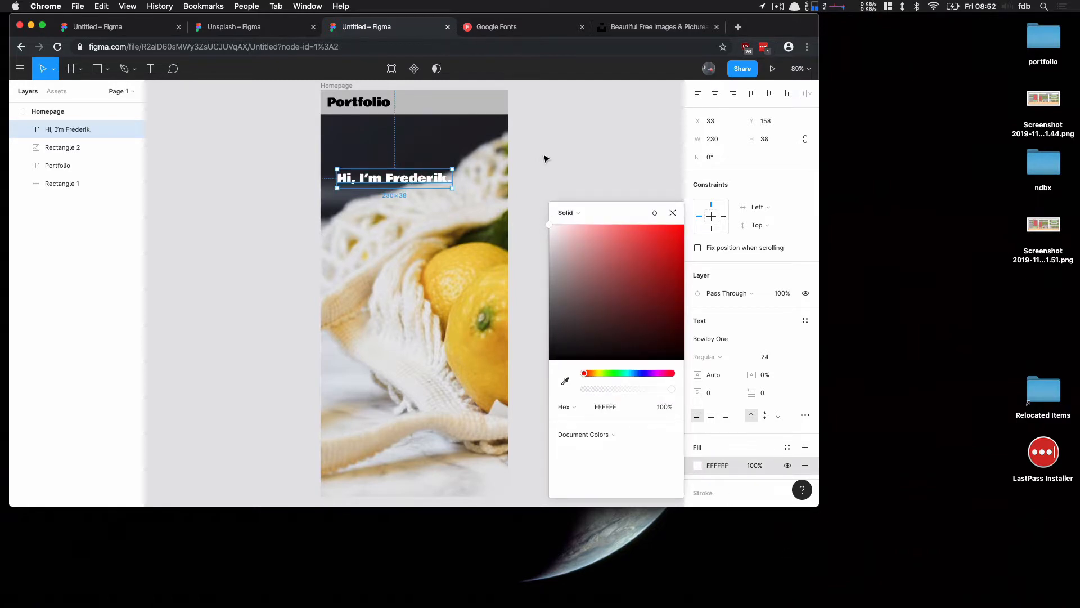
click(564, 380)
click(399, 367)
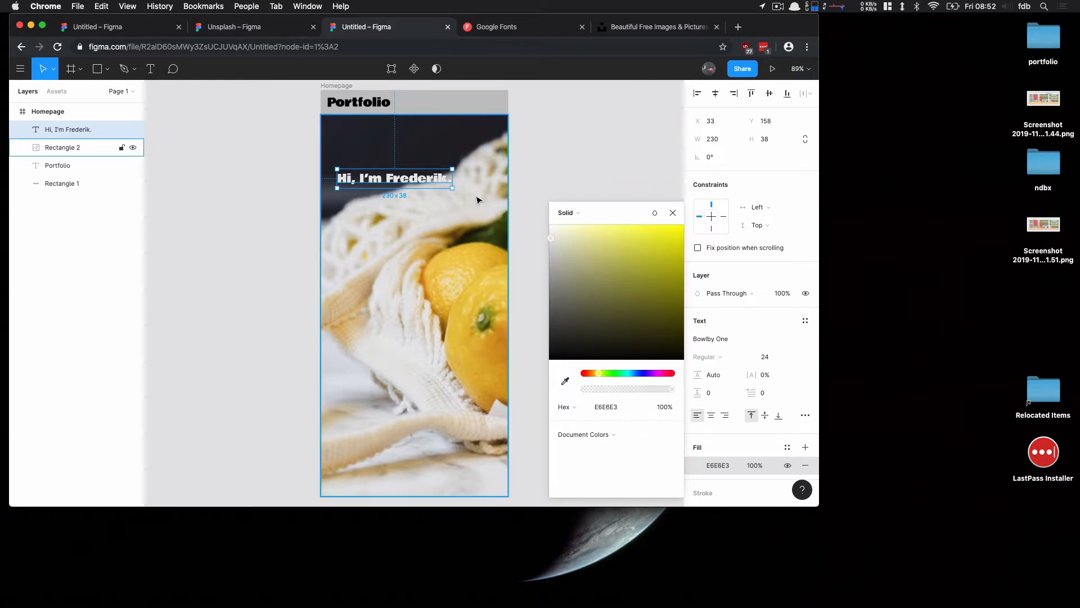
Widen the headline text box to about 309 × 51
mouse_move(453, 187)
mouse_down()
mouse_move(550, 209)
mouse_move(464, 196)
mouse_up()
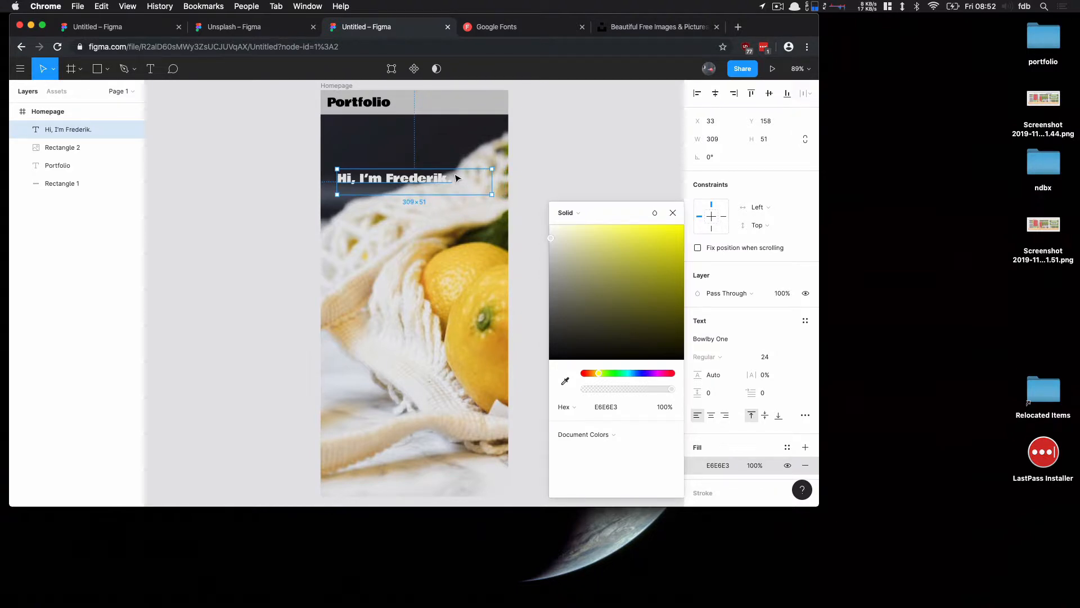
click(600, 184)
click(380, 189)
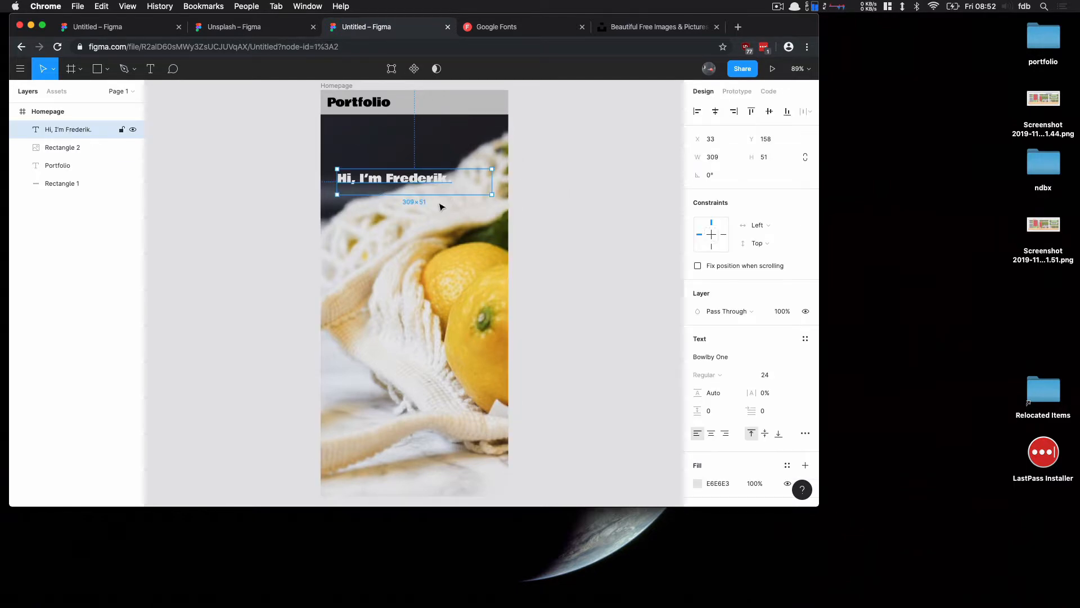
Set the headline's font size to 30
click(793, 374)
click(786, 389)
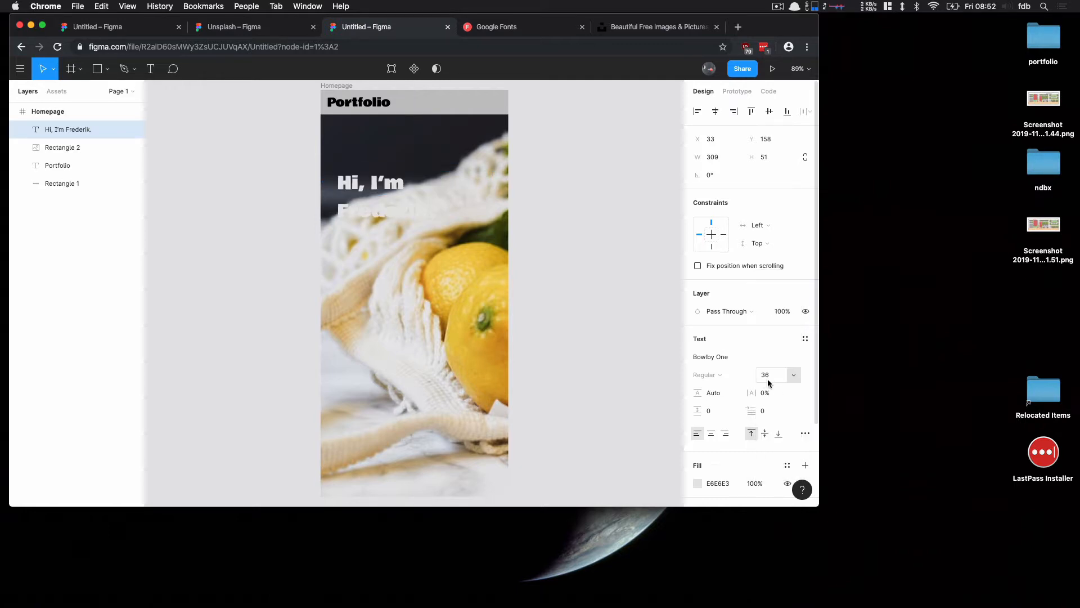
text(3)
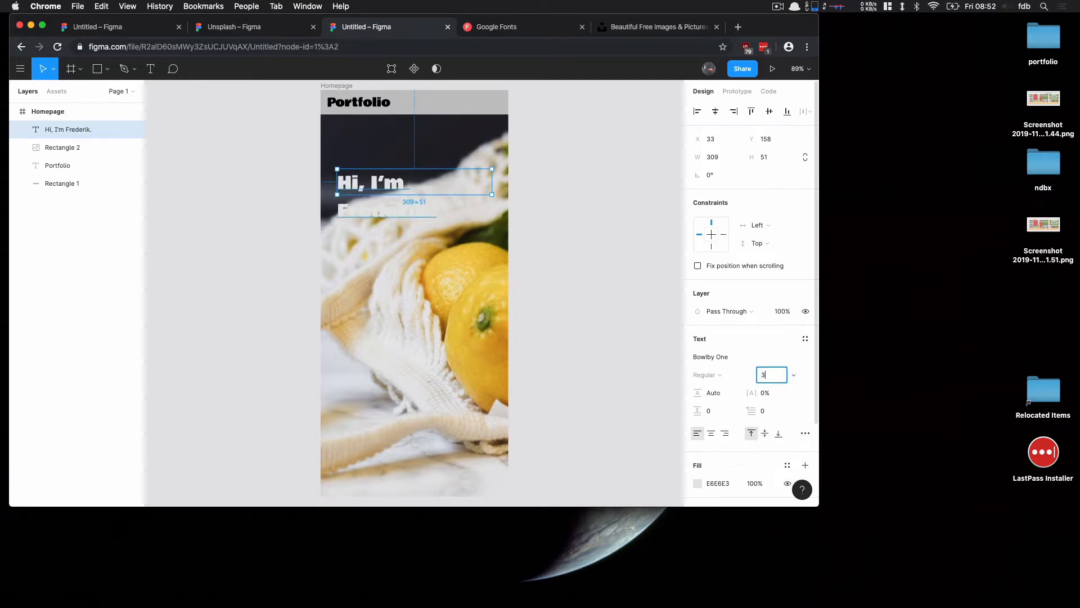
text(0)
key(Return)
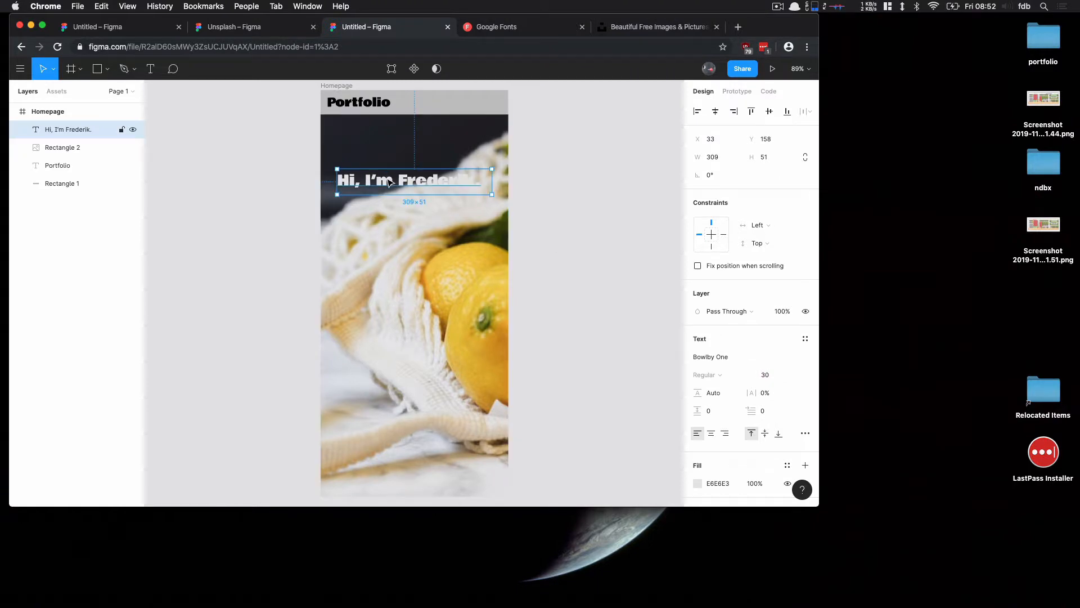
Add a drop shadow effect to the headline with X offset 0 and Y offset 4
scroll(770, 416, down, 3)
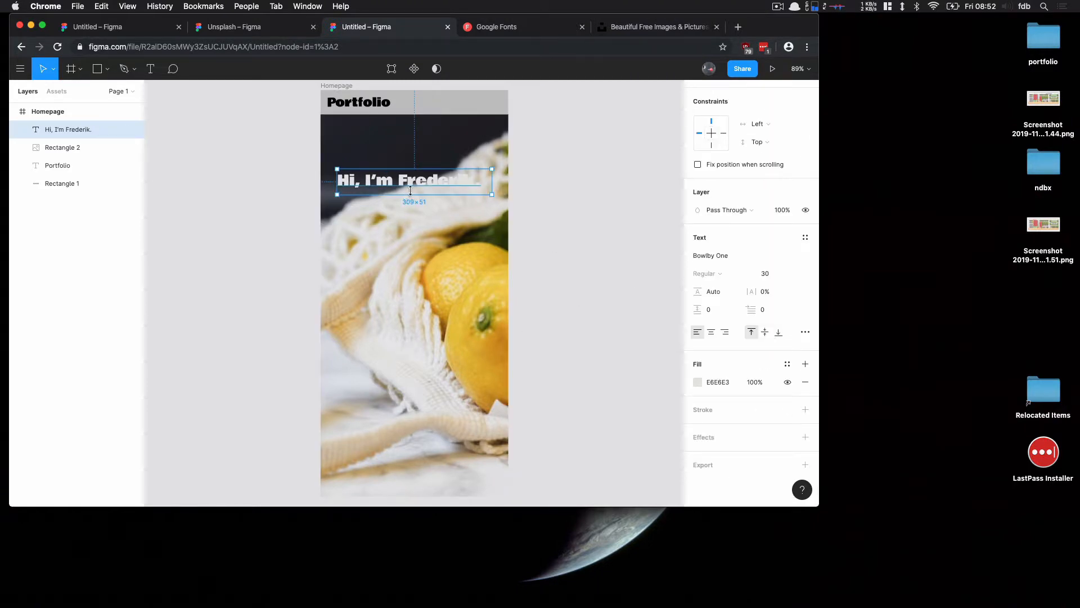
click(805, 437)
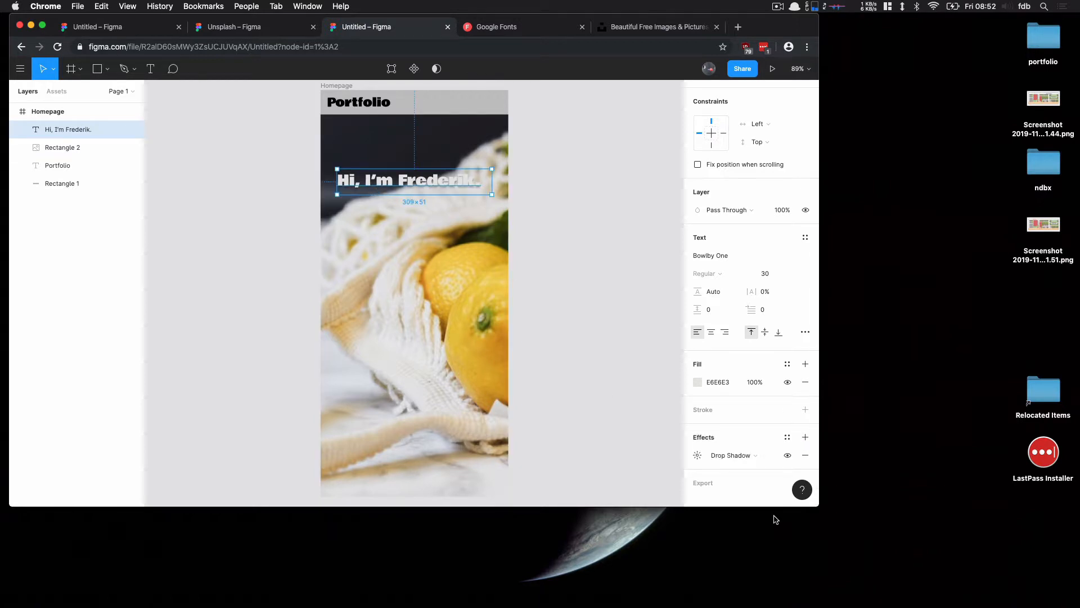
click(698, 455)
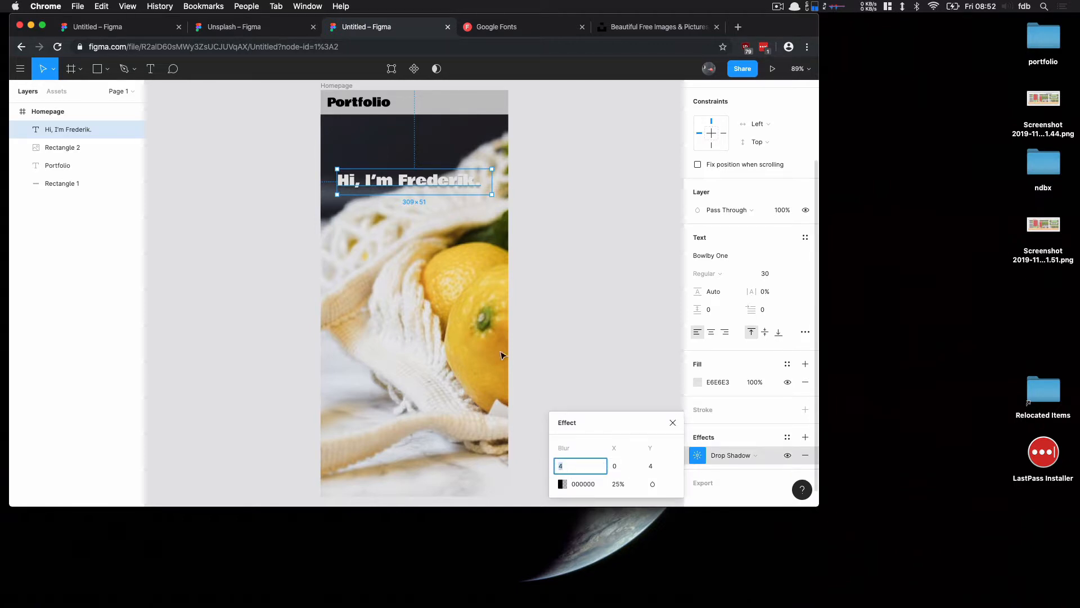
click(652, 466)
text(0)
key(Return)
click(654, 466)
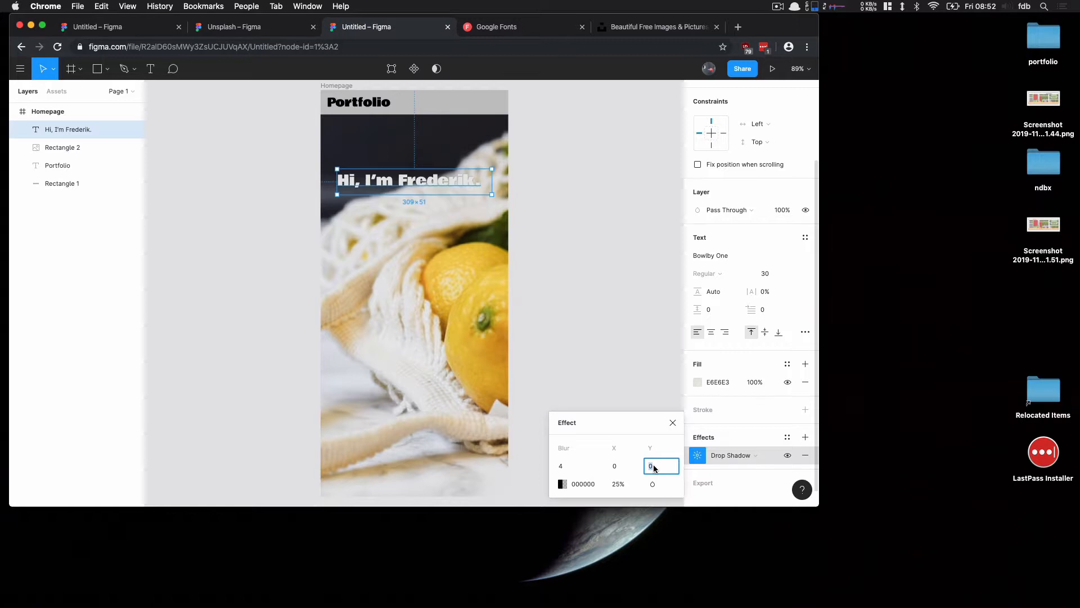
text(-4)
key(Return)
text(4)
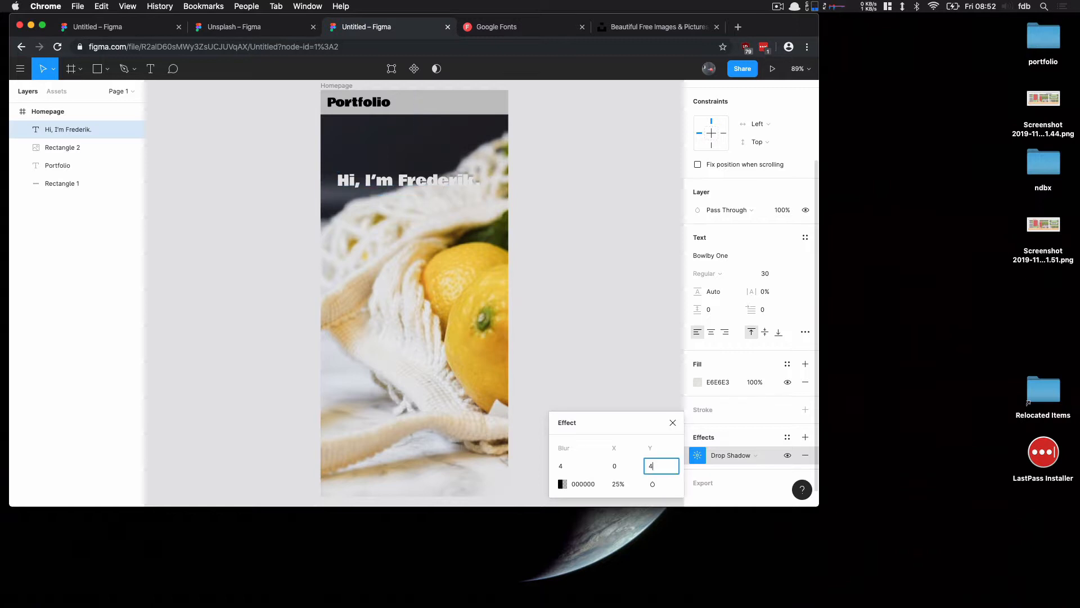
key(Return)
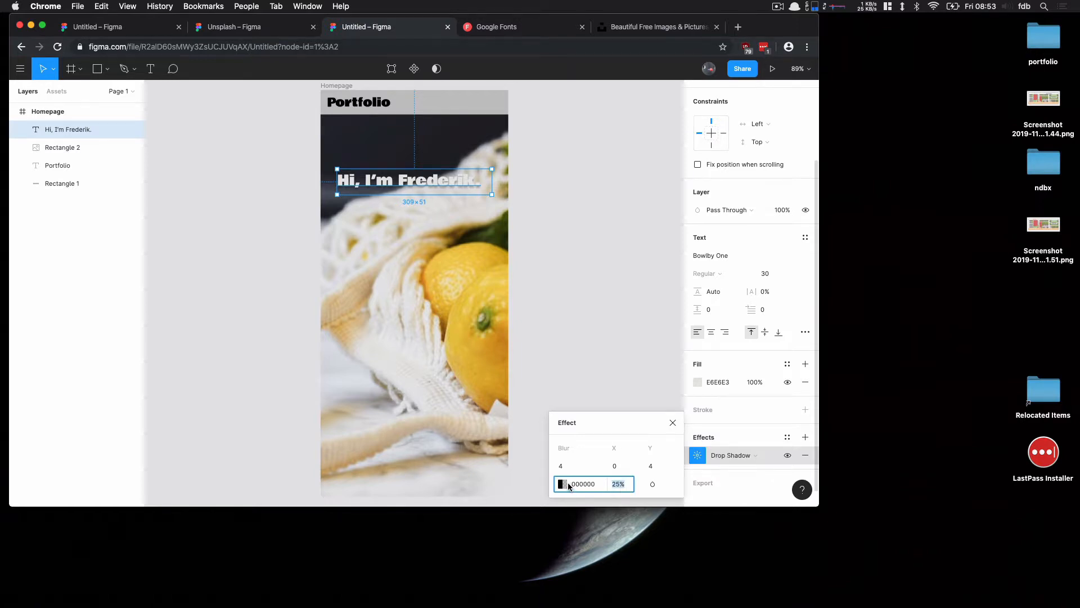
Set the drop shadow's colour to 1B1B1B at 40% opacity
click(562, 484)
click(504, 373)
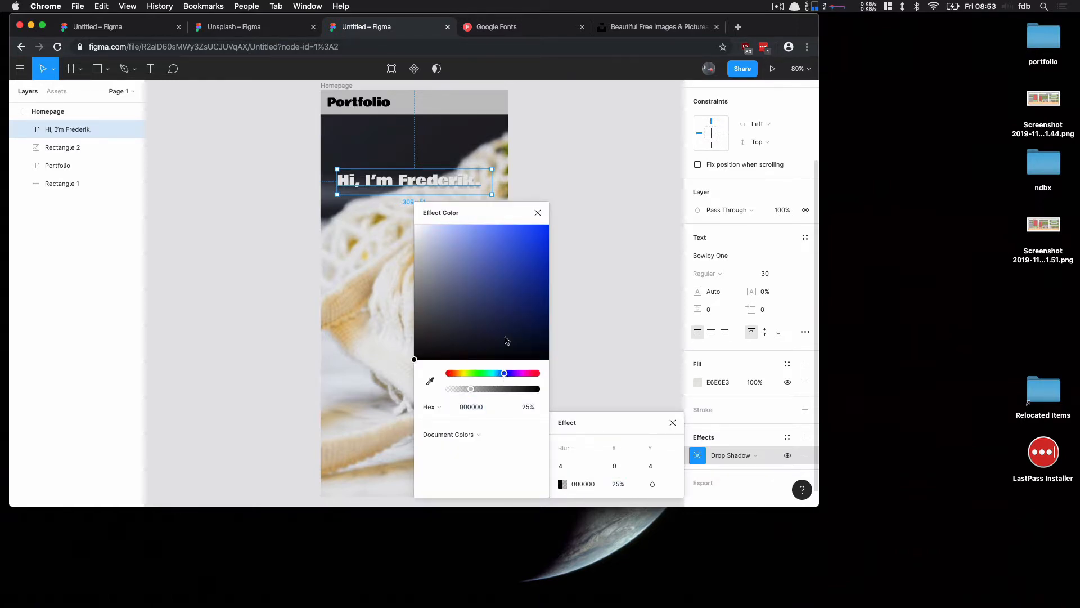
drag(504, 340, 528, 238)
drag(501, 393, 520, 390)
drag(509, 247, 414, 346)
click(484, 390)
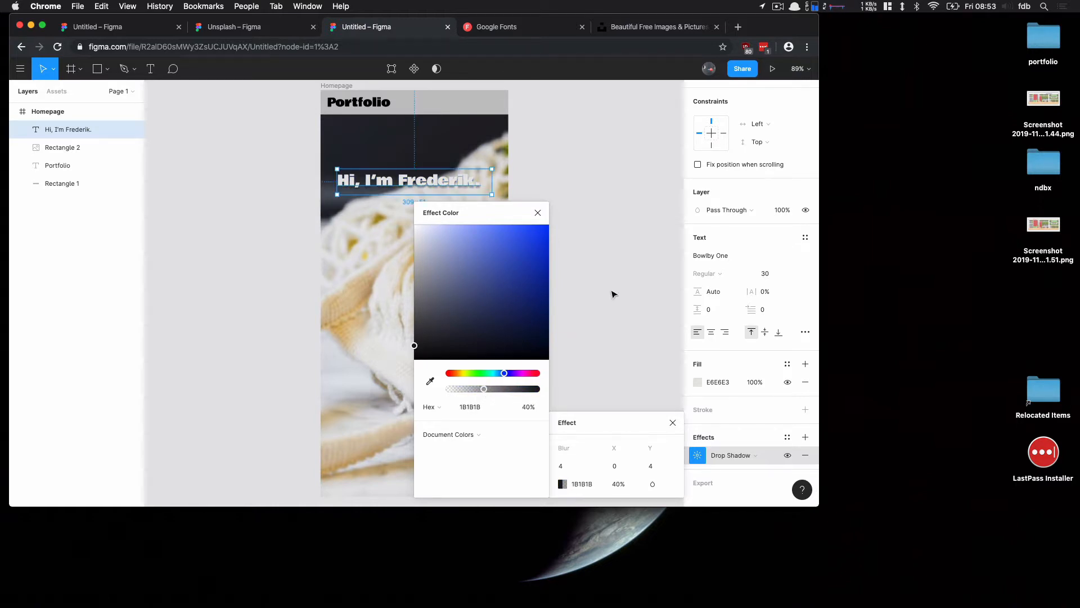
click(407, 179)
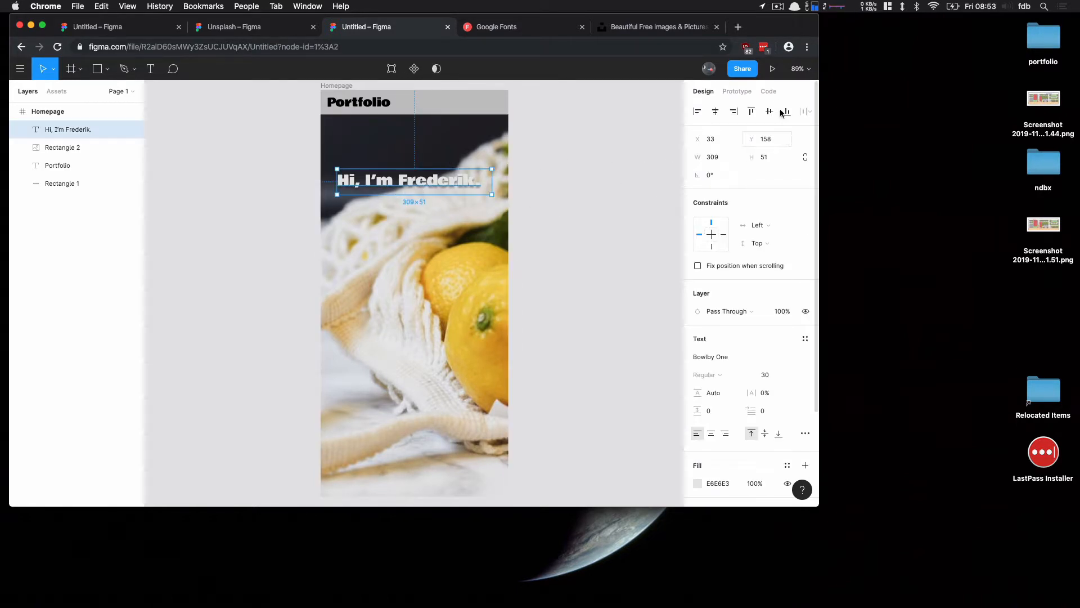
Inspect the headline's generated CSS code for its position and text-shadow properties
click(775, 91)
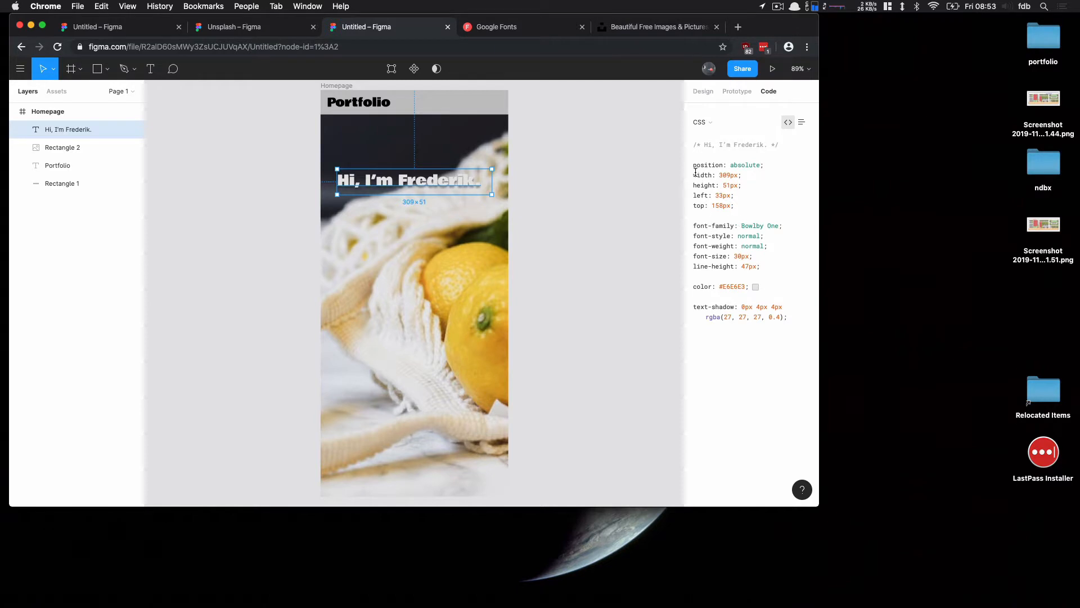
drag(693, 164, 730, 202)
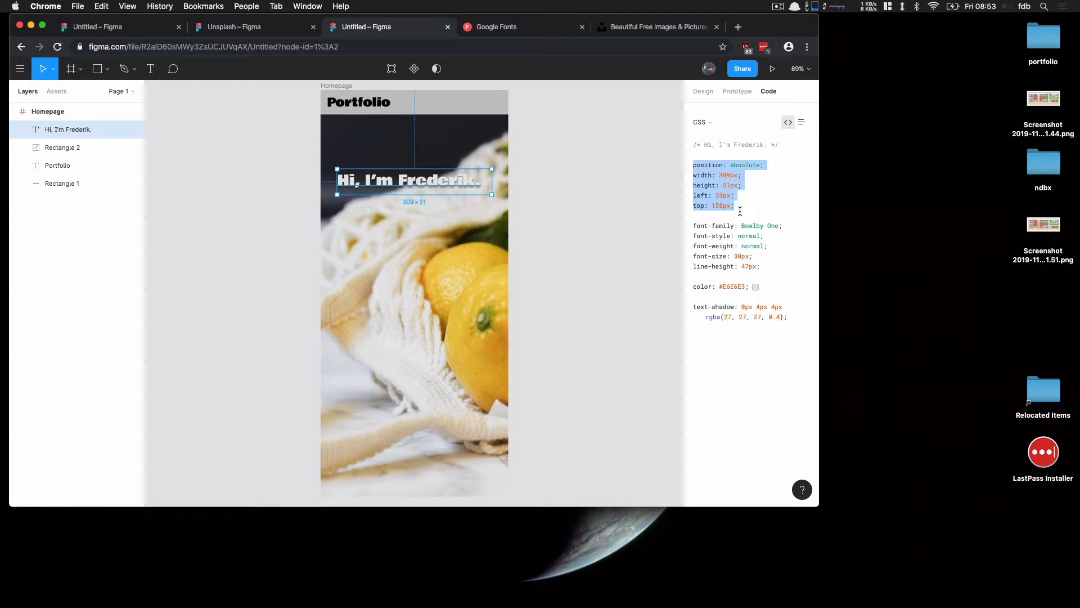
click(740, 211)
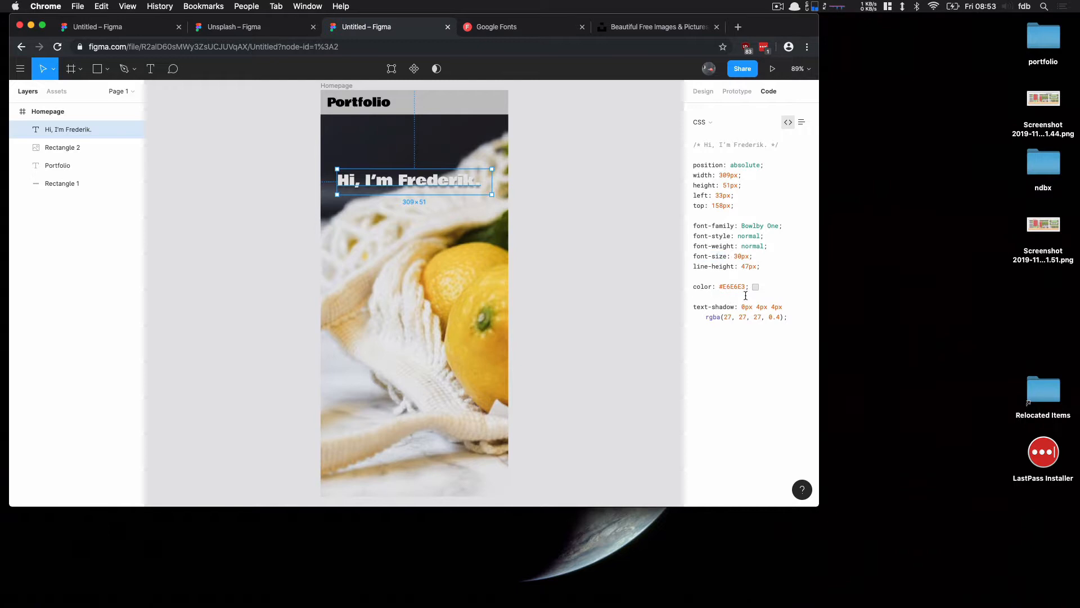
drag(697, 307, 793, 319)
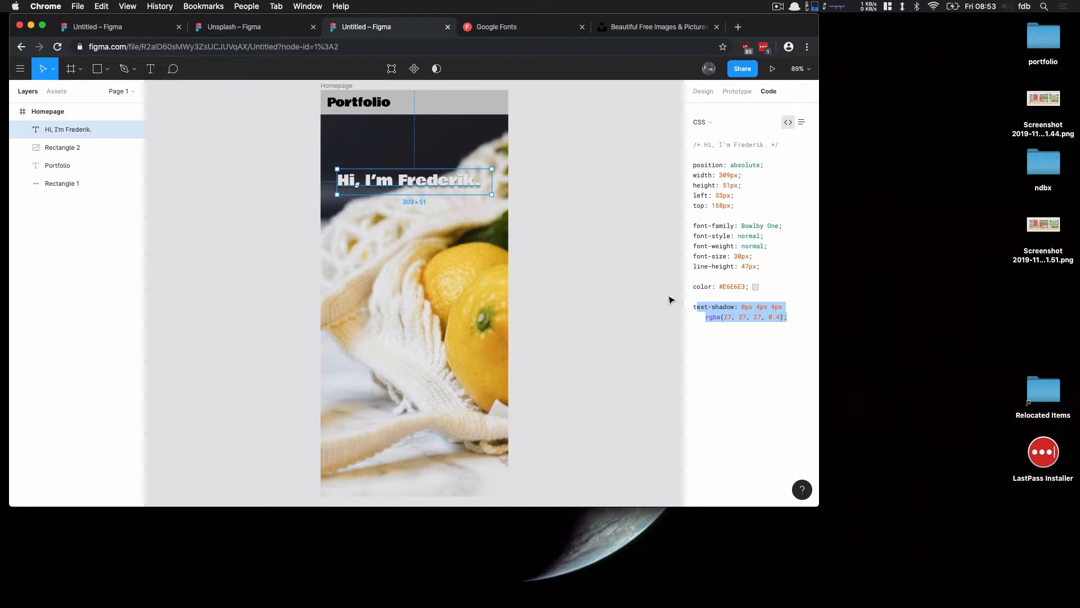
click(716, 317)
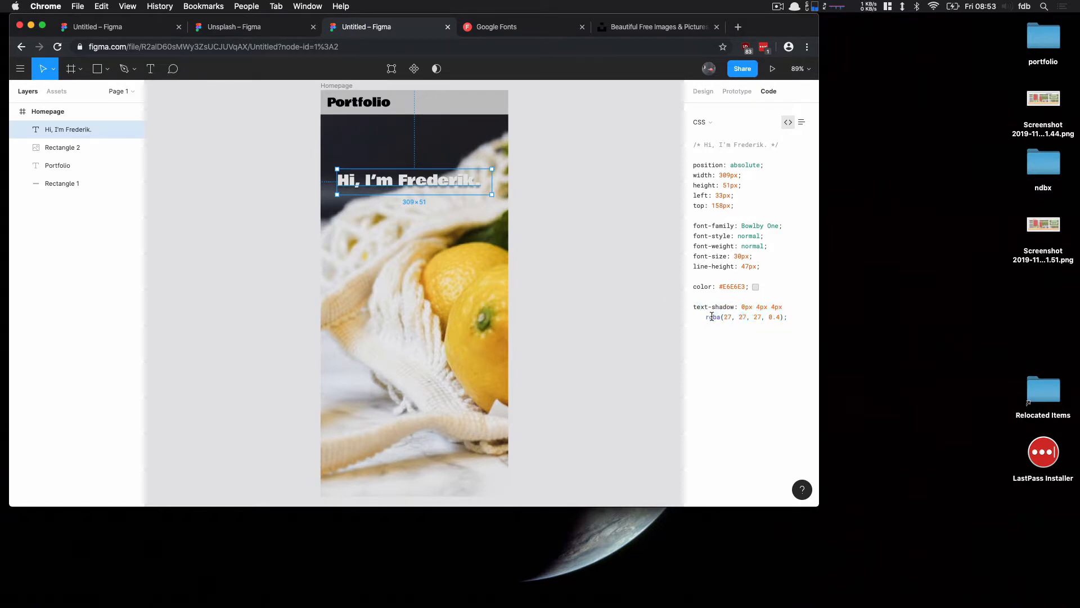
drag(693, 307, 785, 317)
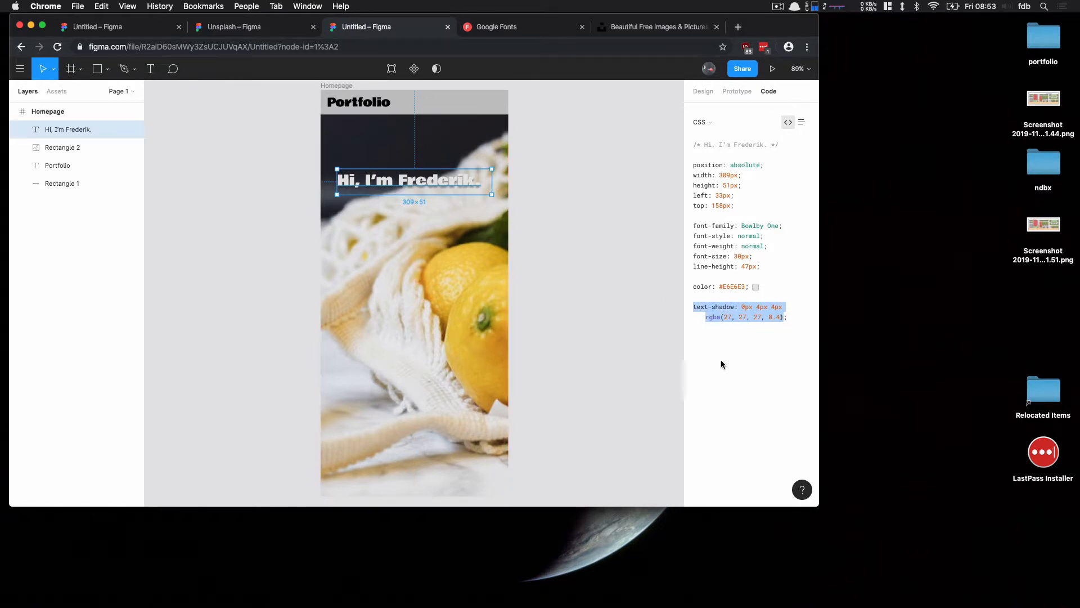
click(700, 91)
click(554, 268)
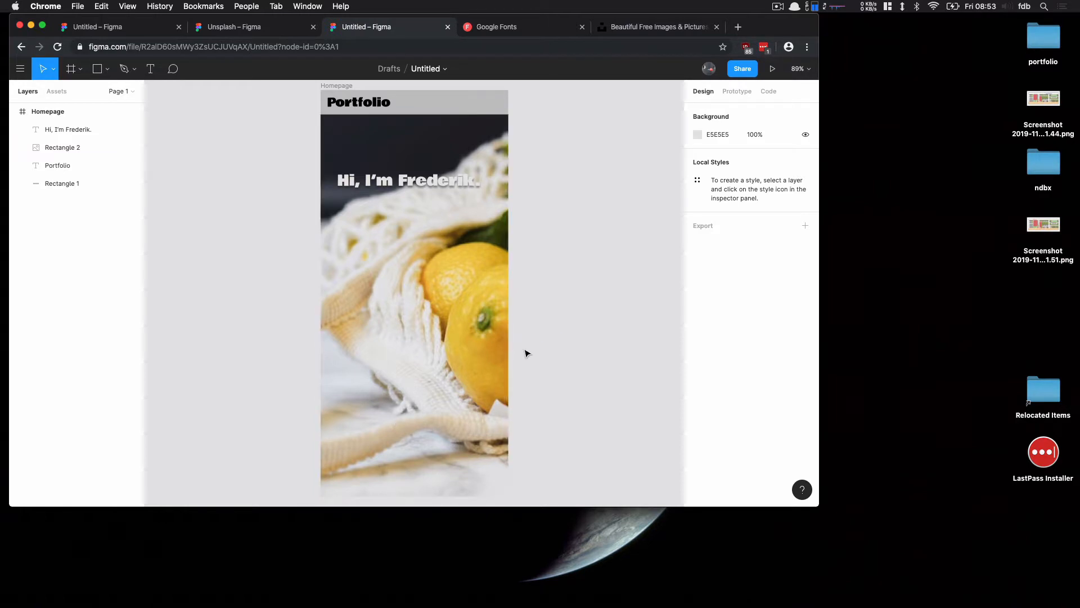
Extend the Homepage frame's height to about 1458 to make room below the photo
click(66, 111)
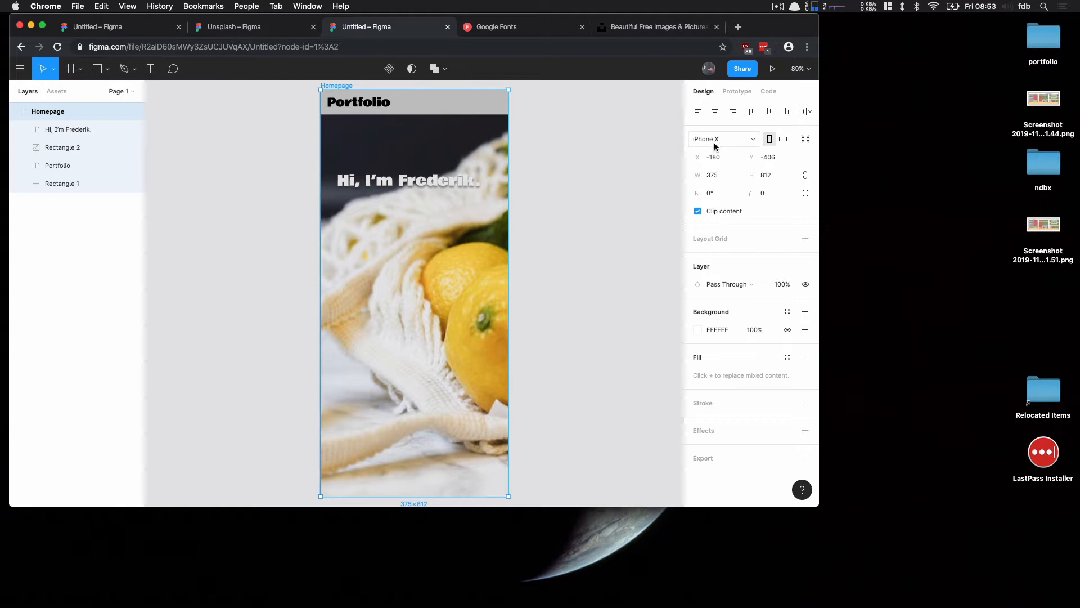
scroll(570, 314, down, 5)
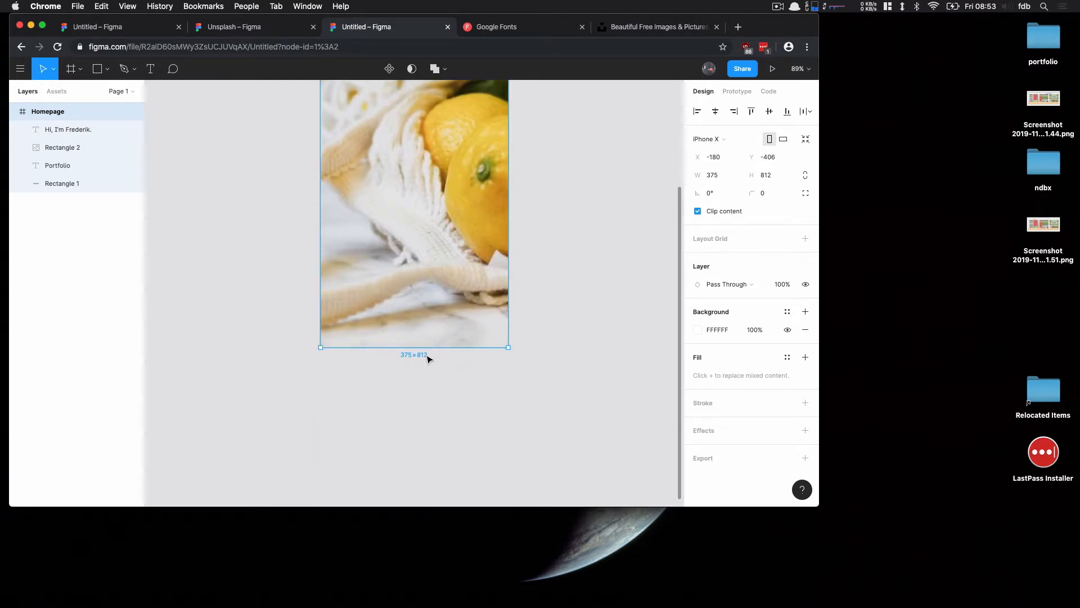
drag(427, 349, 418, 470)
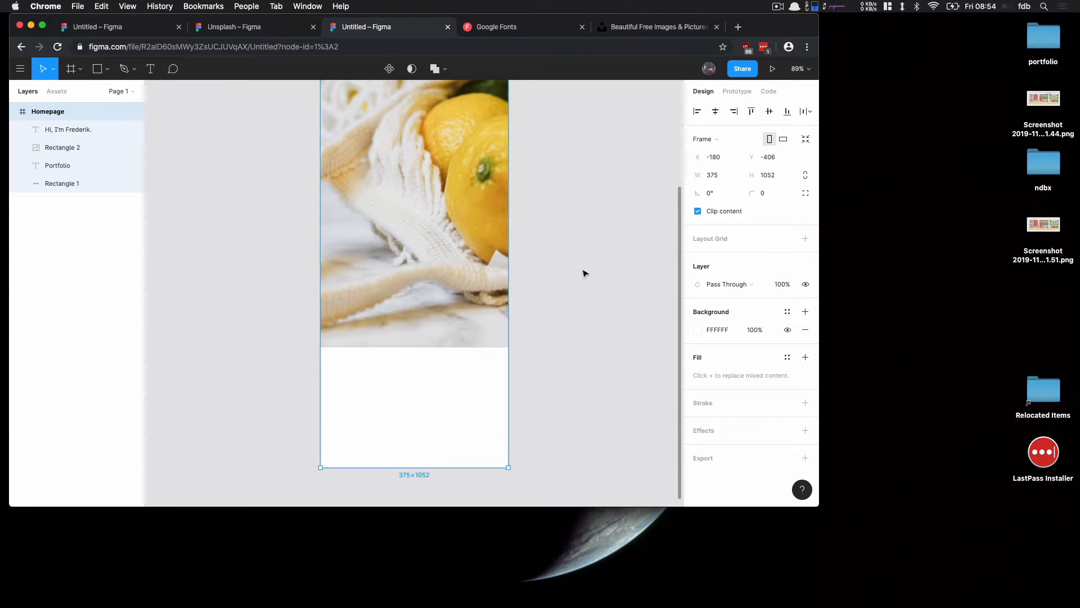
scroll(613, 200, down, 1)
scroll(613, 200, down, 5)
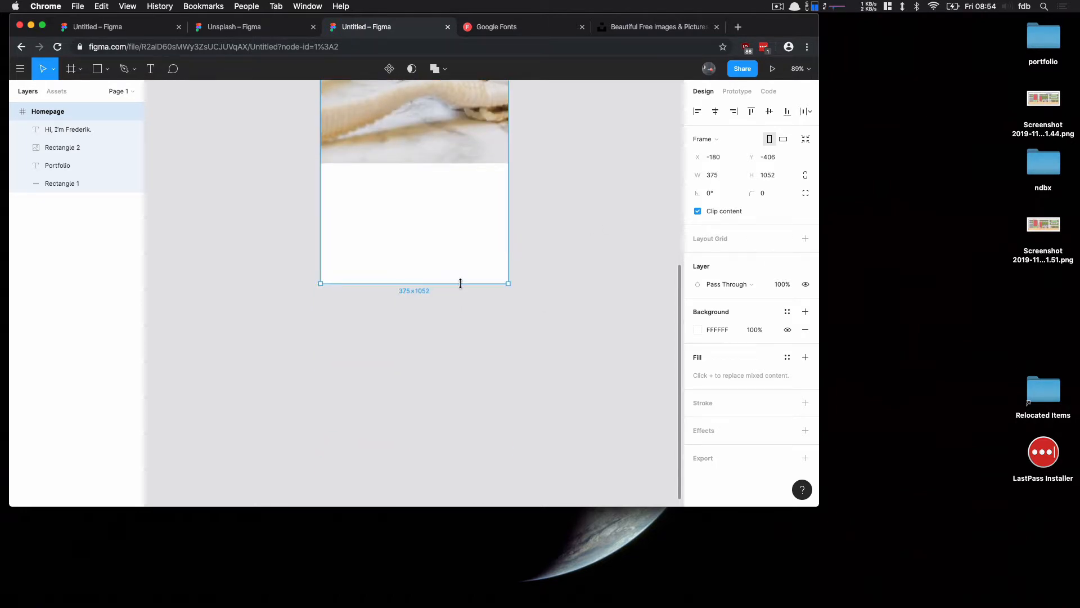
drag(460, 283, 459, 486)
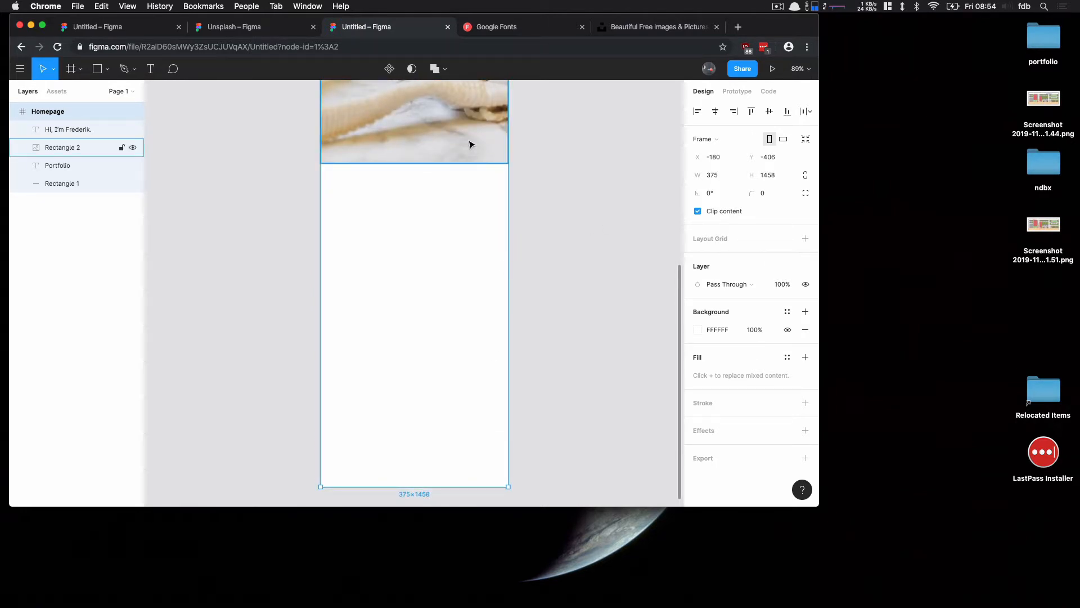
scroll(471, 145, up, 10)
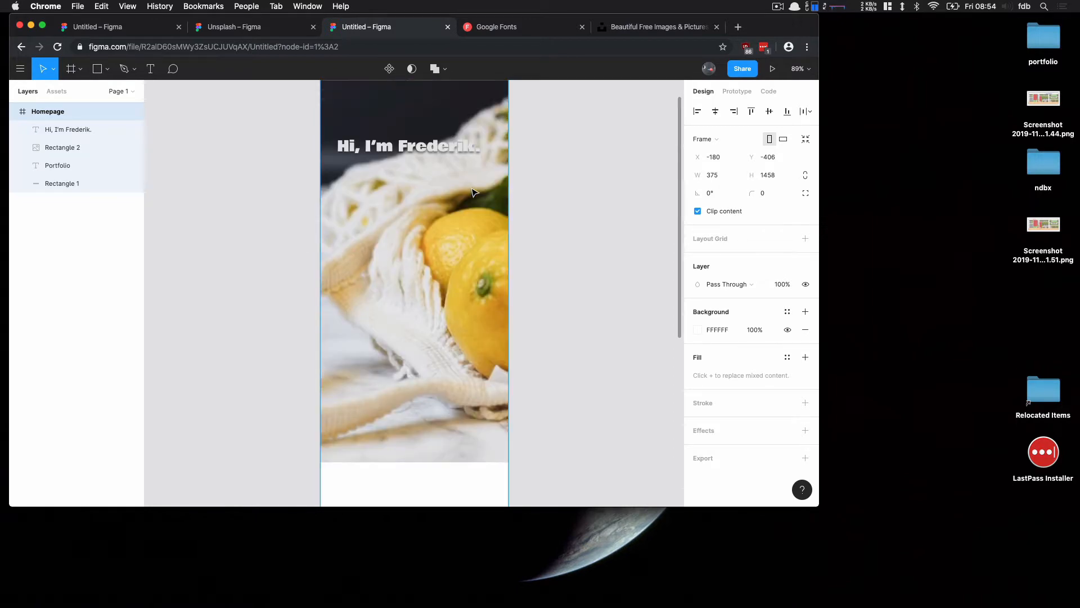
scroll(473, 193, down, 7)
Add a centre-aligned "Gallery" text heading at about X 123, Y 836 below the photo
click(229, 143)
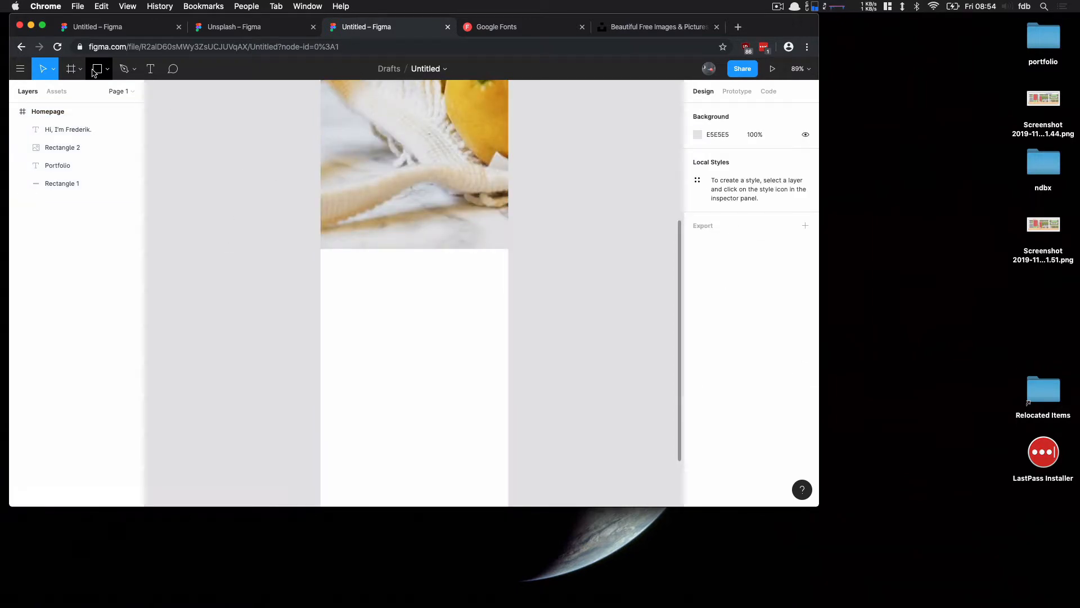
click(150, 69)
click(376, 266)
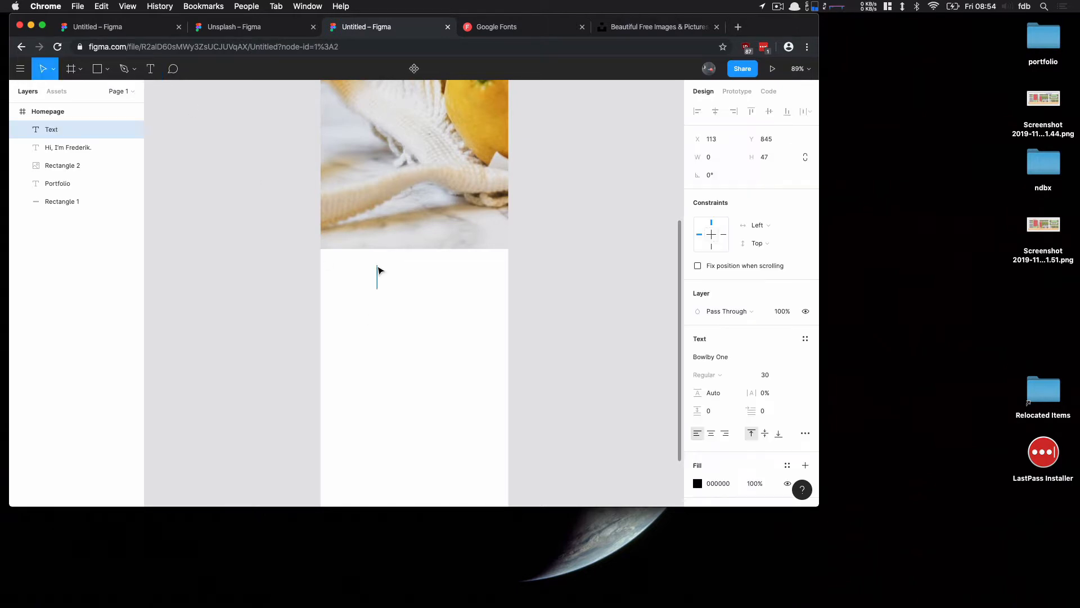
text(Gallery)
key(Escape)
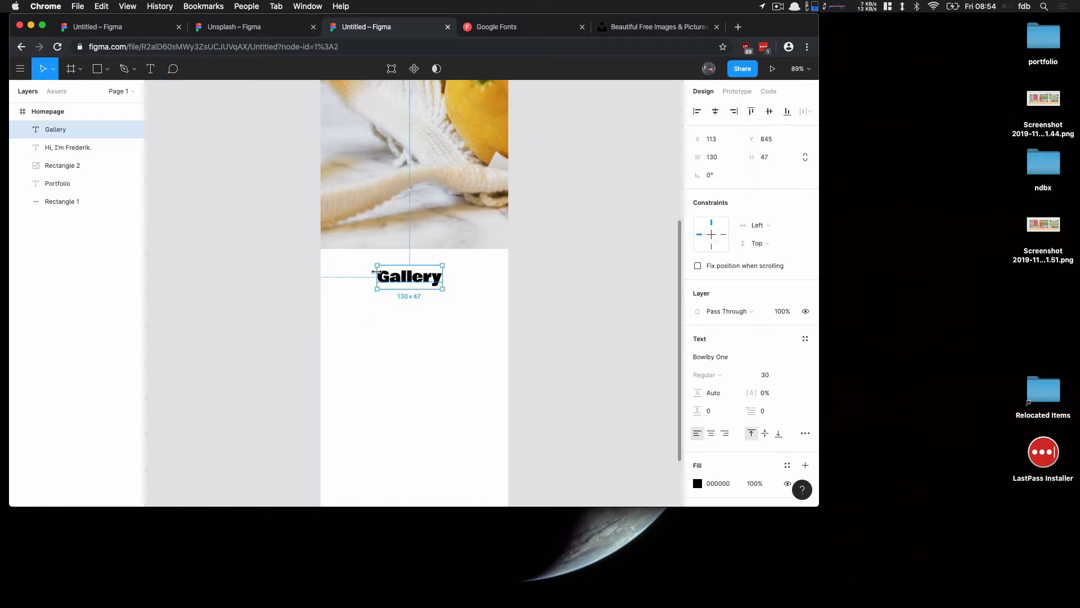
drag(415, 279, 419, 275)
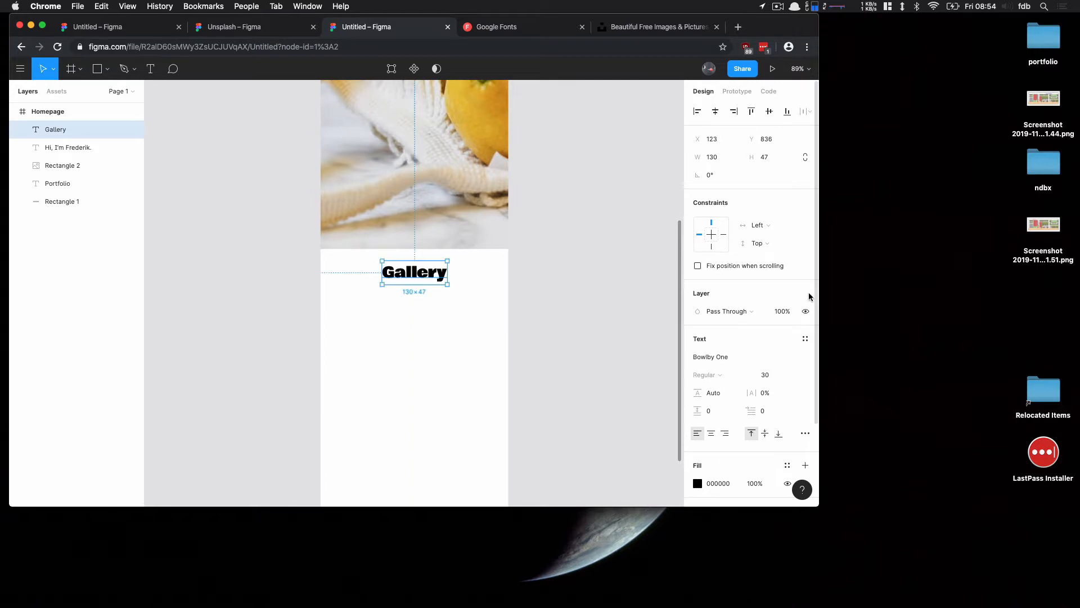
click(711, 434)
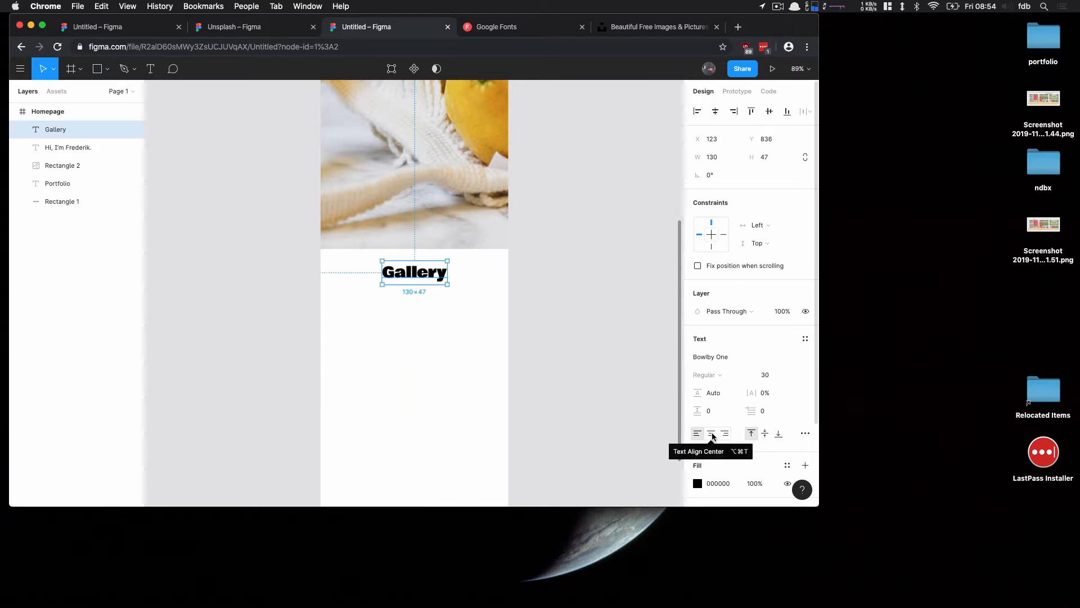
Retype the heading as "Gallery" and change its fill colour to a mid grey
double_click(425, 272)
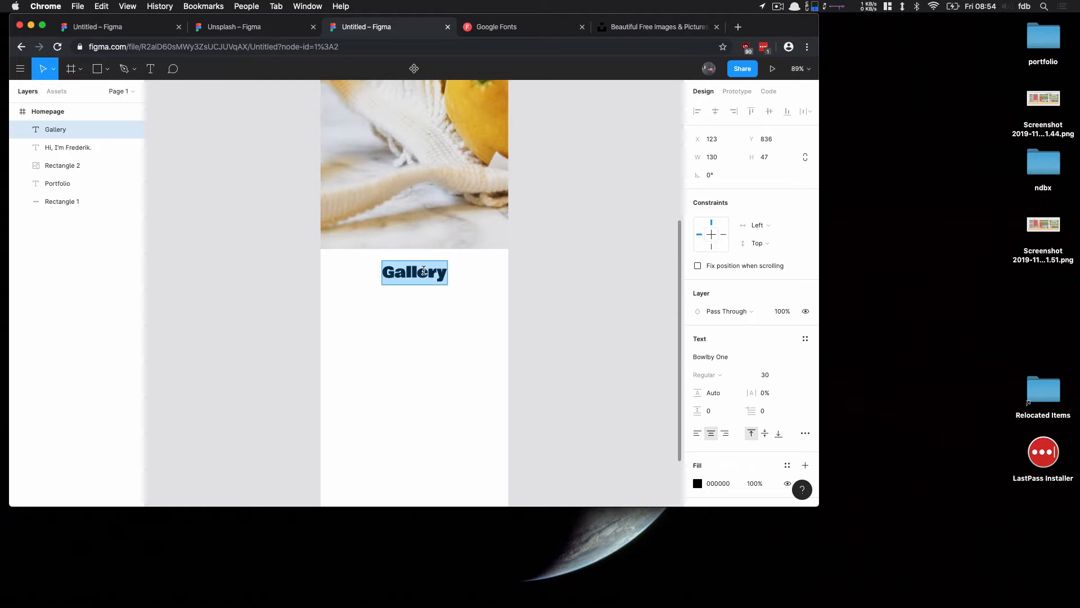
text(Gallery)
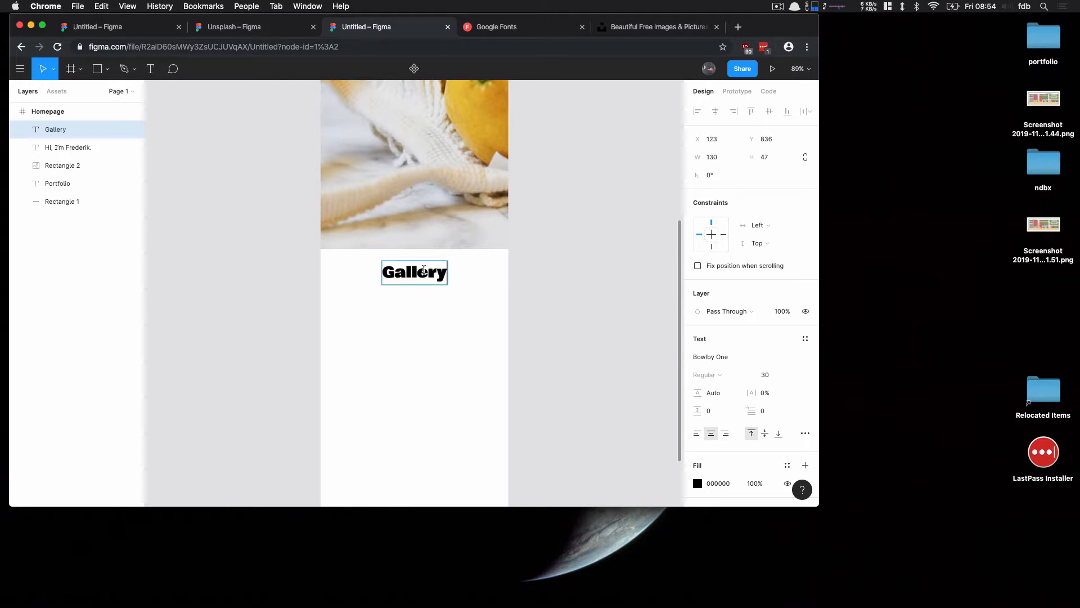
key(Escape)
click(698, 484)
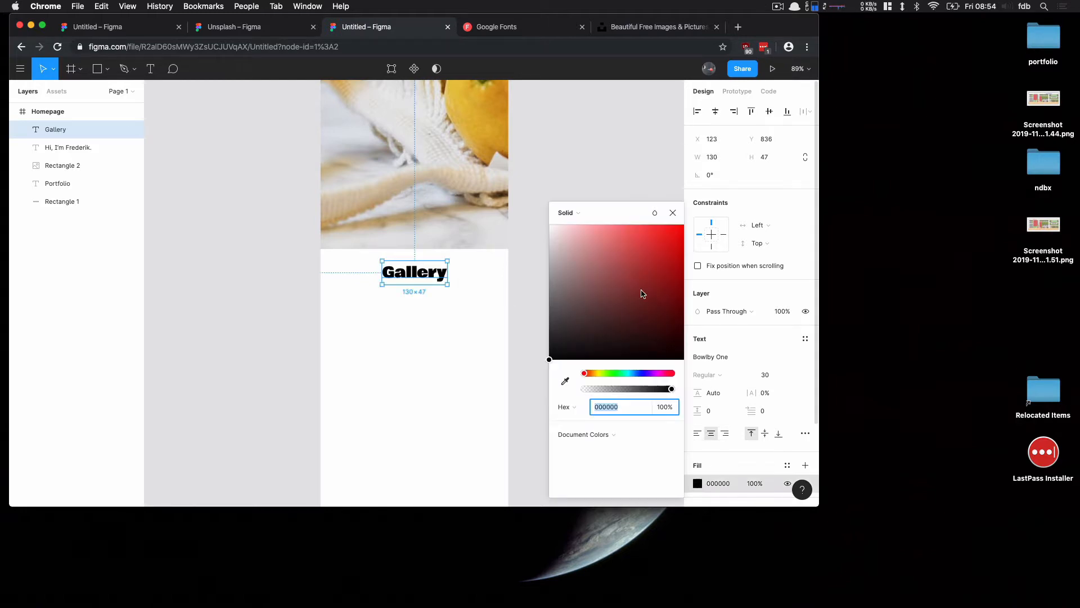
mouse_move(643, 293)
mouse_down()
mouse_move(562, 249)
mouse_move(549, 301)
mouse_move(531, 270)
mouse_up()
click(463, 304)
Draw a rectangle spanning the frame's full width, about 375 by 208, below the Gallery heading
scroll(550, 256, down, 3)
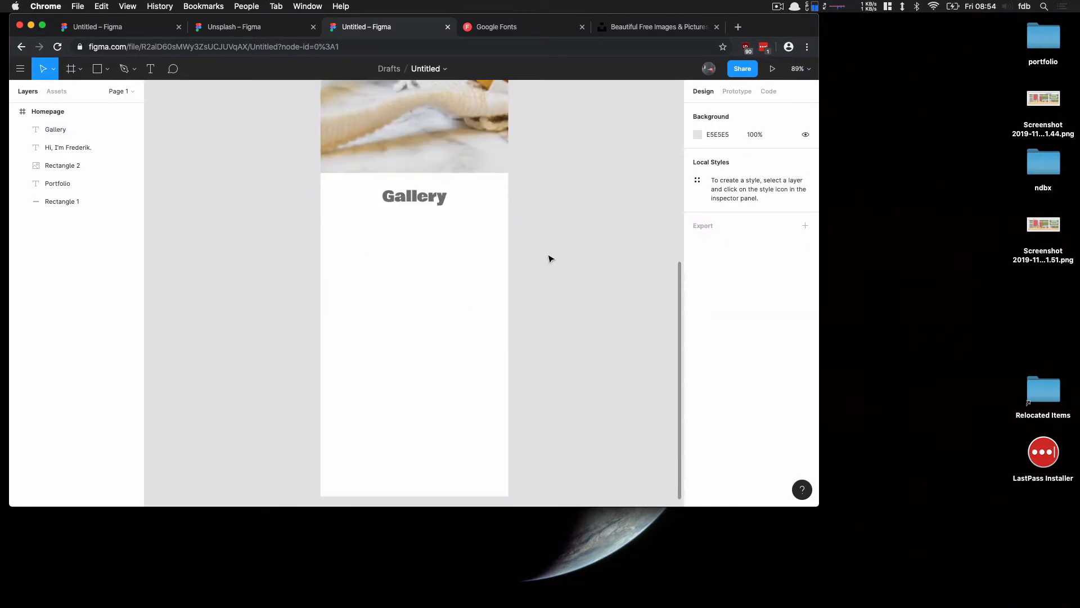
scroll(550, 258, down, 1)
click(97, 69)
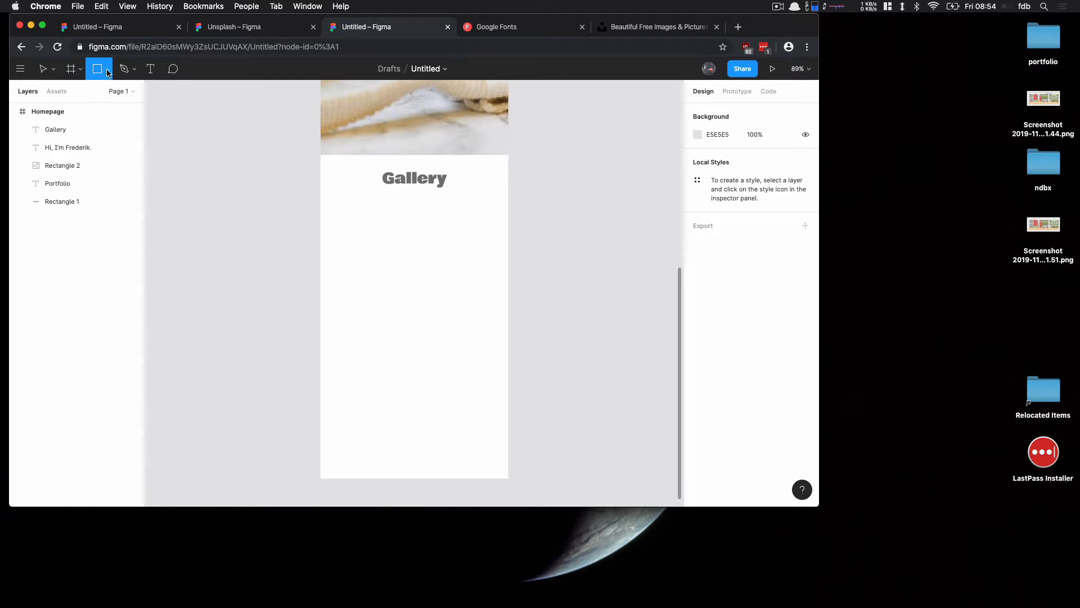
click(107, 71)
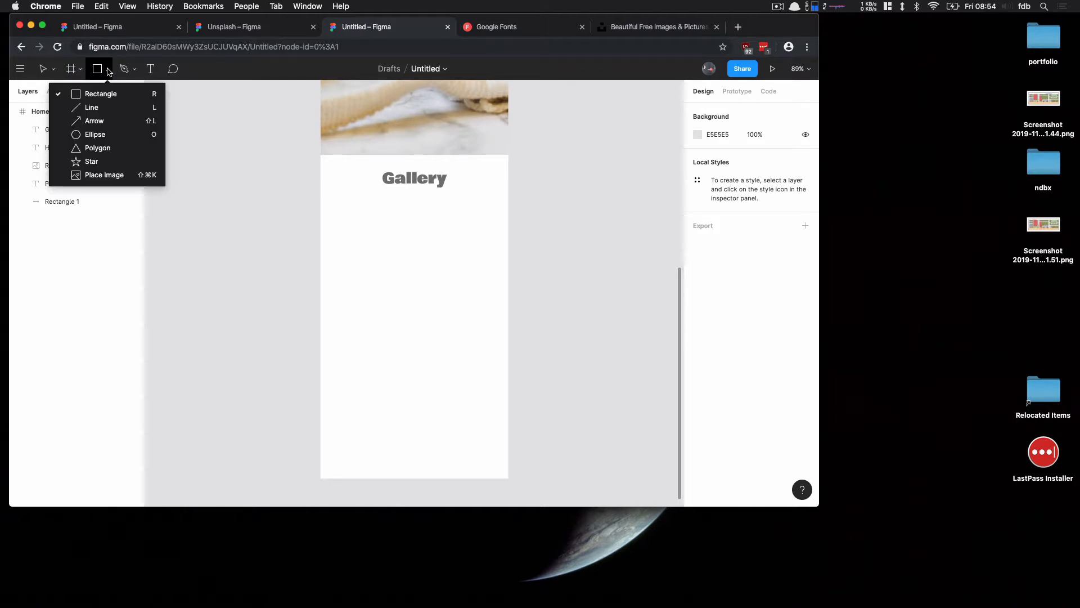
click(86, 96)
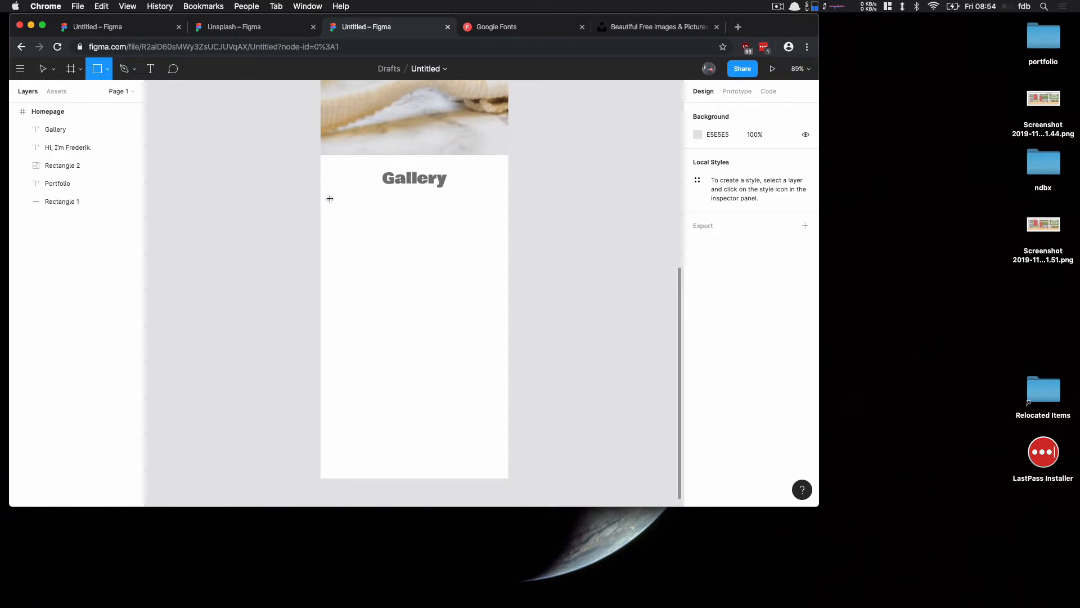
mouse_move(329, 198)
mouse_down()
mouse_move(502, 261)
mouse_move(506, 304)
mouse_up()
drag(330, 246, 320, 245)
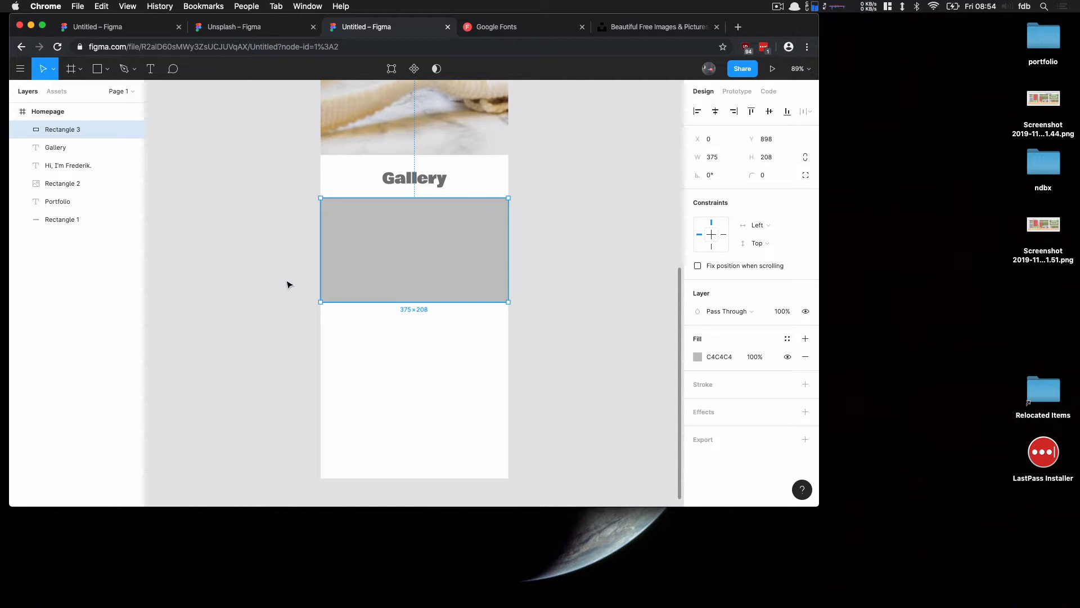
Position the rectangle at X 10 and resize it to 355 wide by 200 high
click(725, 141)
text(10)
key(Return)
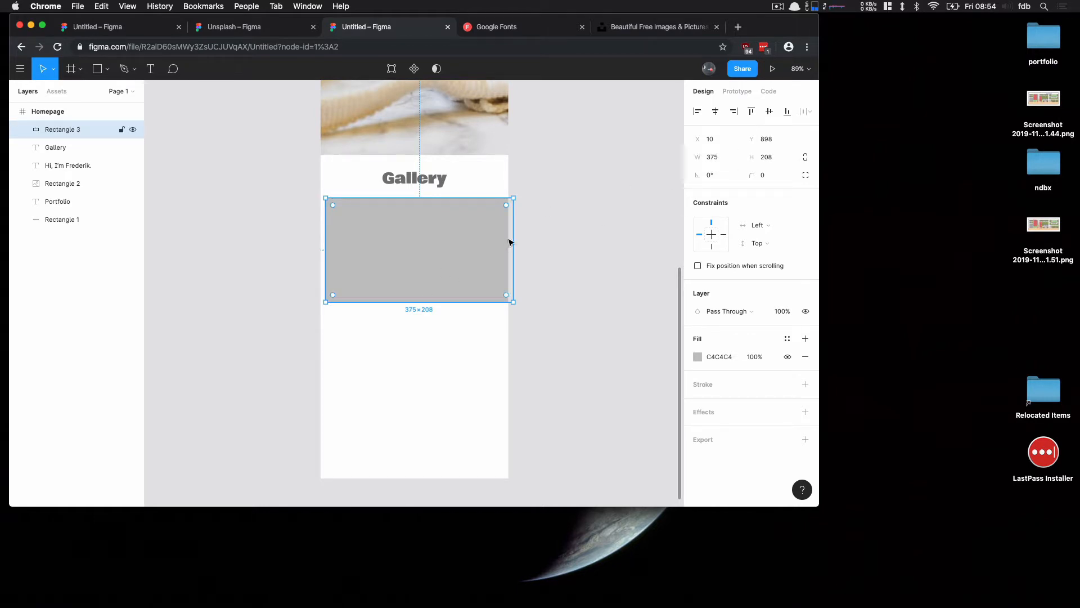
click(724, 158)
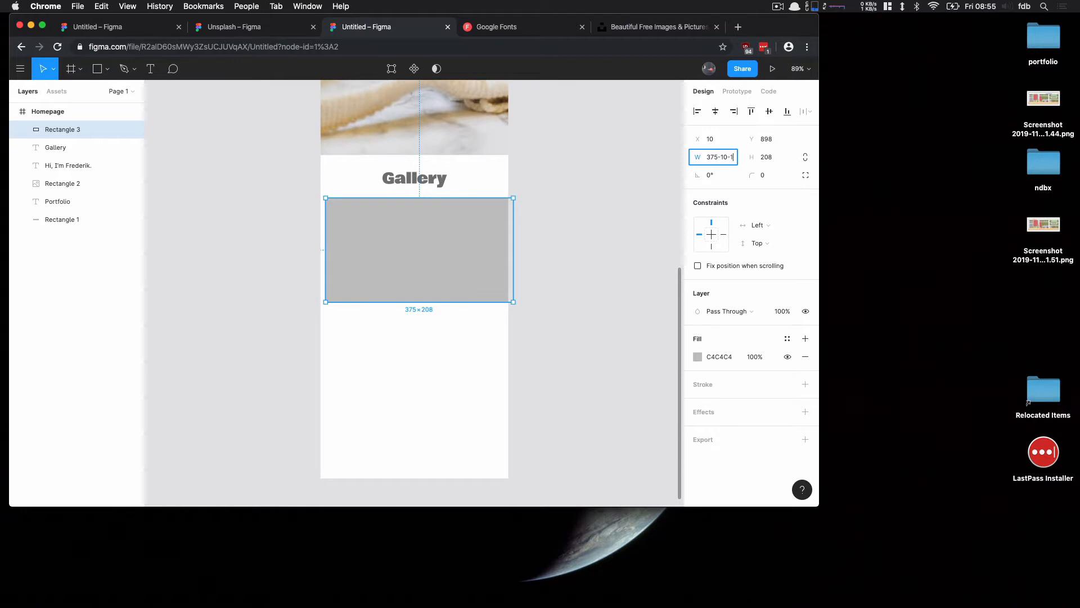
text(-10-10)
key(Return)
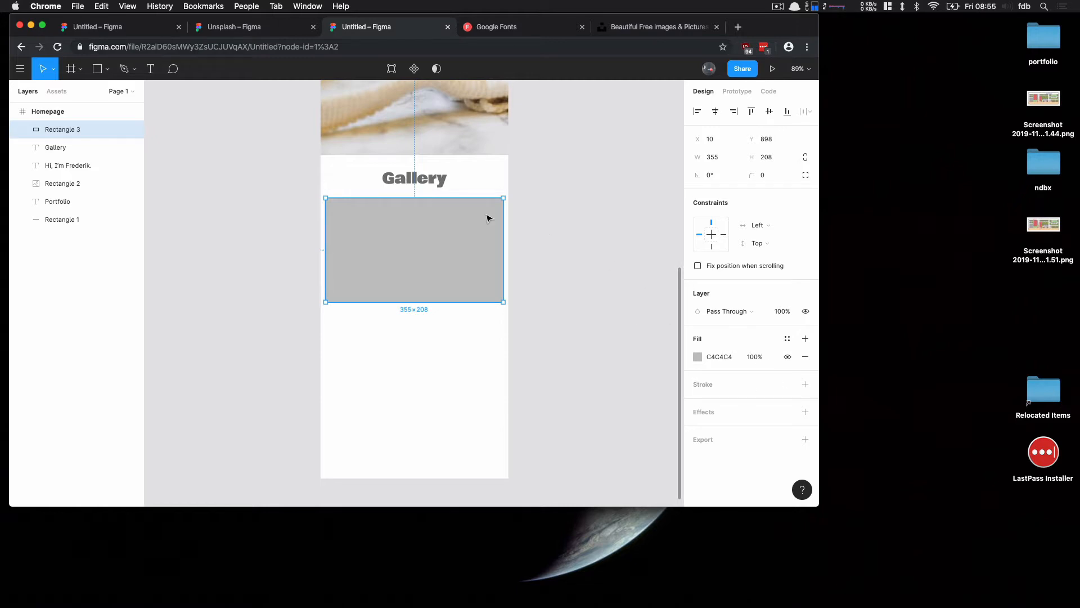
click(765, 158)
text(200)
key(Return)
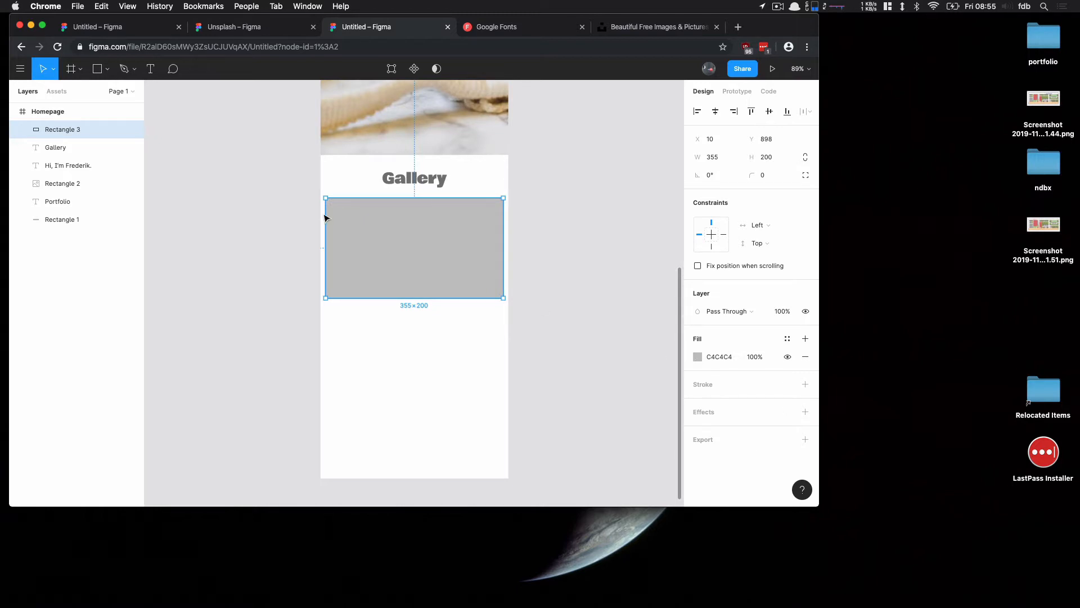
Fill the rectangle with a random nature photo using the Unsplash plugin
click(27, 69)
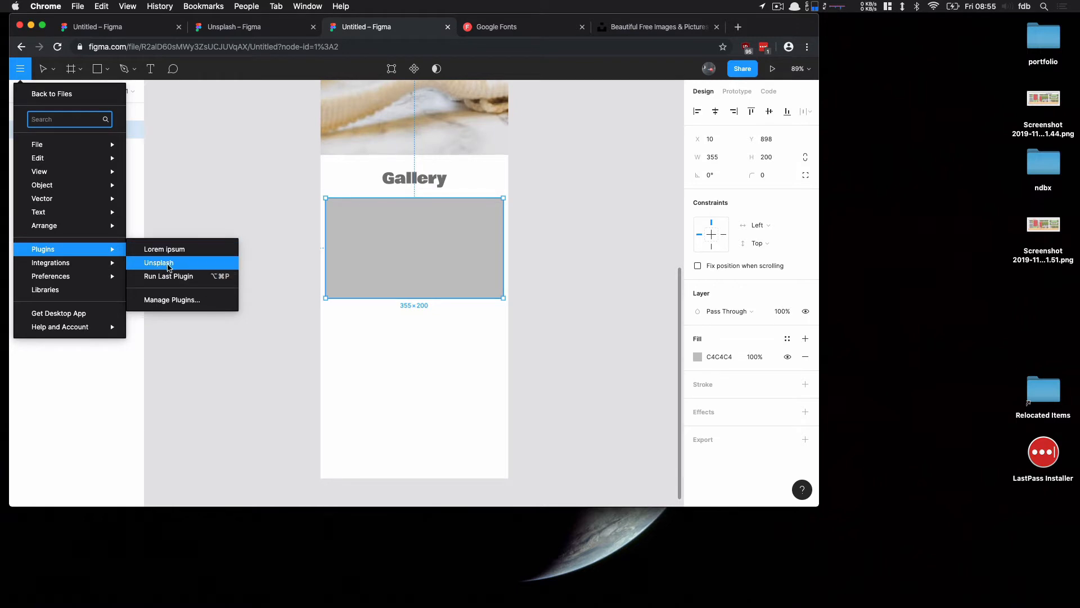
click(168, 264)
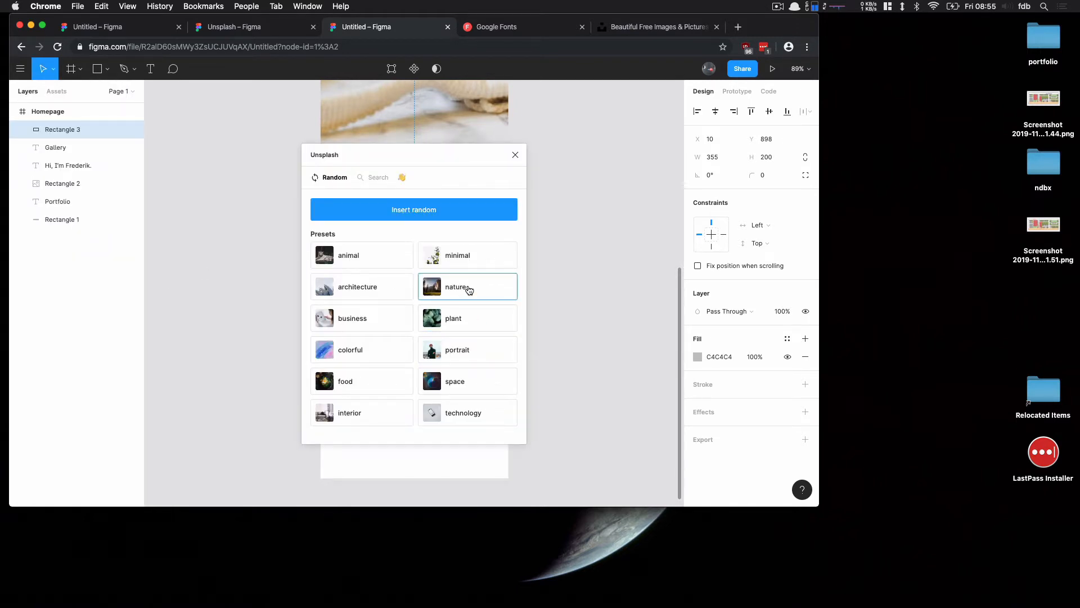
click(471, 289)
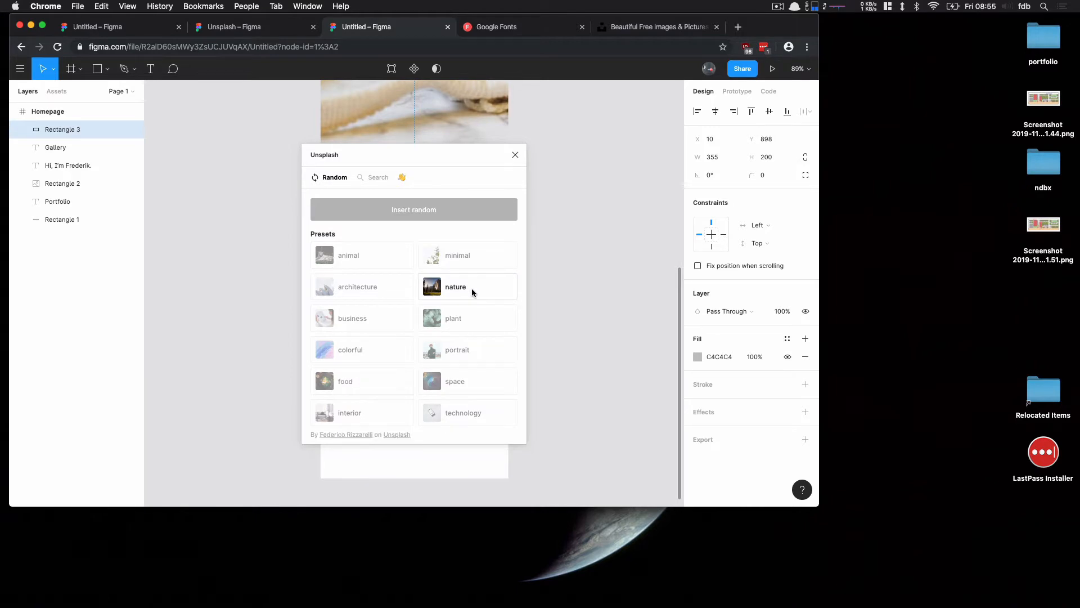
click(515, 155)
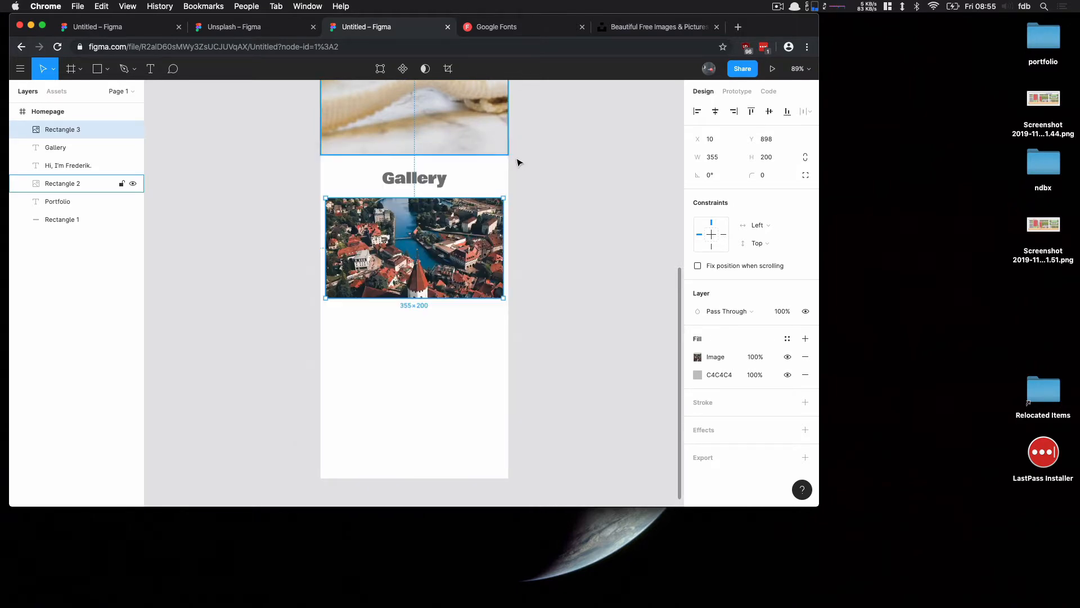
Replace the rectangle's image with a random colorful photo using the Unsplash plugin
click(22, 69)
mouse_move(78, 252)
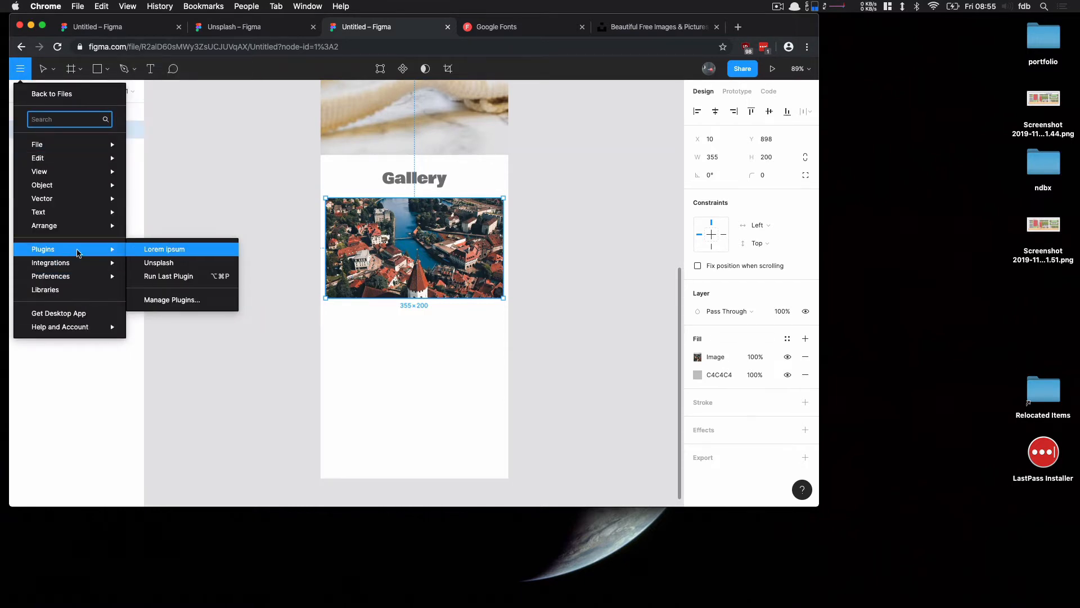
click(169, 262)
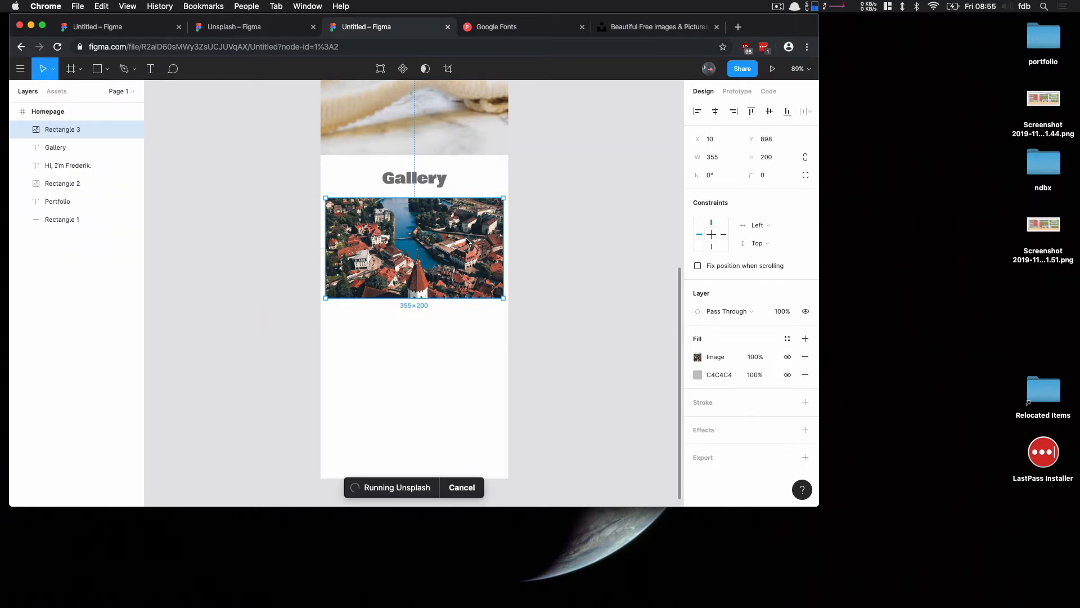
click(354, 351)
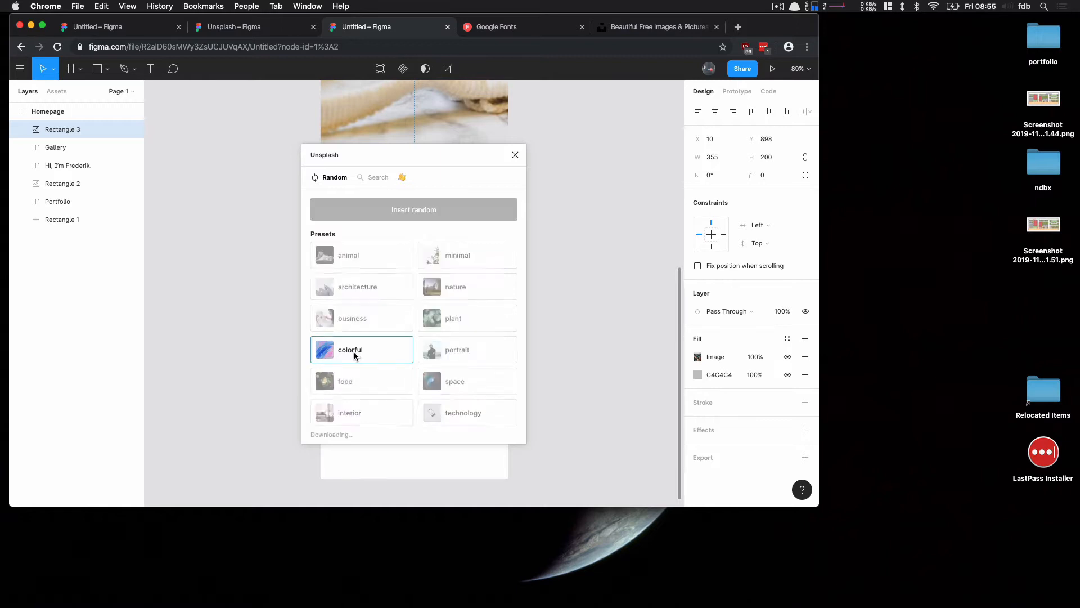
click(515, 155)
click(527, 227)
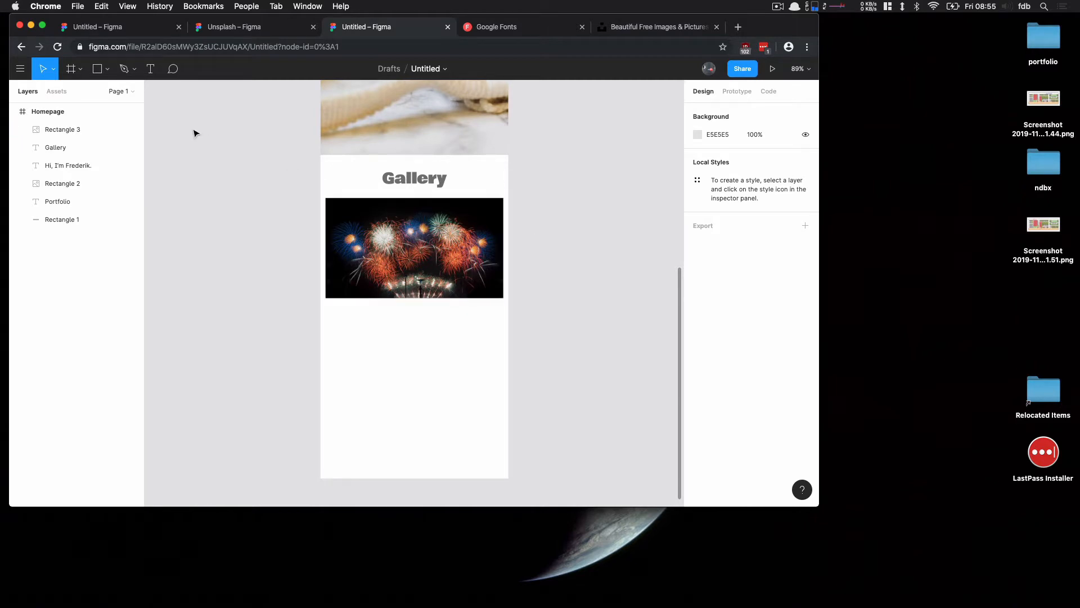
Add a "Fireworks" caption text just below the left edge of the image
key(t)
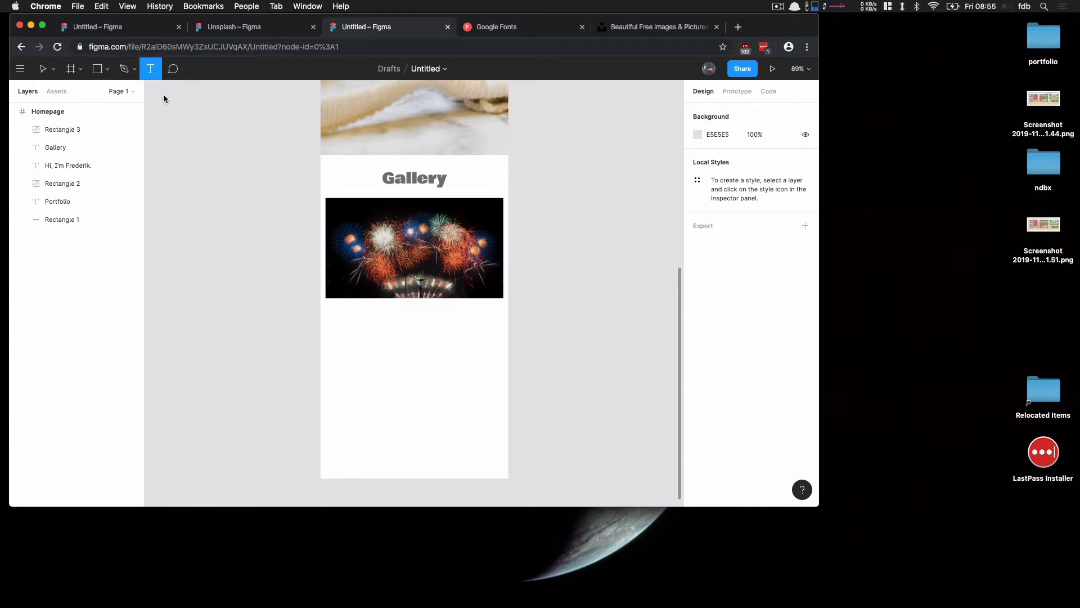
click(382, 304)
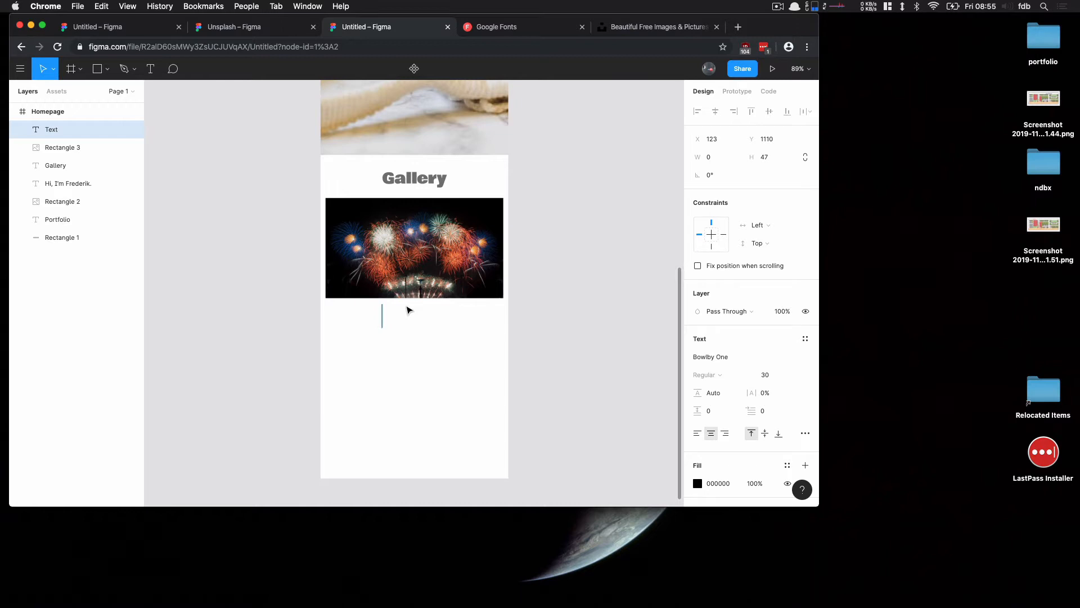
text(Firework)
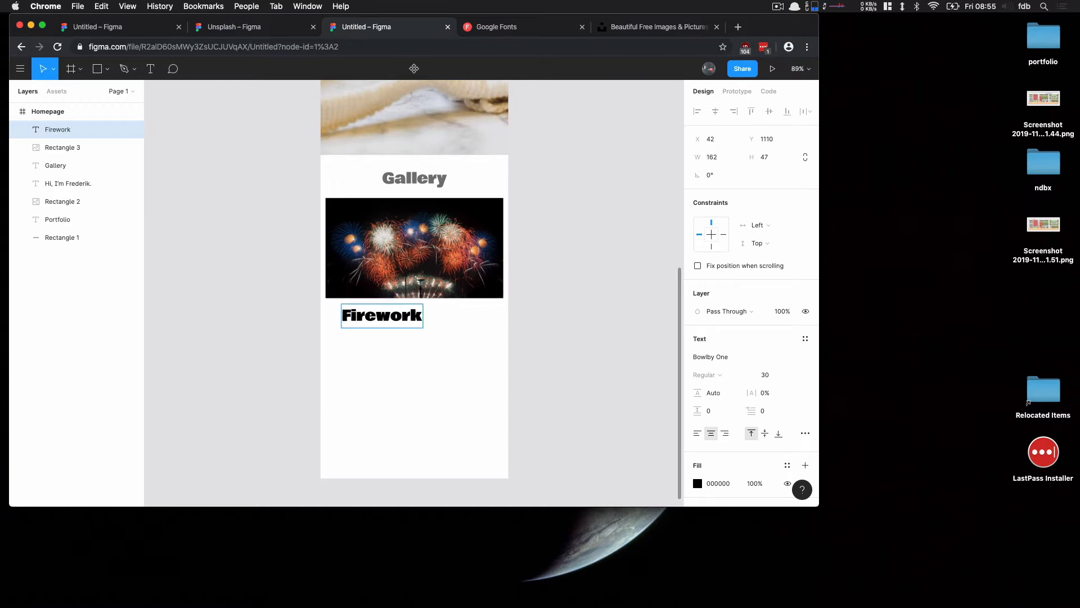
text(s)
key(Escape)
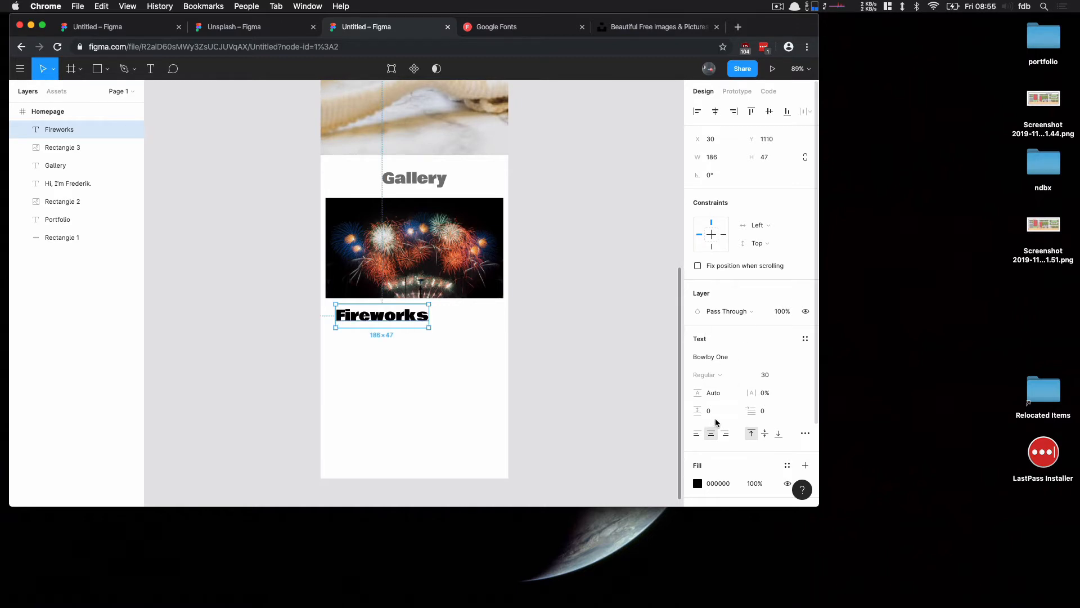
Set the caption's font to Roboto Regular at size 12
click(798, 356)
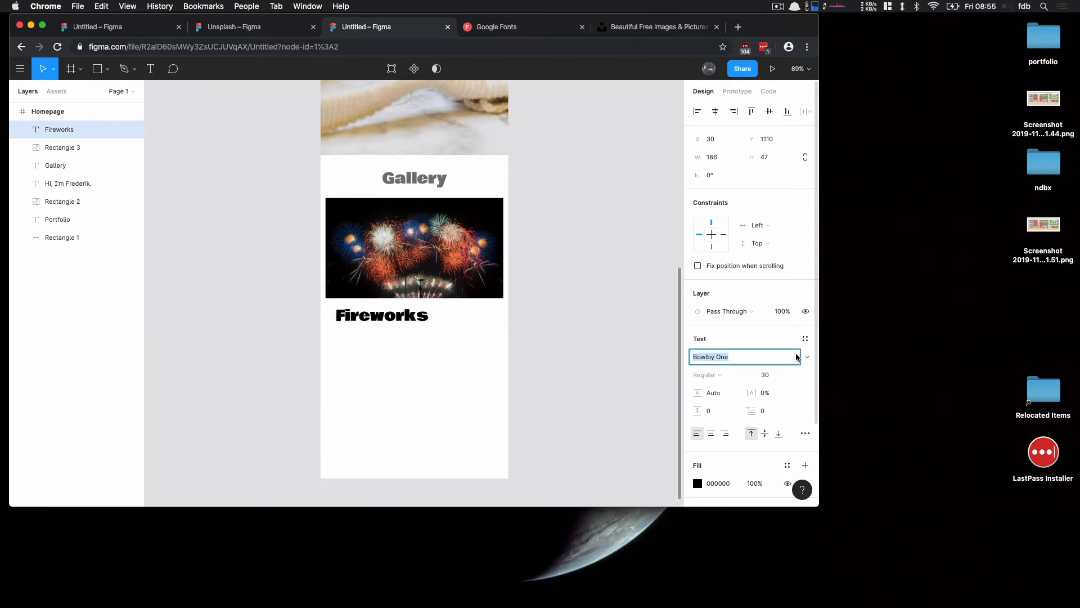
text(Roboto)
key(Return)
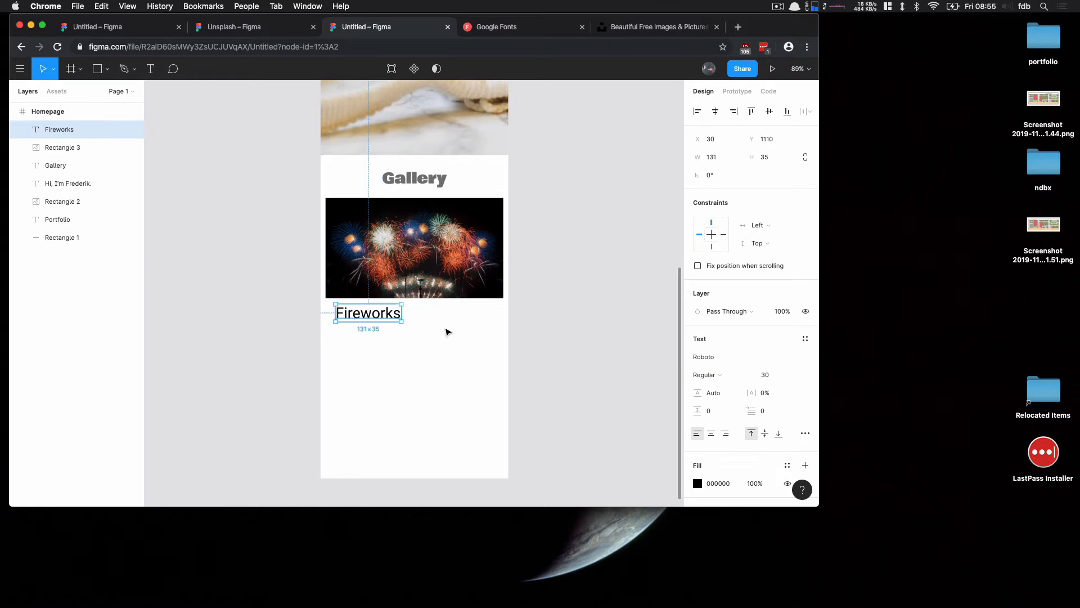
click(767, 375)
text(12)
key(Return)
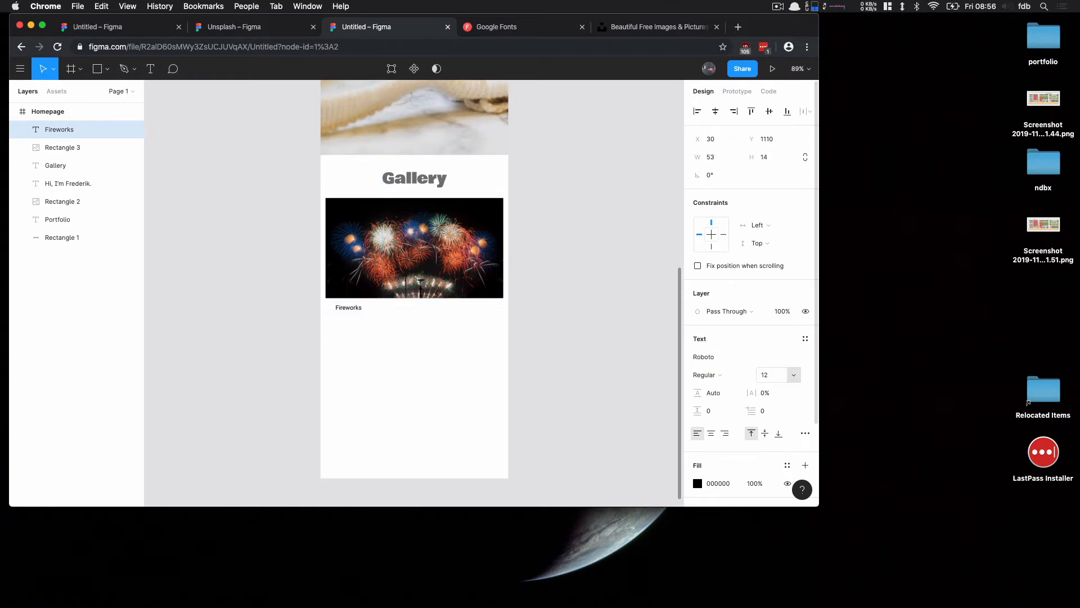
Duplicate the caption toward the image's right edge and change the copy's text to 2018
drag(351, 310, 491, 307)
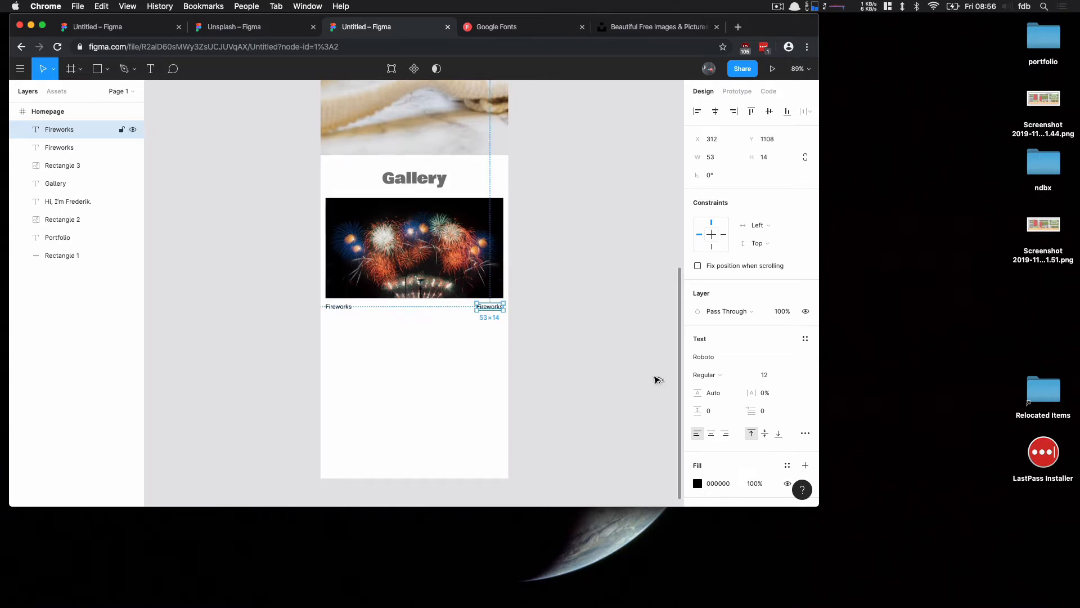
double_click(488, 306)
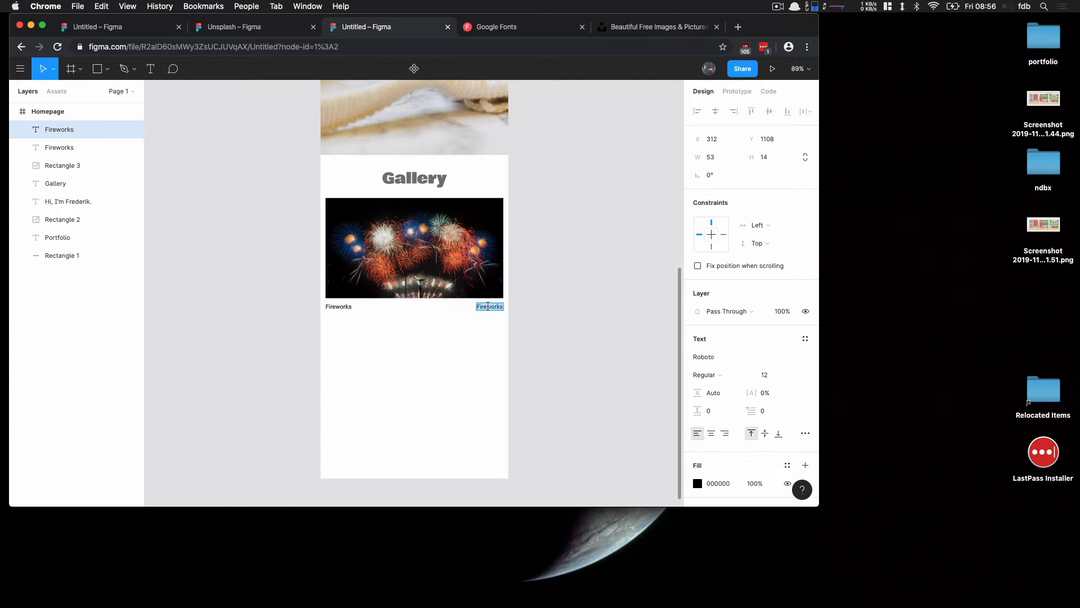
text(2018)
key(Escape)
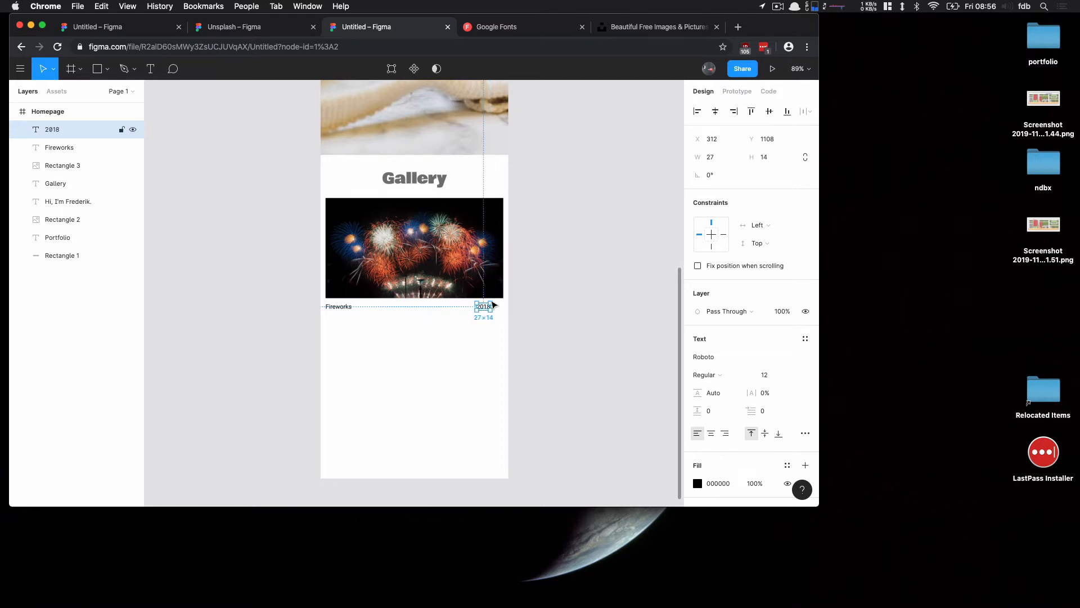
Right-align the 2018 label and move it flush with the image's right edge
click(725, 434)
drag(483, 309, 497, 309)
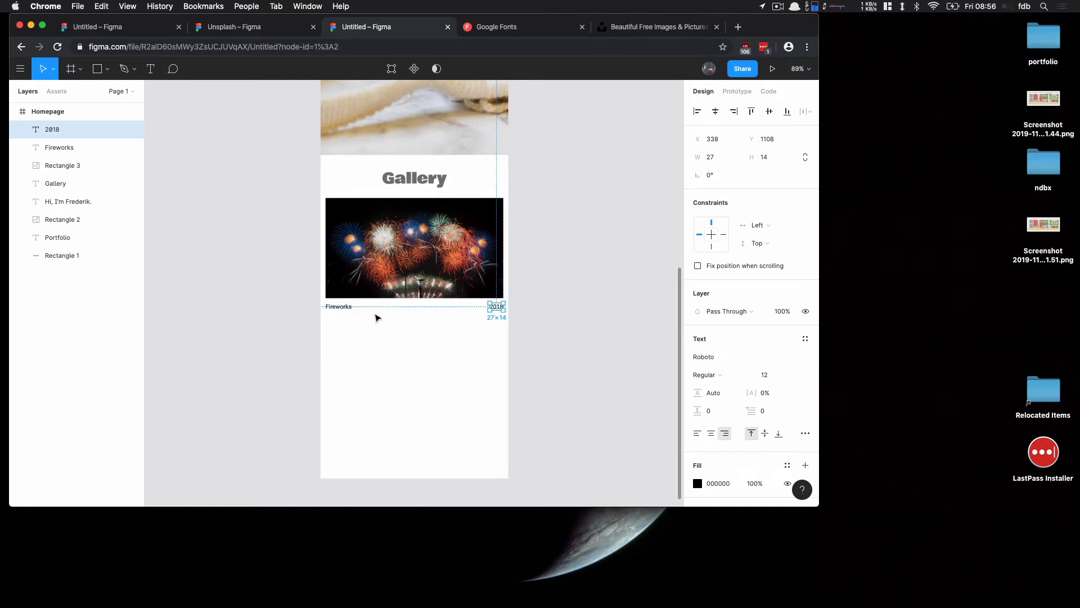
click(582, 322)
Select both captions and set their fill colour to 626060
click(344, 307)
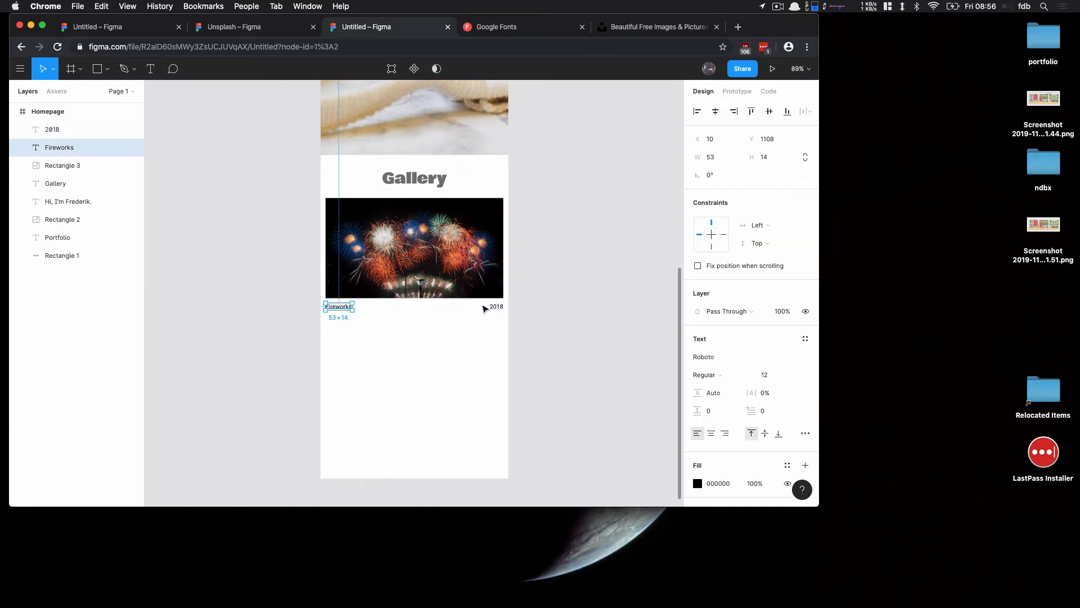
shift+click(498, 308)
scroll(713, 442, down, 2)
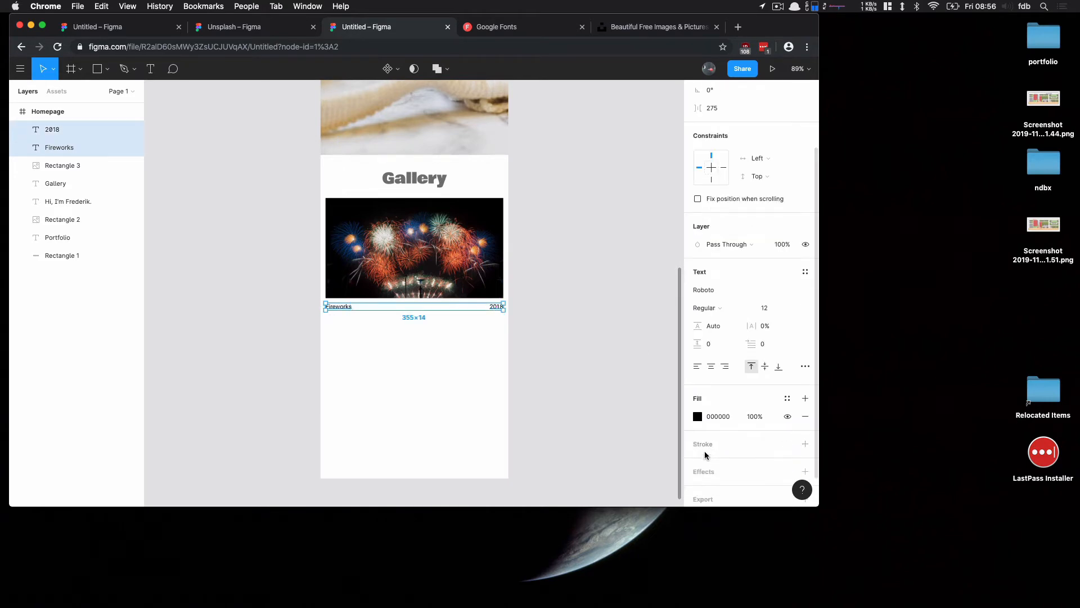
click(698, 416)
drag(609, 306, 555, 306)
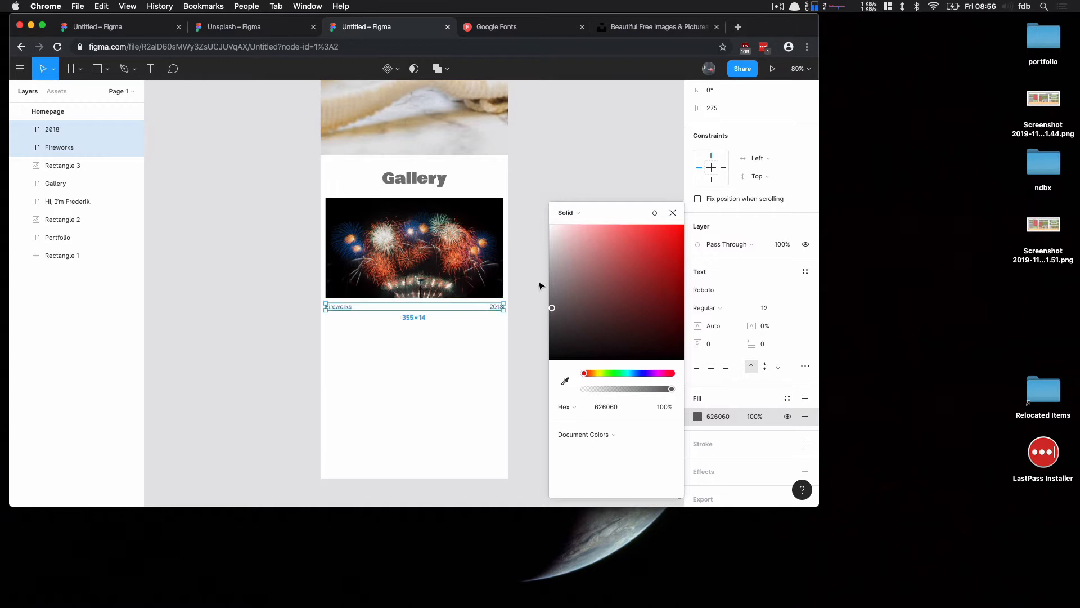
click(540, 284)
Duplicate the image with its two captions as a second gallery item below the first
drag(245, 218, 559, 343)
drag(388, 239, 409, 354)
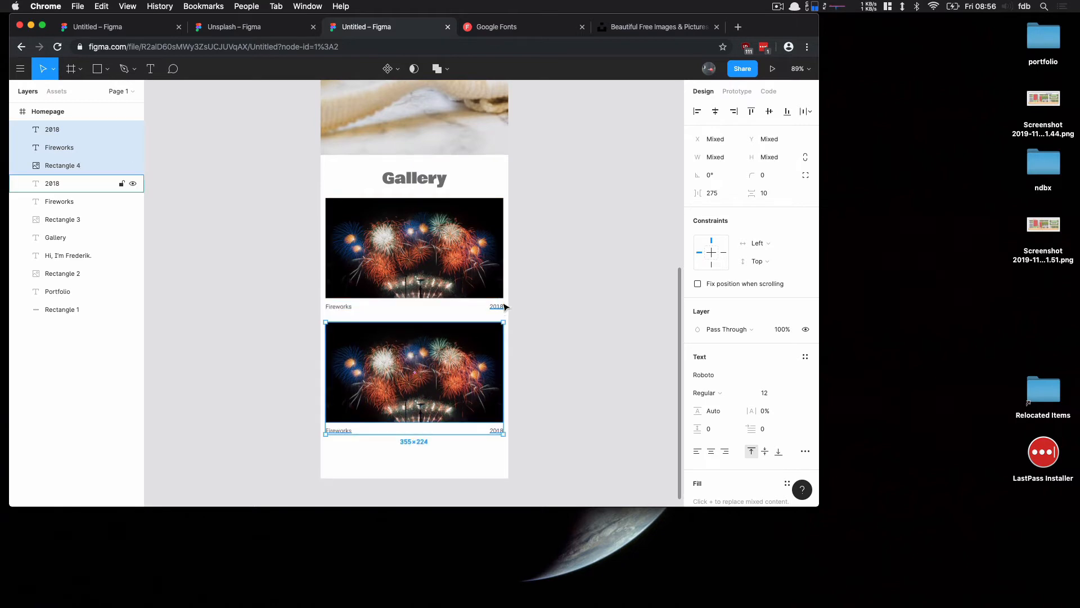
Fill the second gallery image with a random colorful photo using the Unsplash plugin
click(243, 263)
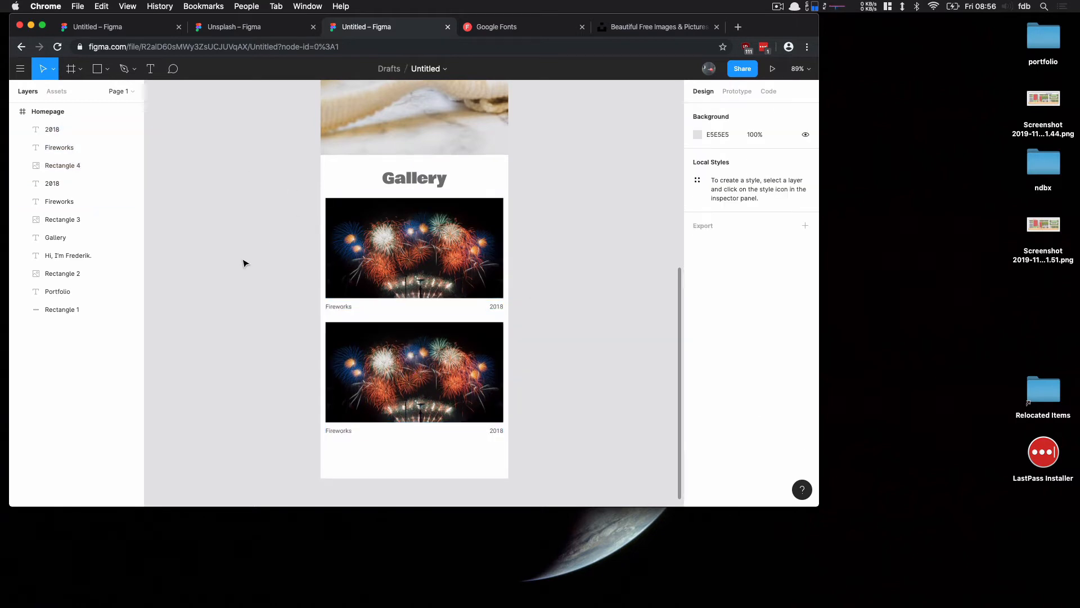
click(422, 370)
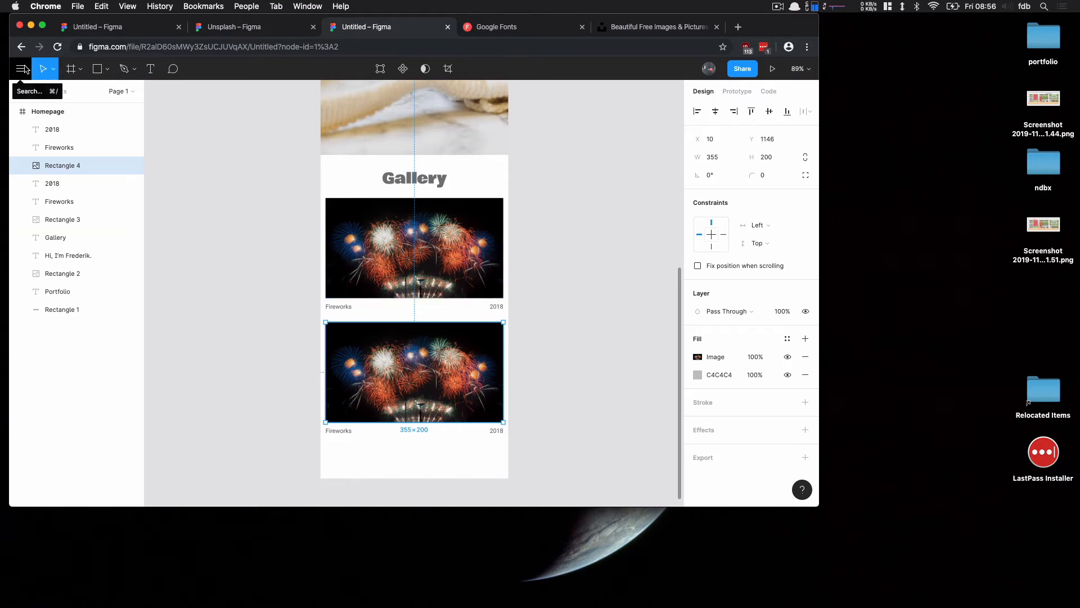
click(20, 68)
mouse_move(66, 256)
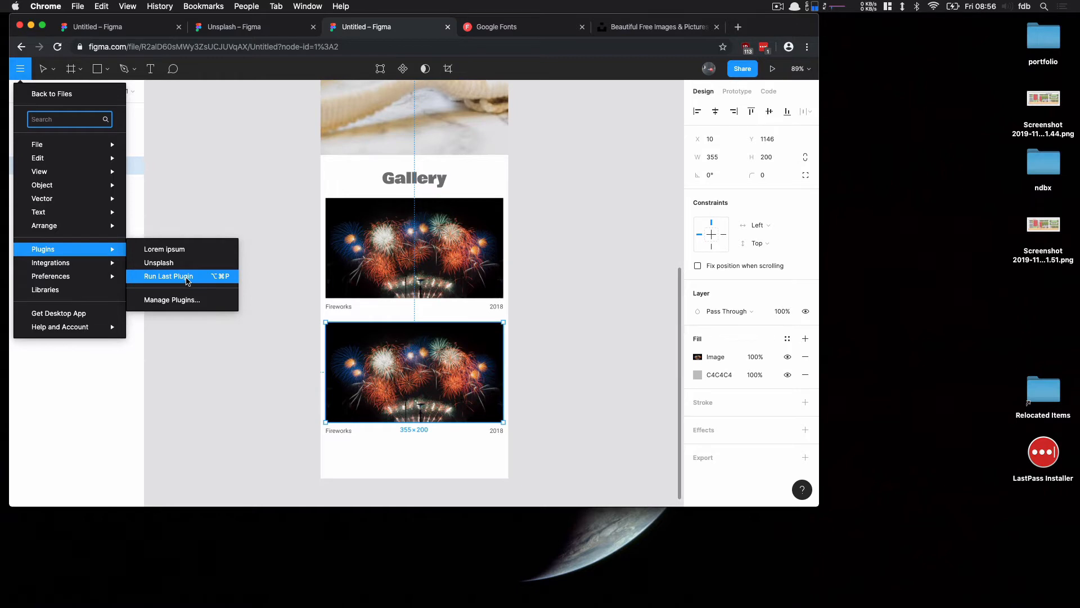
click(228, 277)
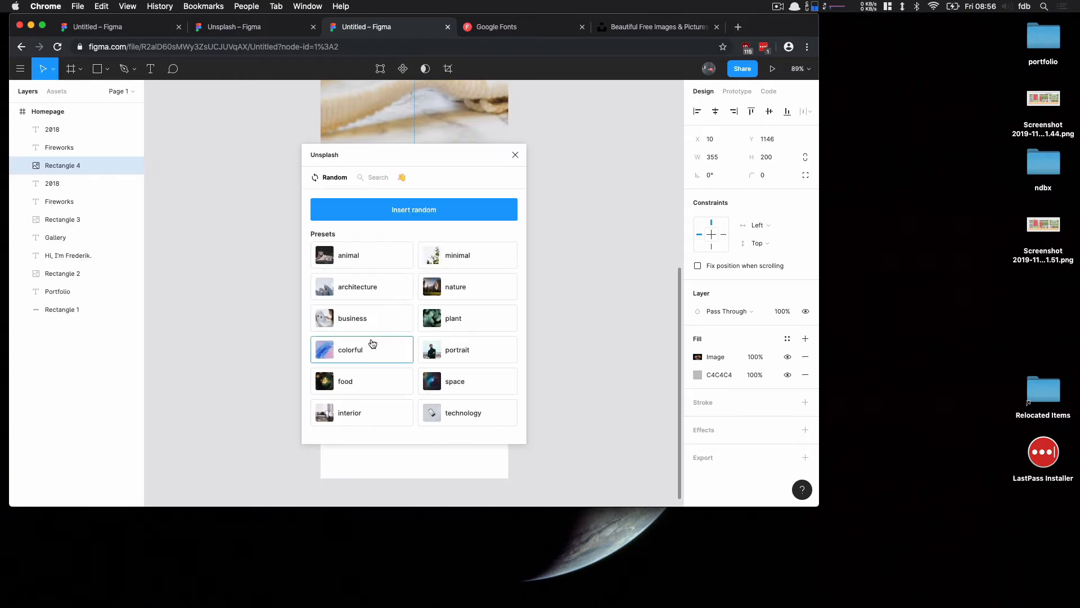
click(371, 342)
click(516, 158)
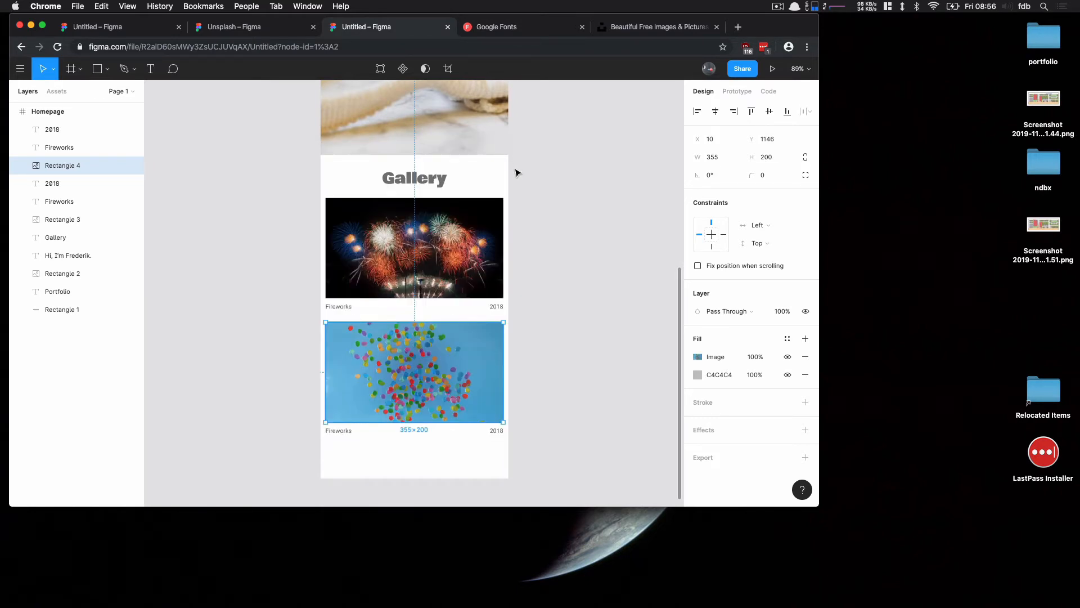
Change the second image's caption text to Balloons
double_click(347, 431)
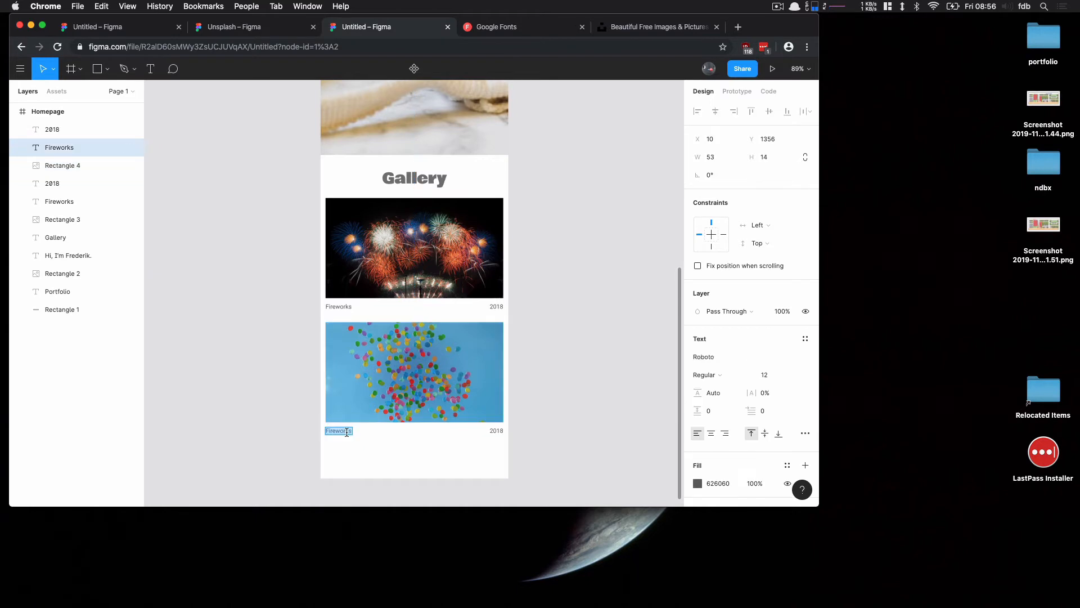
text(Balloons)
key(Escape)
click(606, 340)
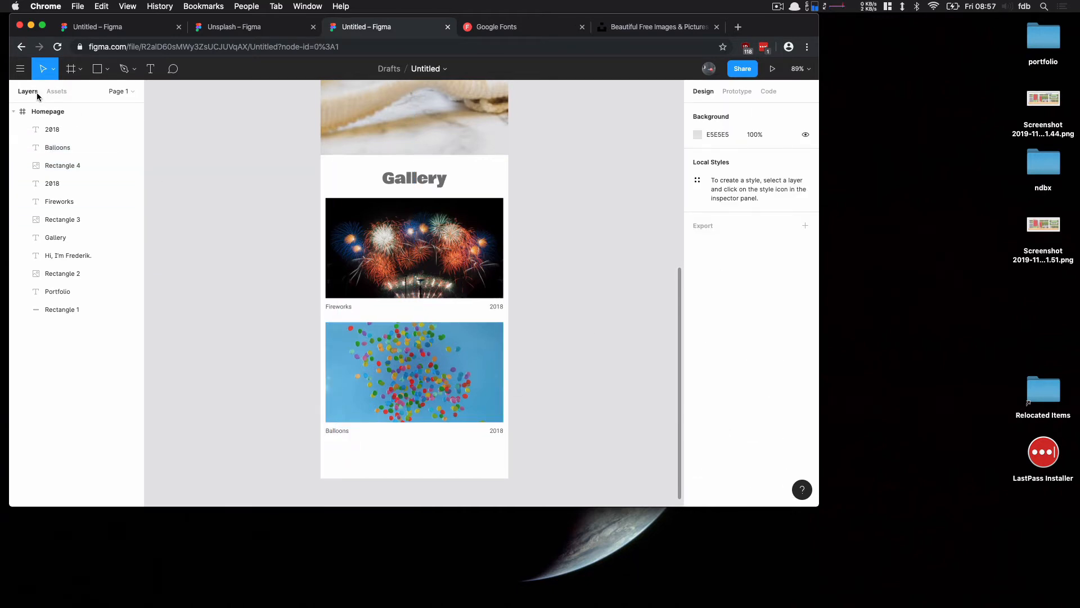
Extend the Homepage frame's height downward to leave space below the gallery
click(48, 112)
drag(437, 478, 426, 431)
click(231, 251)
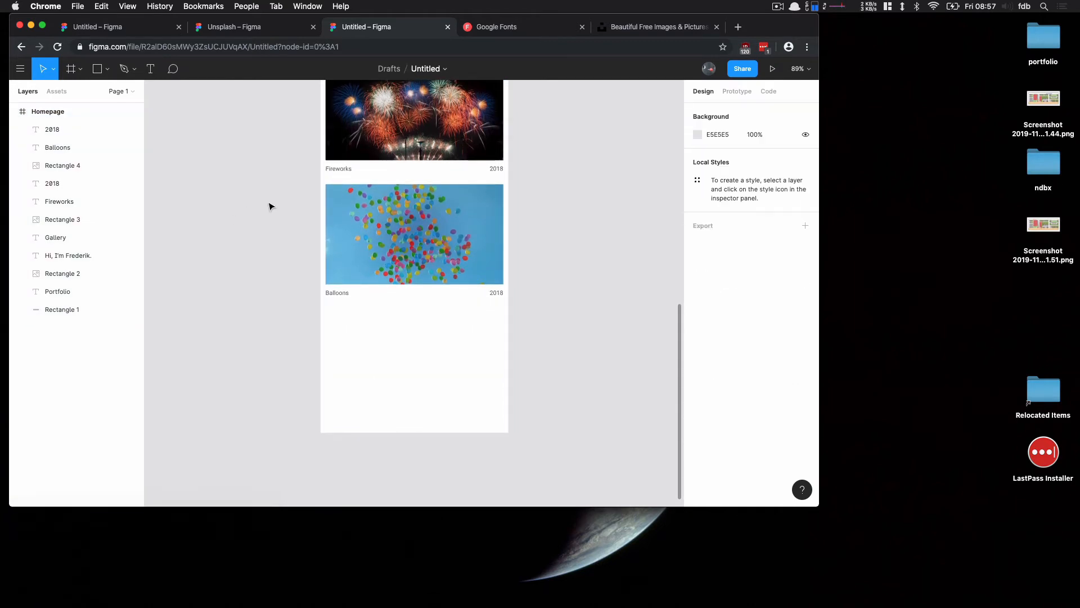
Draw a footer rectangle below the gallery and set its height to 150
click(97, 69)
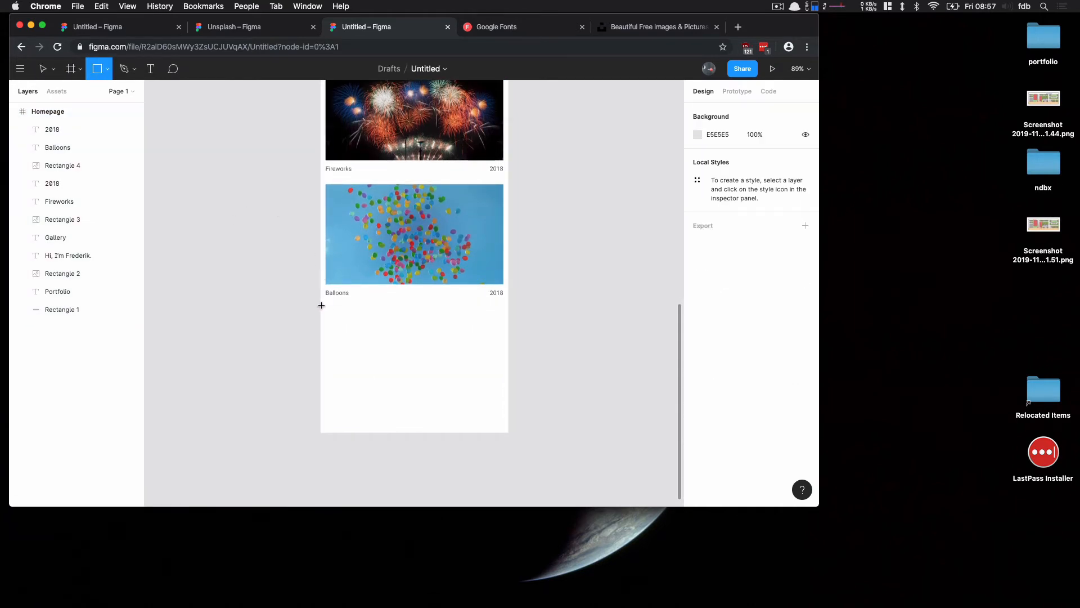
mouse_move(321, 304)
mouse_down()
mouse_move(519, 355)
mouse_move(511, 373)
mouse_up()
click(769, 157)
text(150)
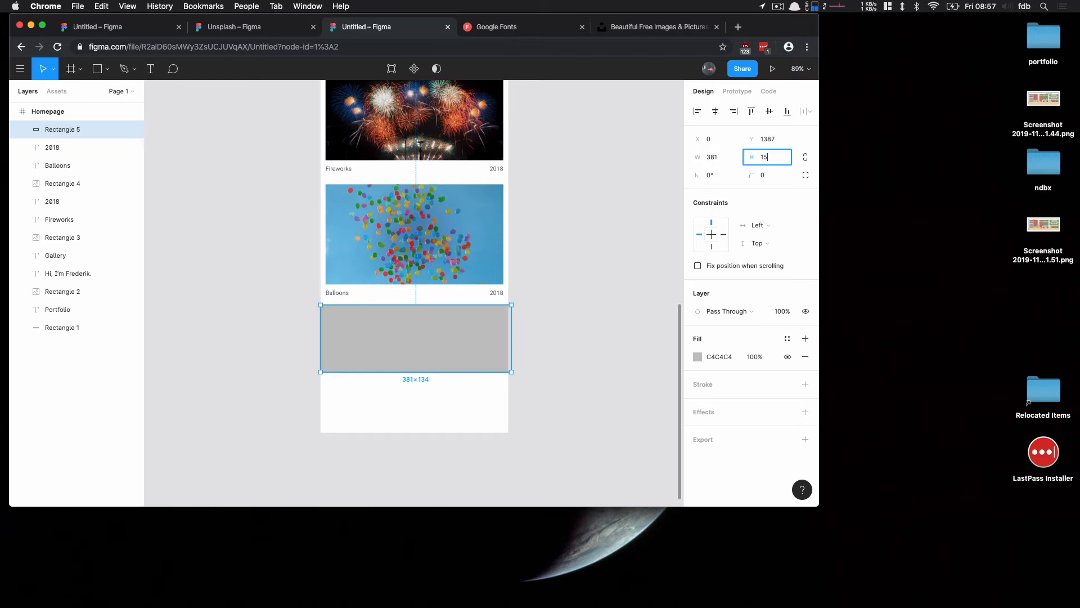
key(Return)
click(542, 335)
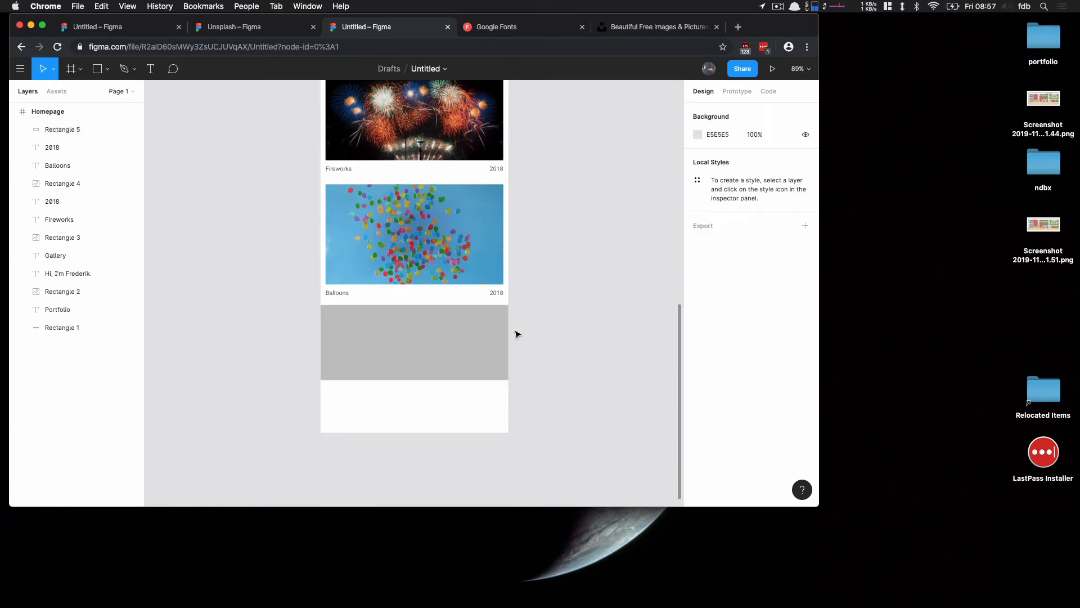
Resize the footer rectangle's width to 375 so it spans the frame
click(495, 333)
drag(512, 336, 507, 335)
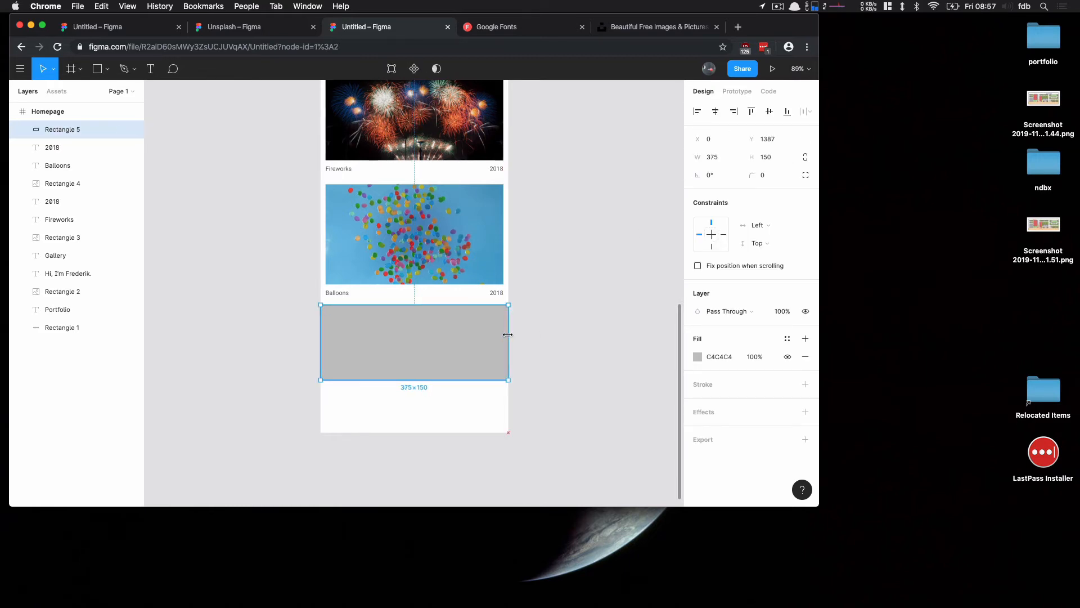
click(528, 328)
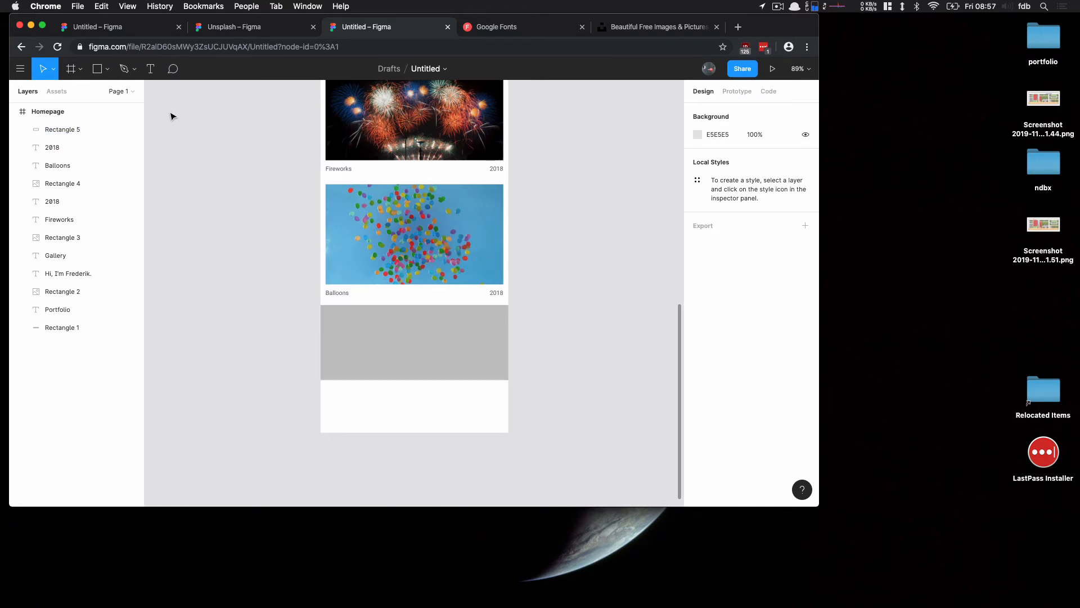
Add a footer text reading Copyright 2019 followed by the author's name, placed at the footer's top-left
click(149, 69)
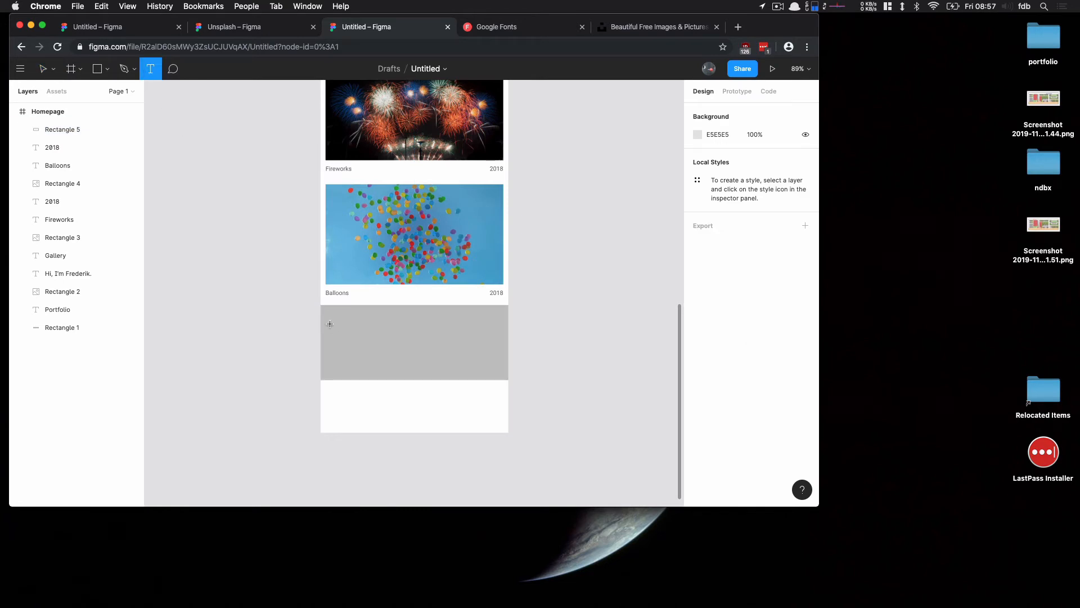
click(423, 349)
text(C)
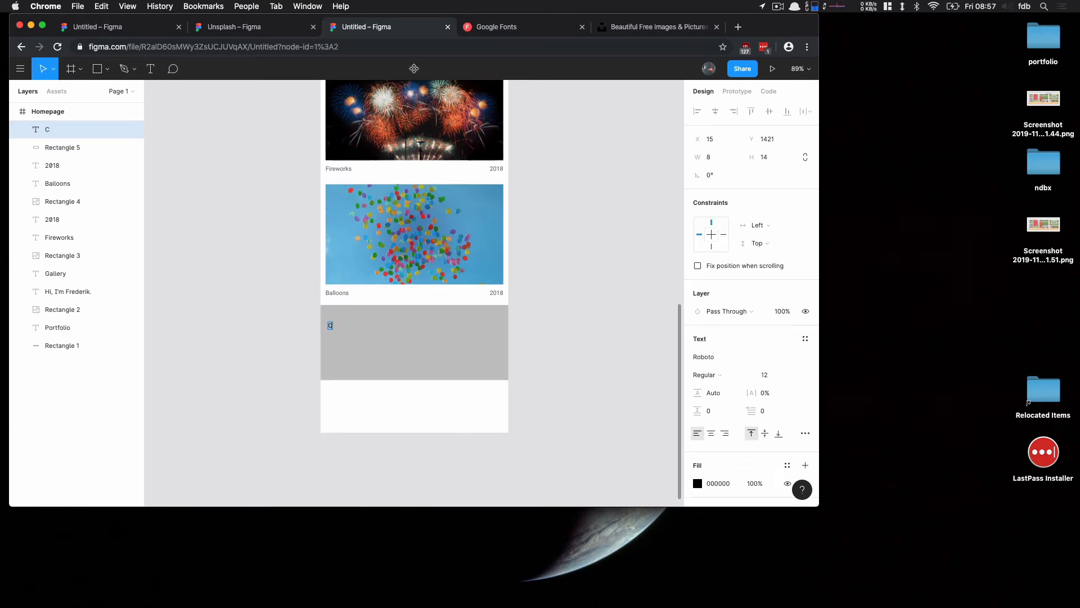
text(opyright 2019 Frederik De Bleser)
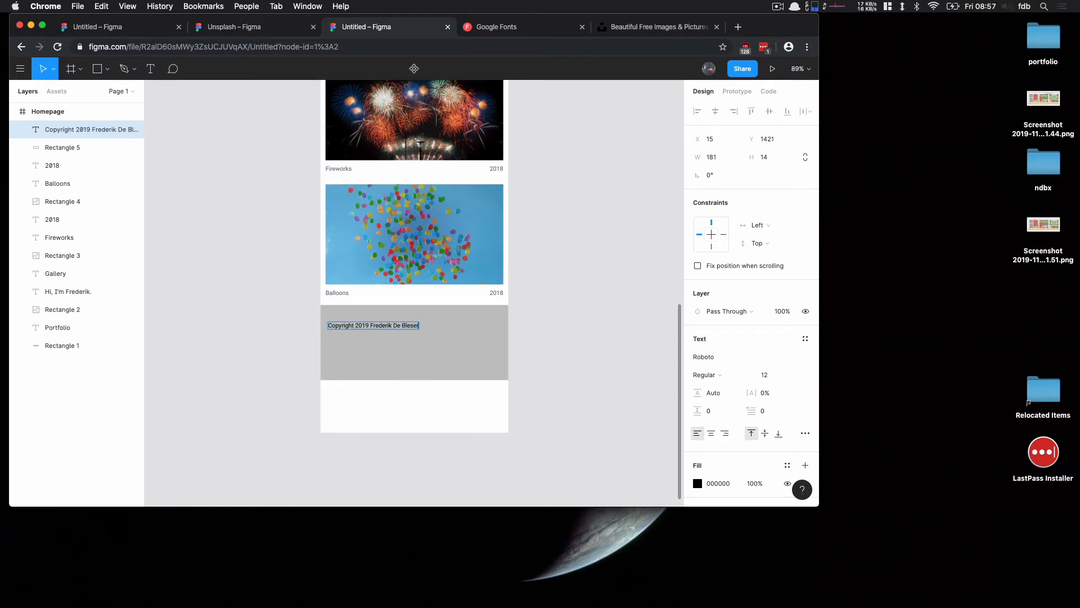
key(Escape)
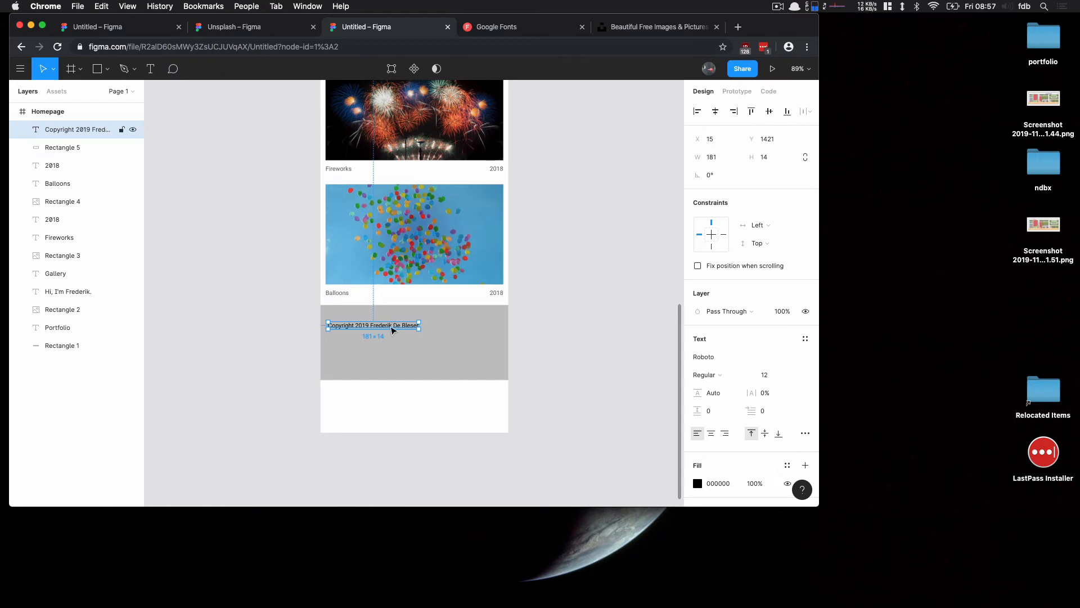
drag(393, 330, 394, 327)
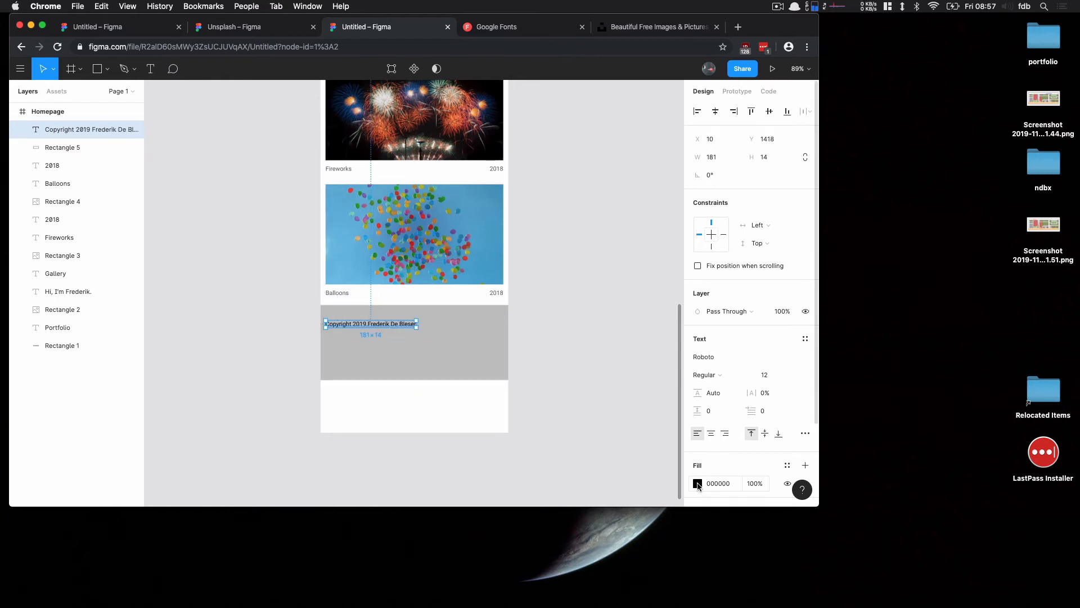
Set the copyright text's fill colour to white
click(698, 483)
mouse_move(580, 315)
mouse_down()
mouse_move(545, 255)
mouse_move(543, 225)
mouse_move(595, 307)
mouse_up()
click(480, 349)
Fill the footer rectangle with dark purple 46406A
click(698, 357)
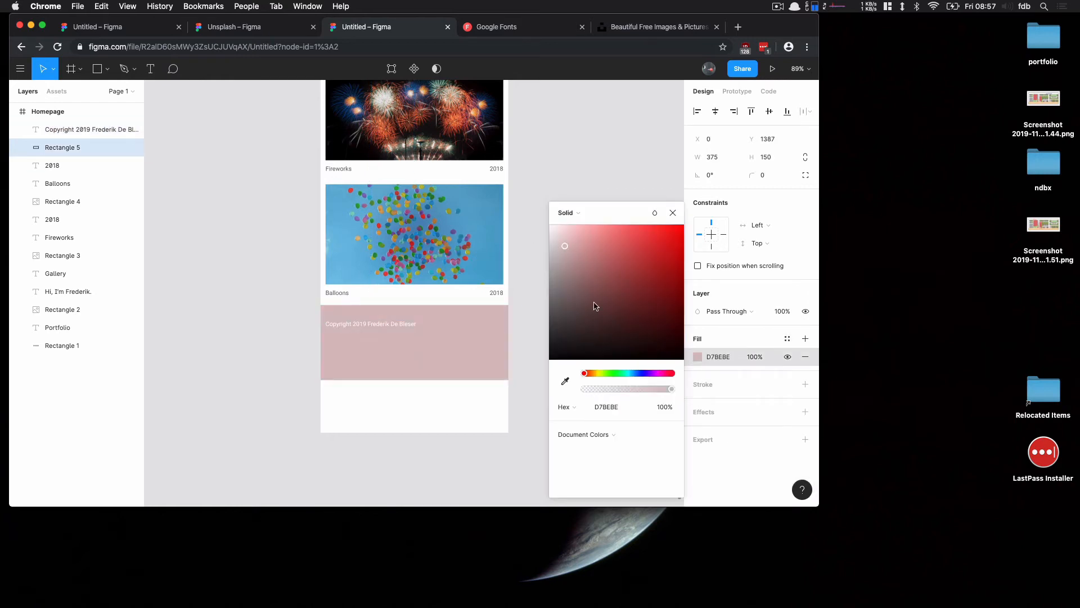
click(644, 373)
click(602, 305)
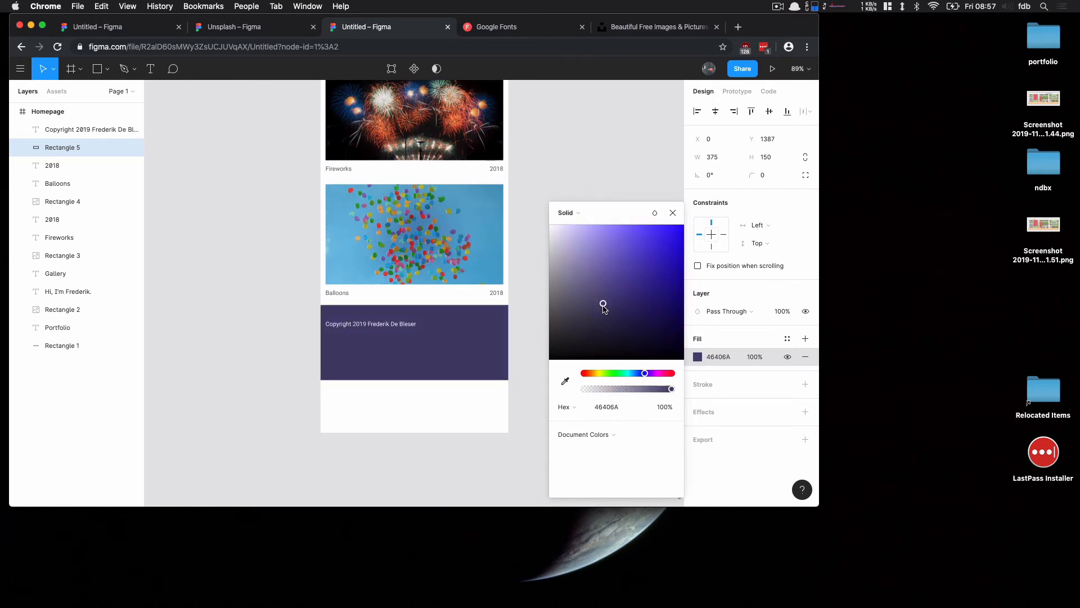
click(550, 110)
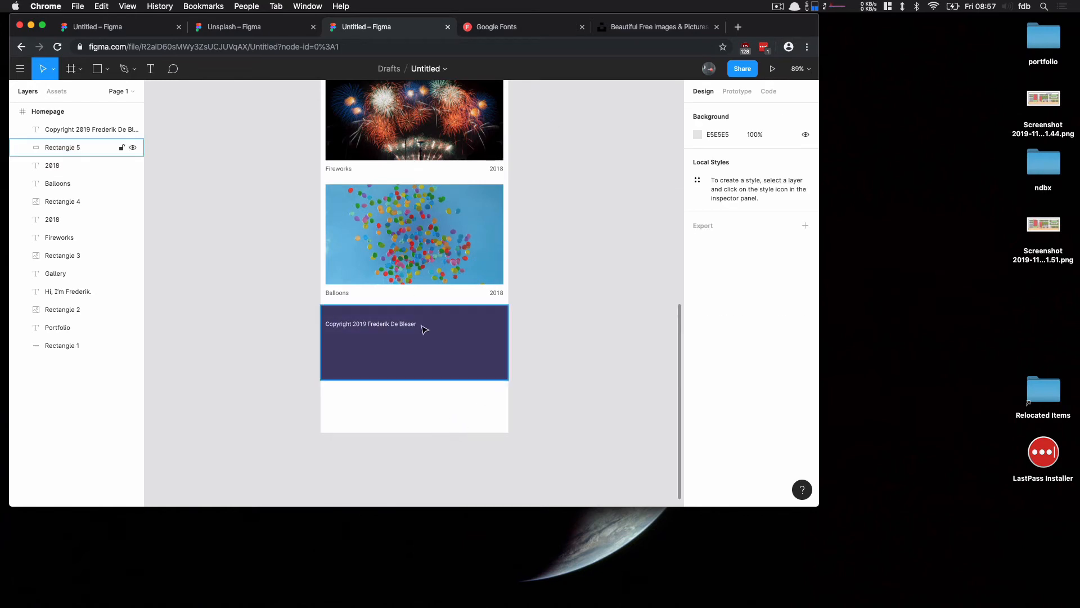
click(448, 328)
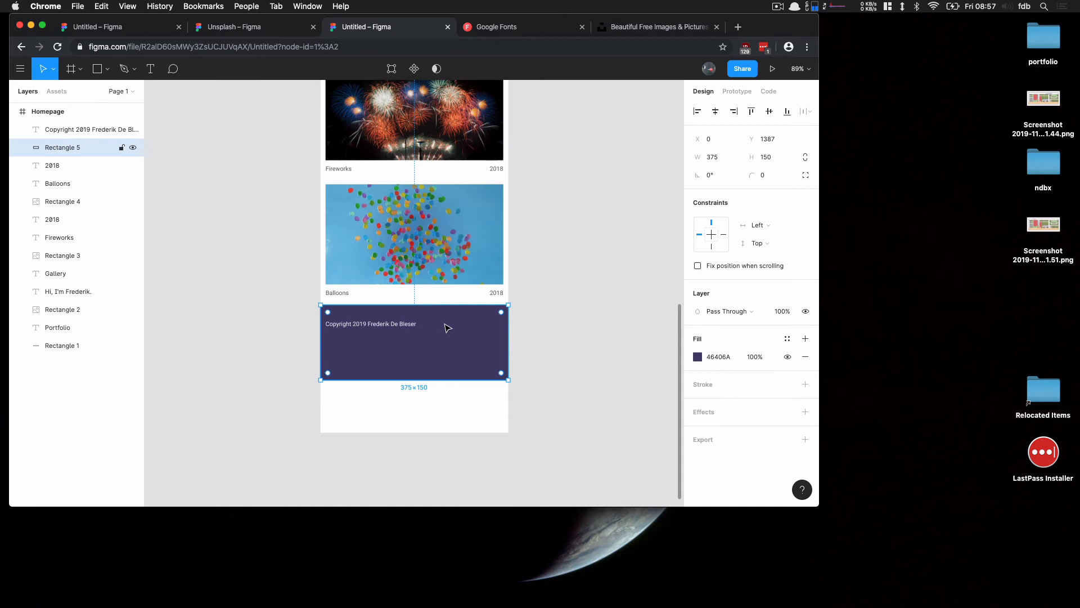
click(592, 305)
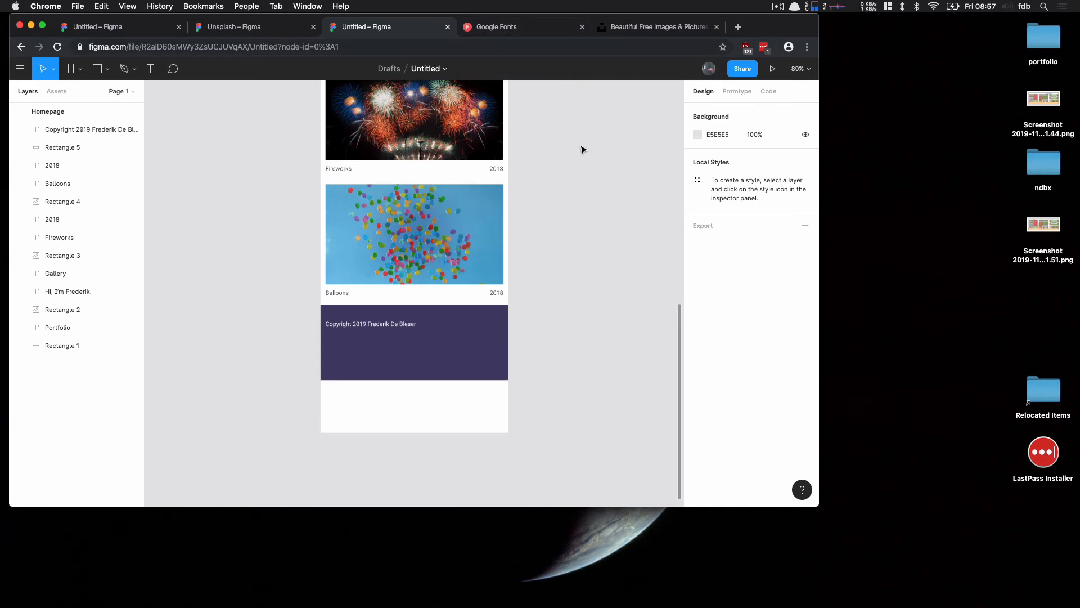
In a new browser tab, find the Instagram icon on Font Awesome and copy its Unicode glyph
key(super+t)
text(font awes)
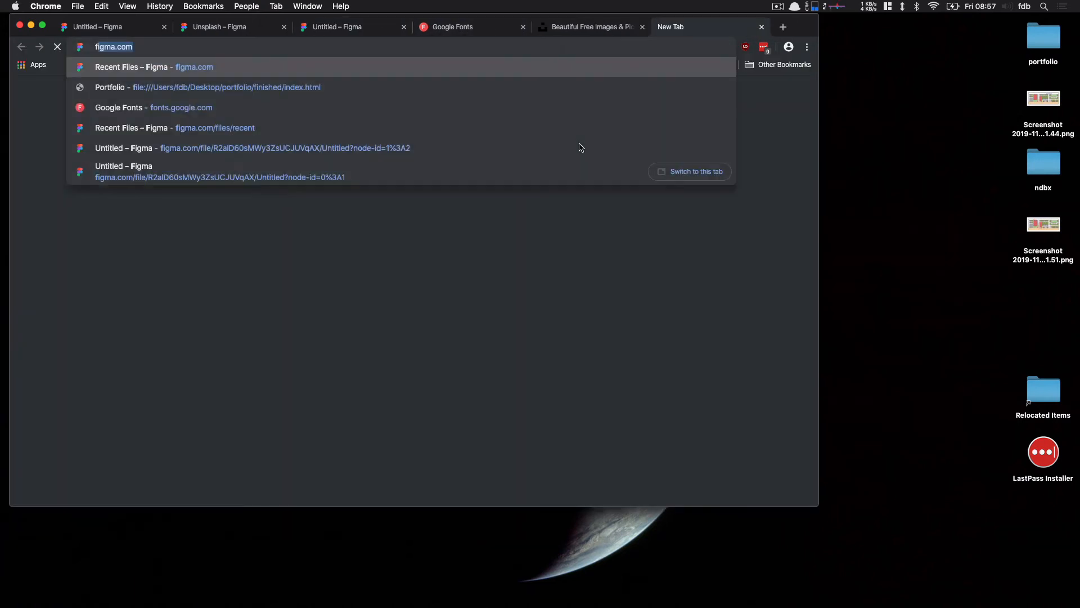
text(ome)
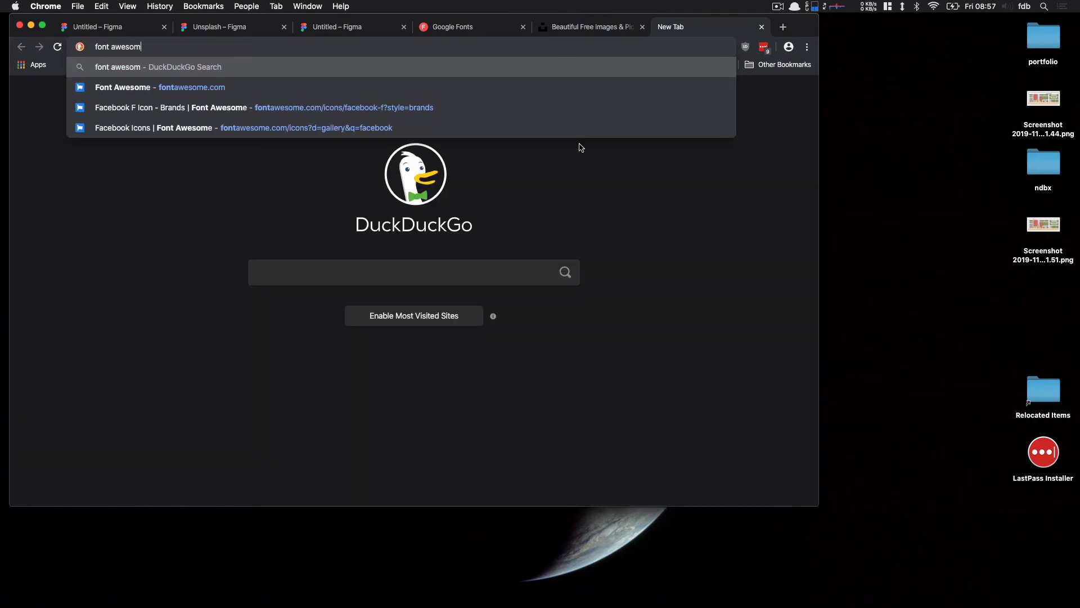
key(Return)
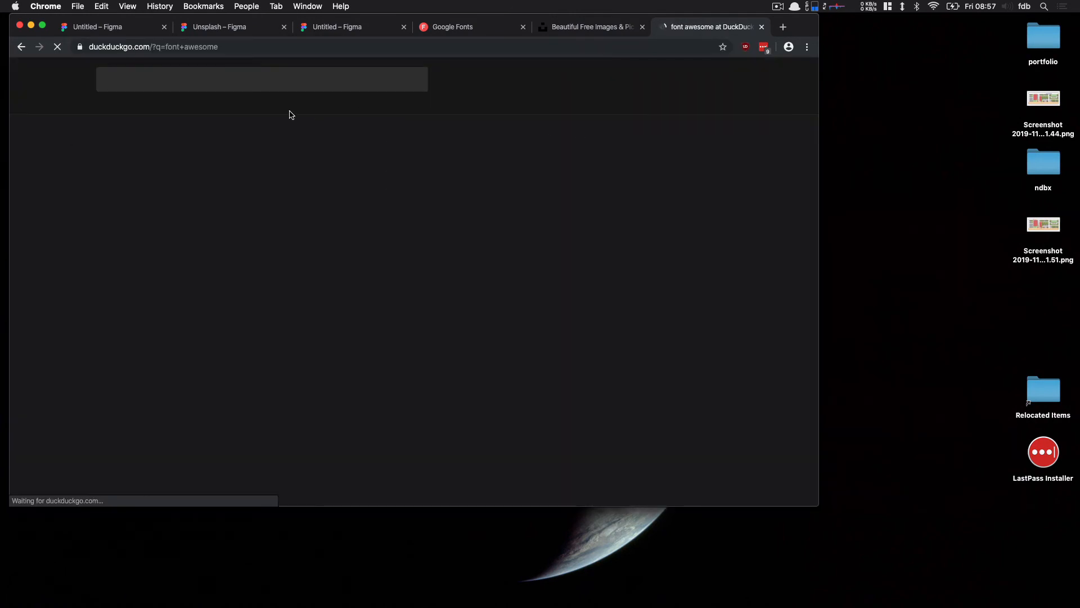
click(164, 159)
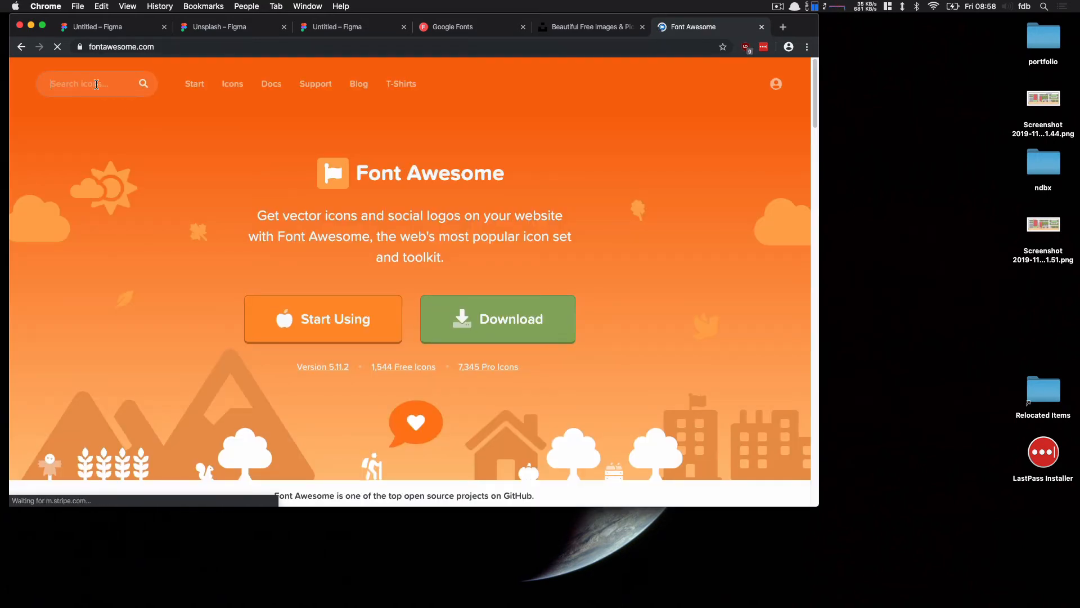
text(instagram)
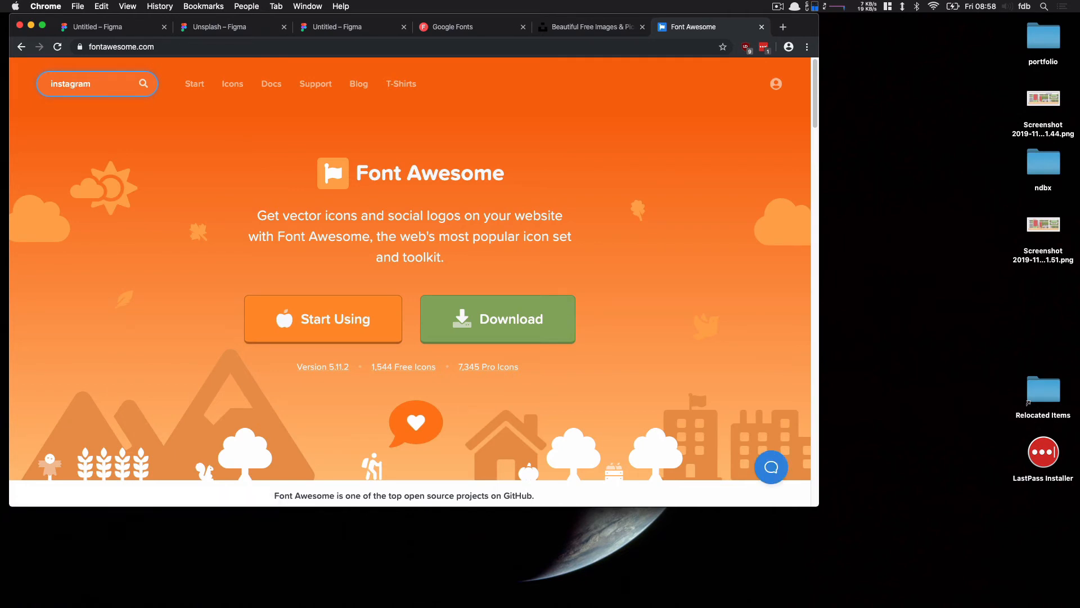
key(Return)
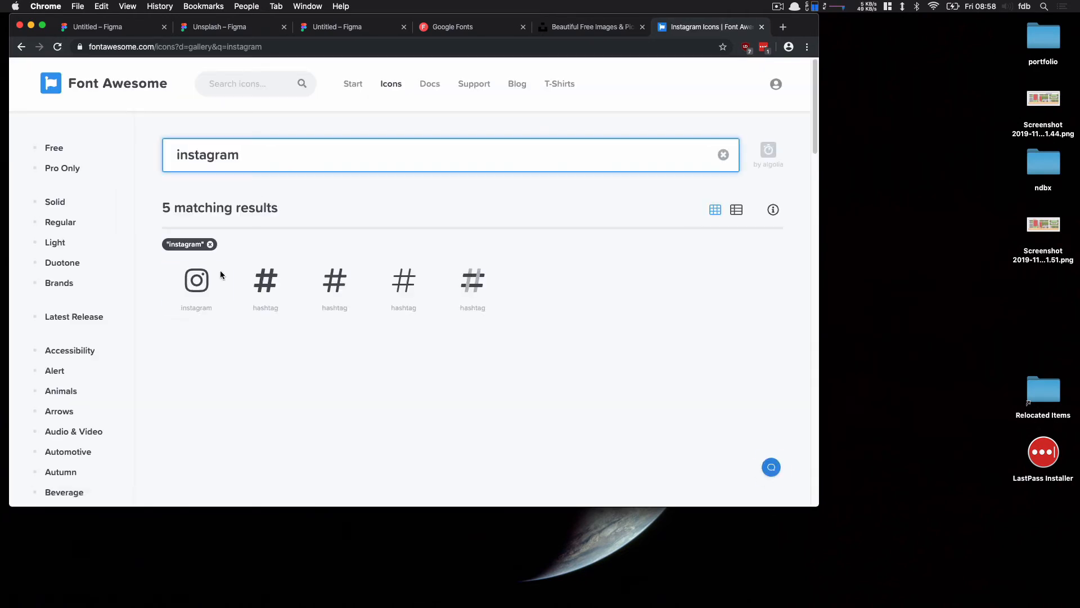
click(205, 281)
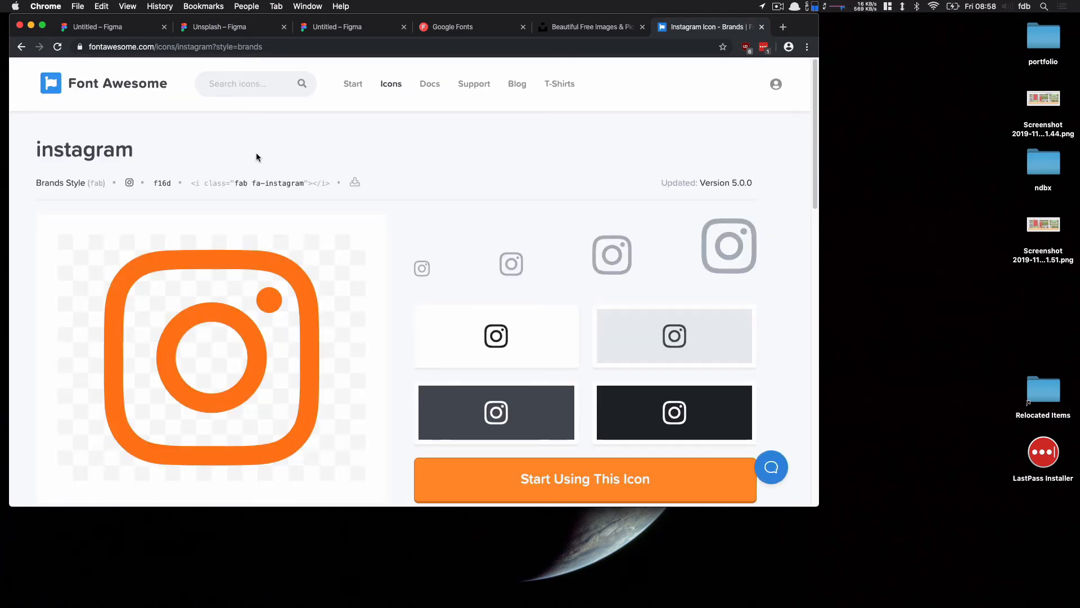
click(132, 185)
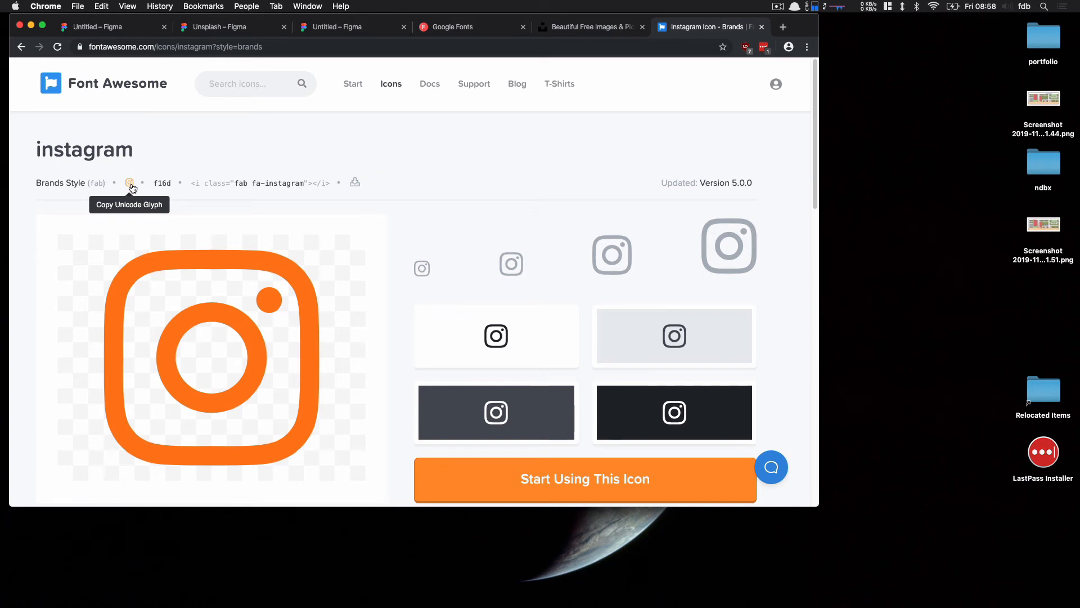
Paste the Instagram glyph into the Figma design and move it into the footer's right side
click(588, 26)
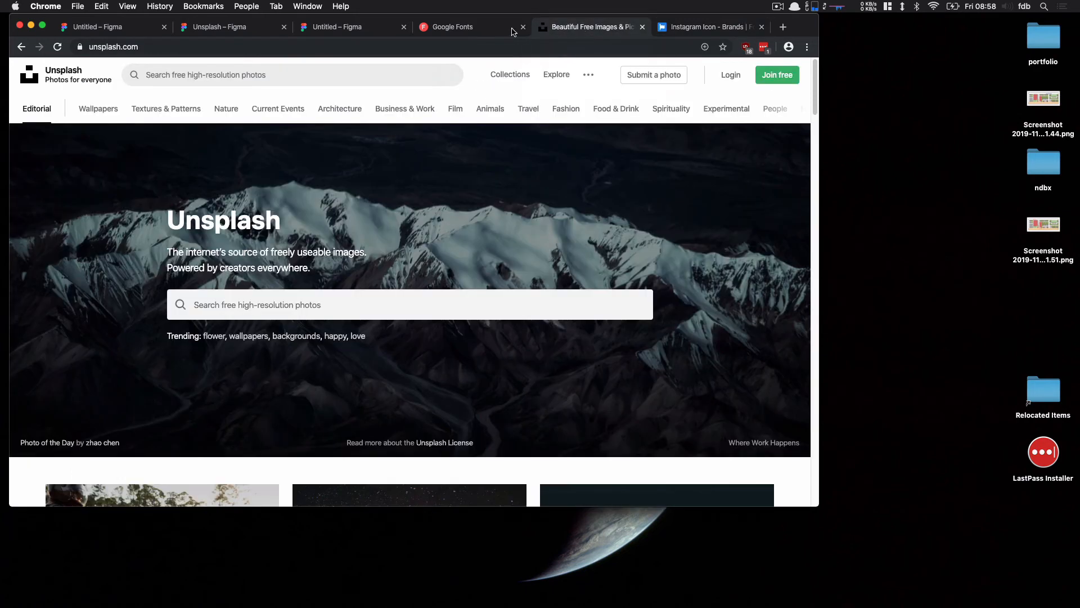
click(325, 29)
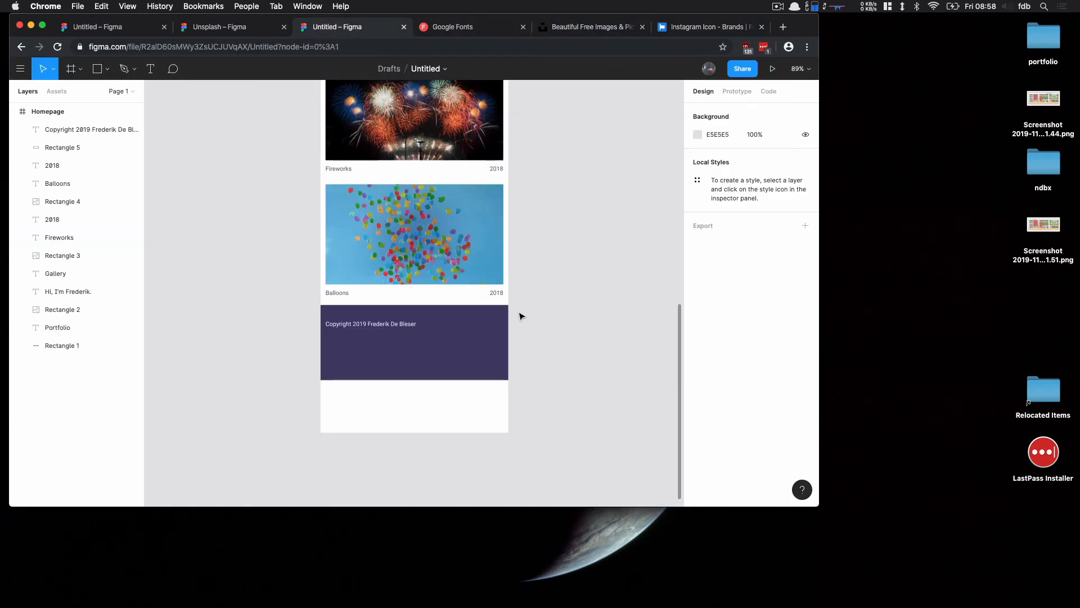
text(□)
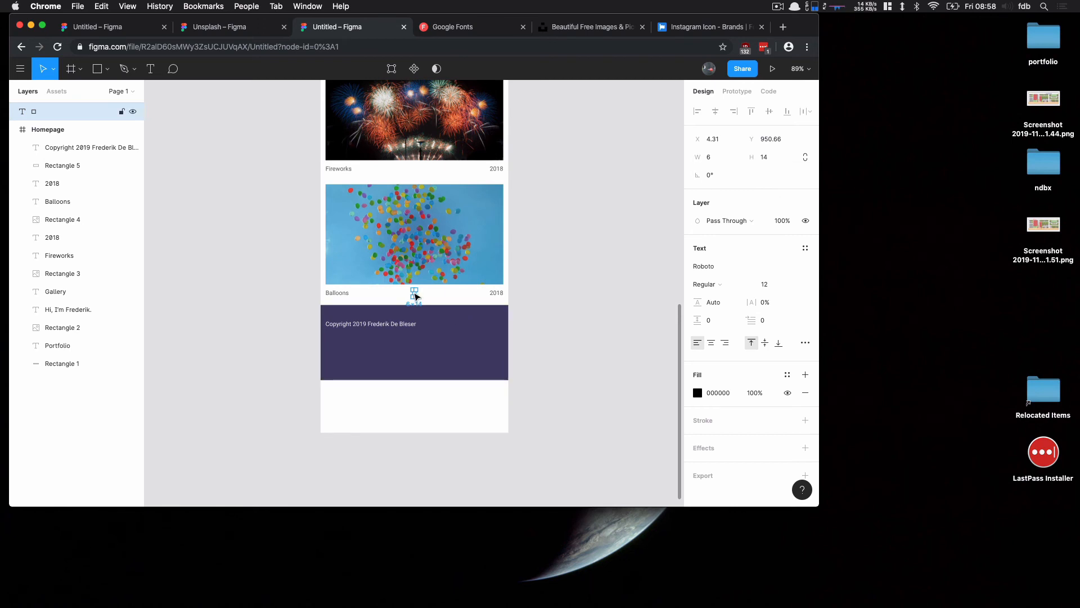
drag(414, 293, 485, 326)
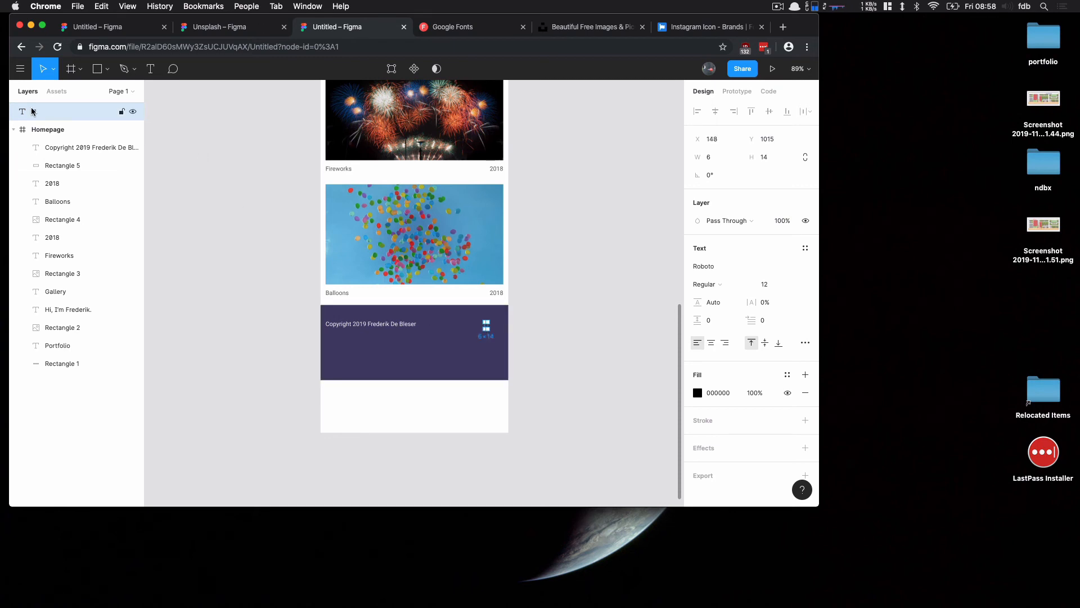
Move the Instagram glyph layer into the Homepage frame and set its font to Font Awesome 5 Brands
drag(47, 128, 47, 139)
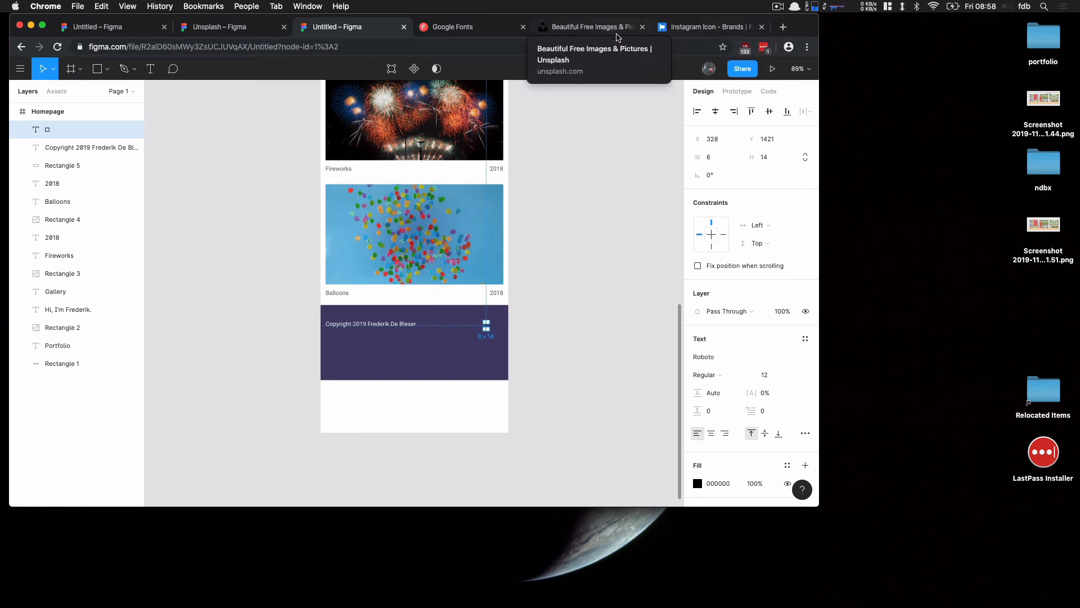
click(723, 359)
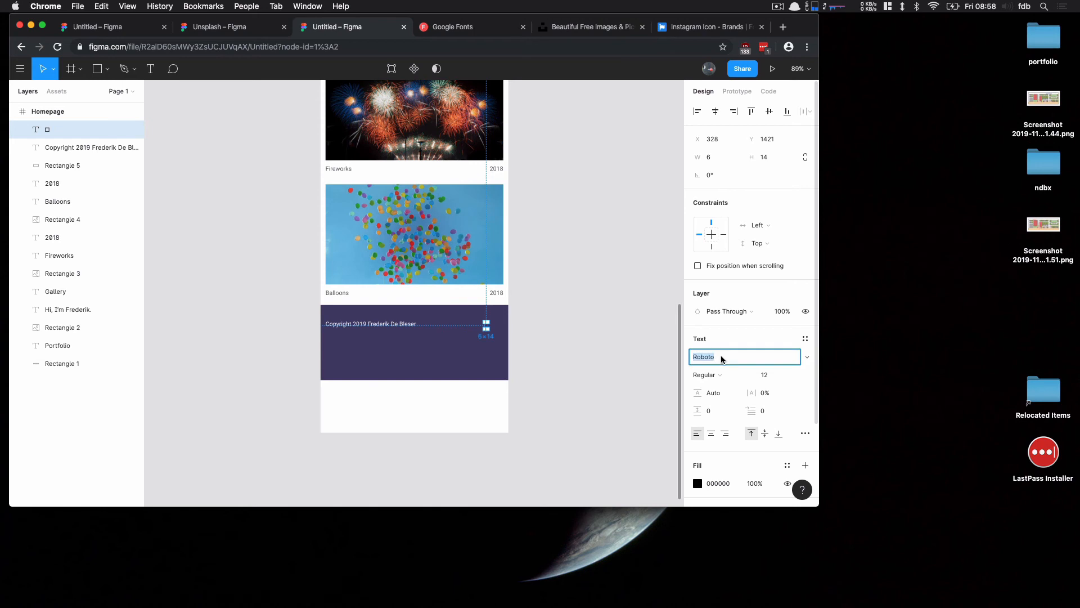
text(Font Awesome 5 Brands)
key(Return)
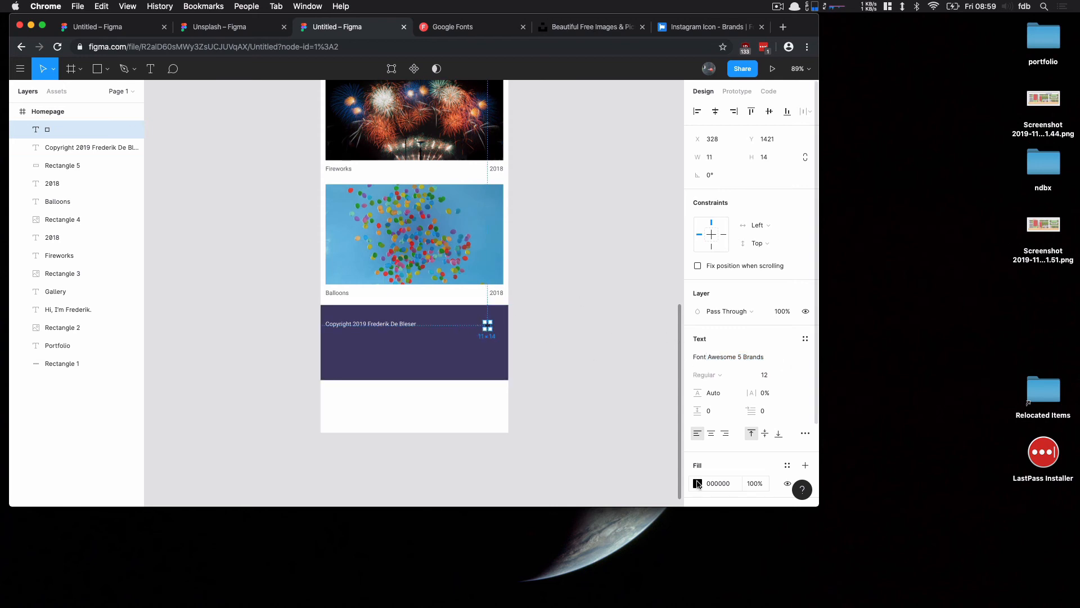
Colour the Instagram glyph white (FFFFFF) and set its font size to 20
click(698, 483)
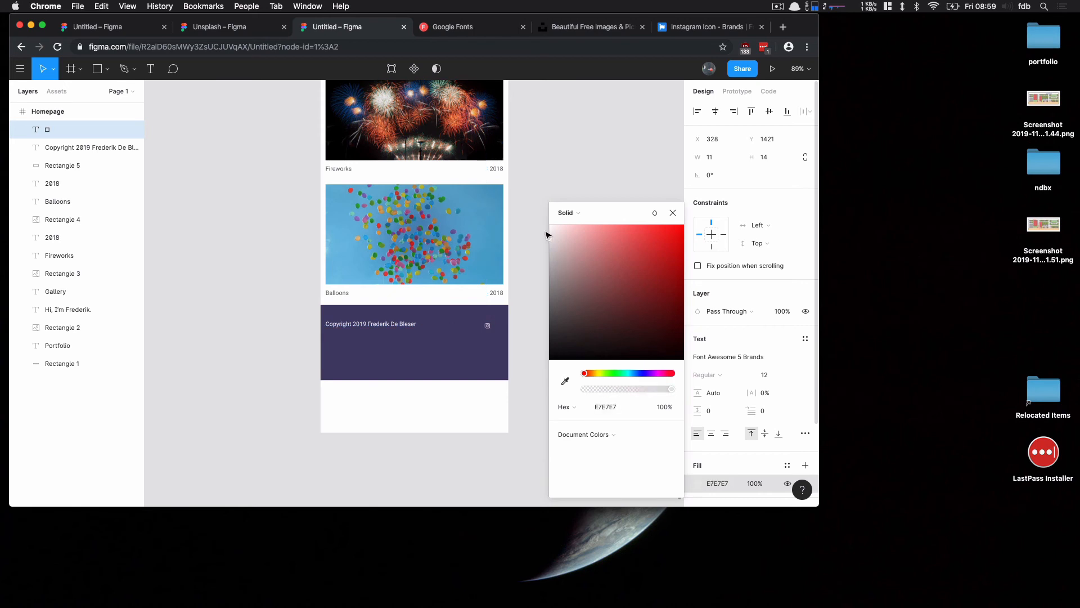
click(550, 159)
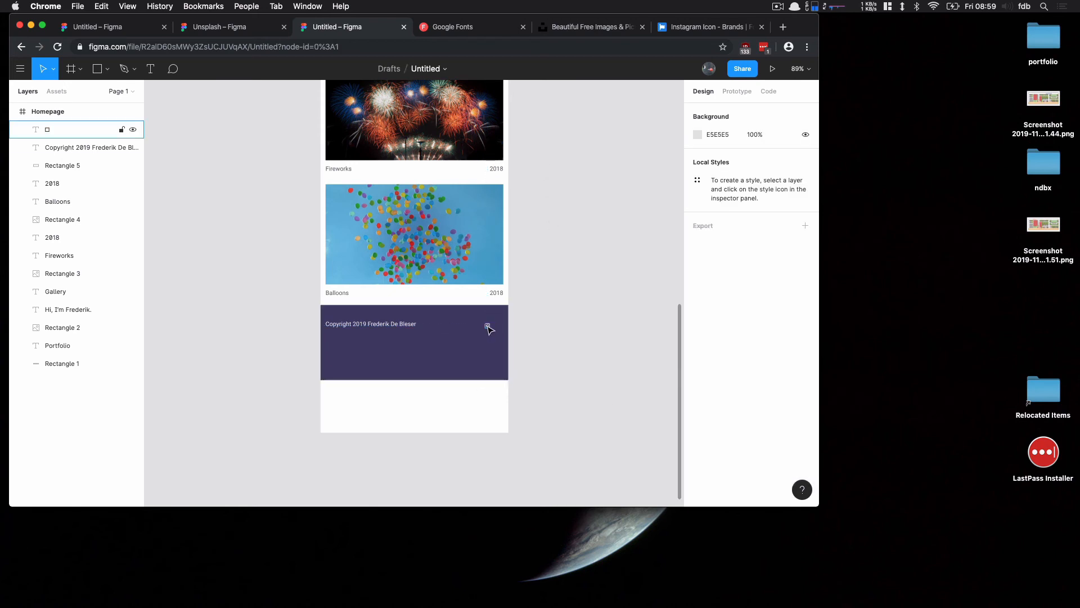
click(487, 325)
click(773, 378)
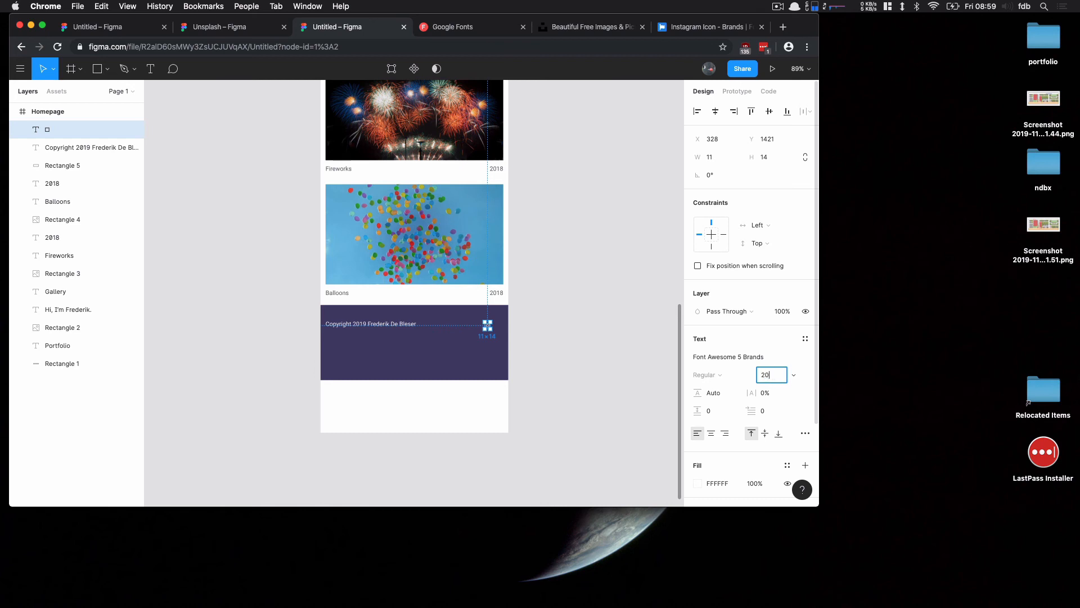
key(Return)
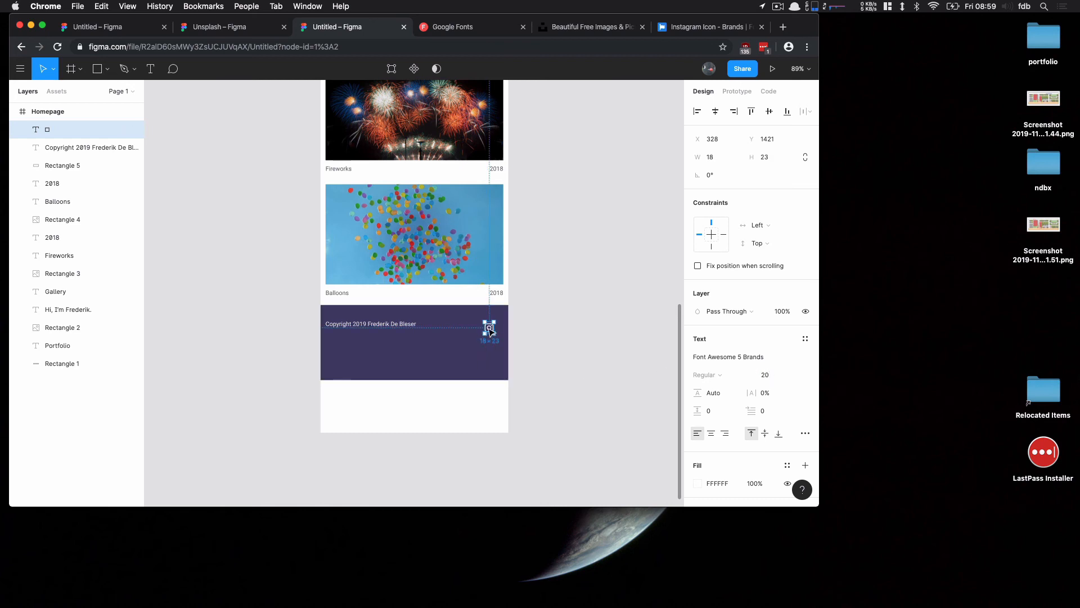
Move the Instagram icon to the footer's right edge
drag(488, 329, 502, 329)
click(514, 337)
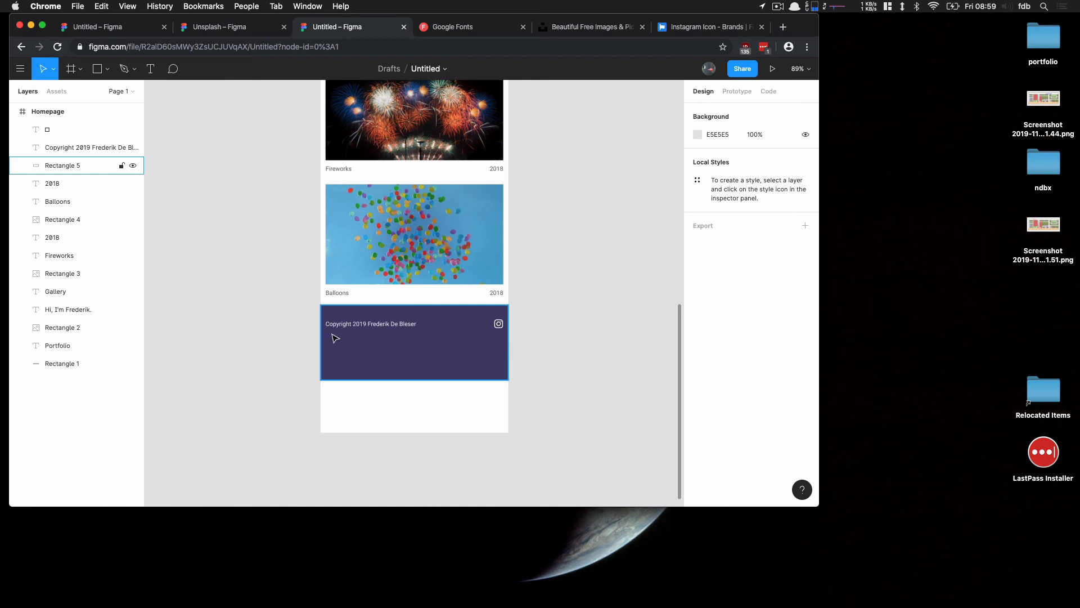
Shorten the footer rectangle to about 78 px high
click(438, 347)
drag(421, 379, 424, 343)
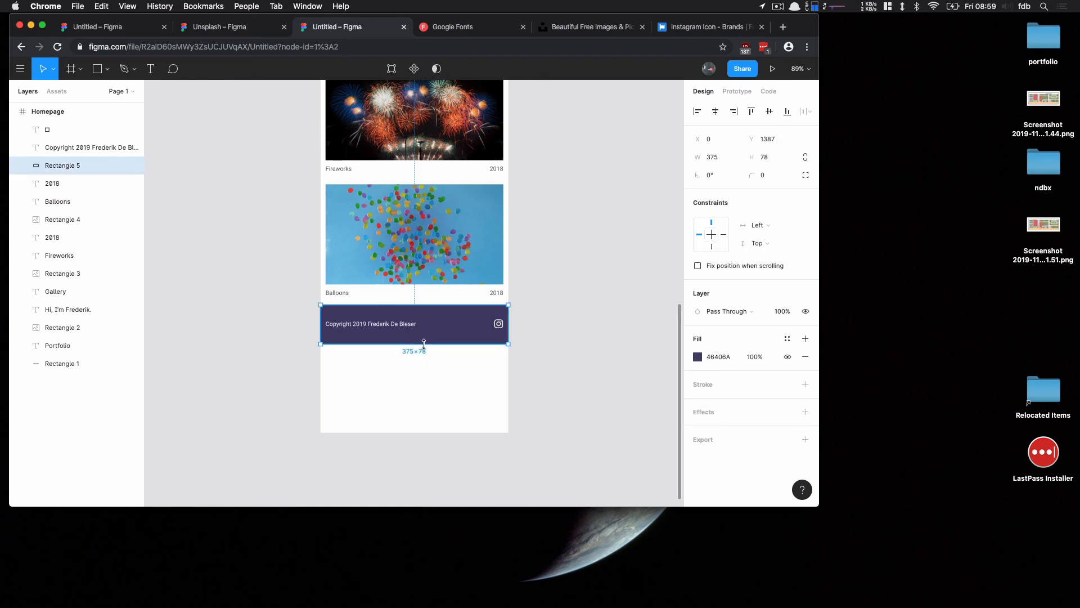
click(429, 400)
Trim the Homepage frame's height to about 1465 so it ends at the footer's bottom
click(72, 110)
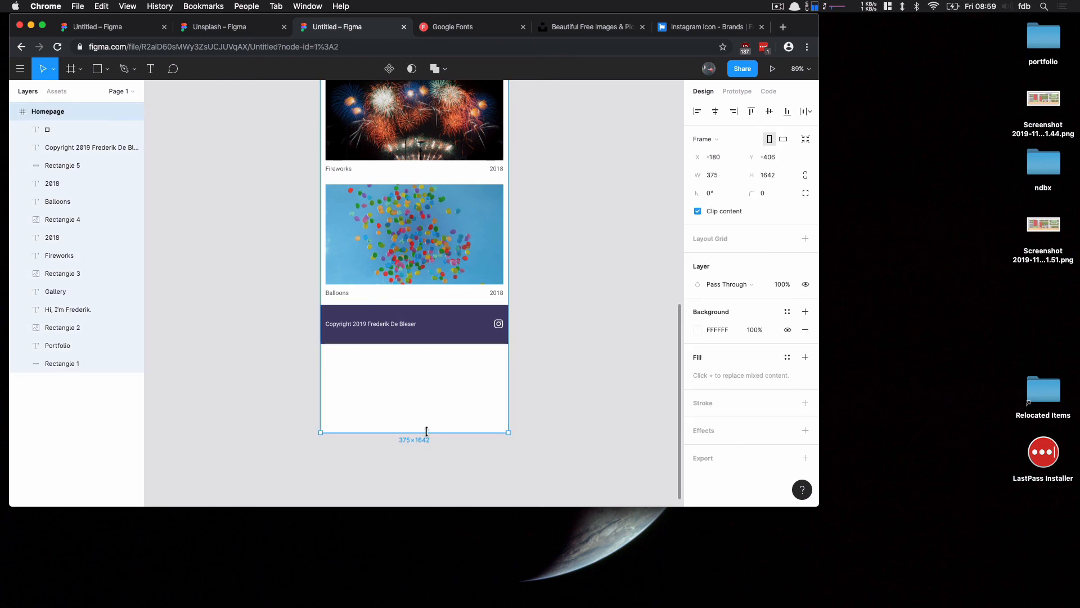
drag(424, 433, 424, 344)
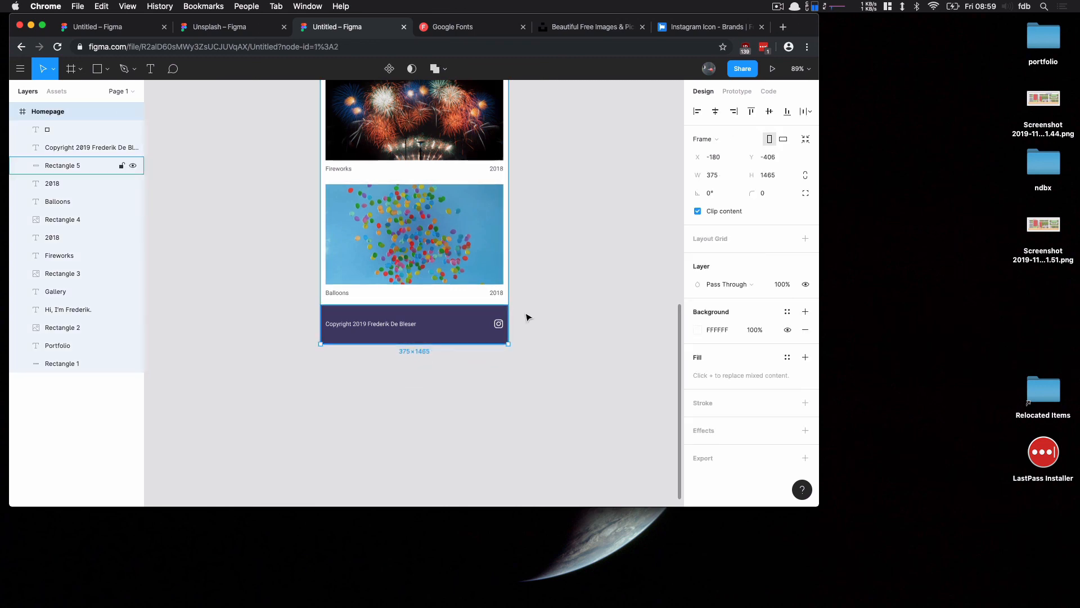
click(544, 310)
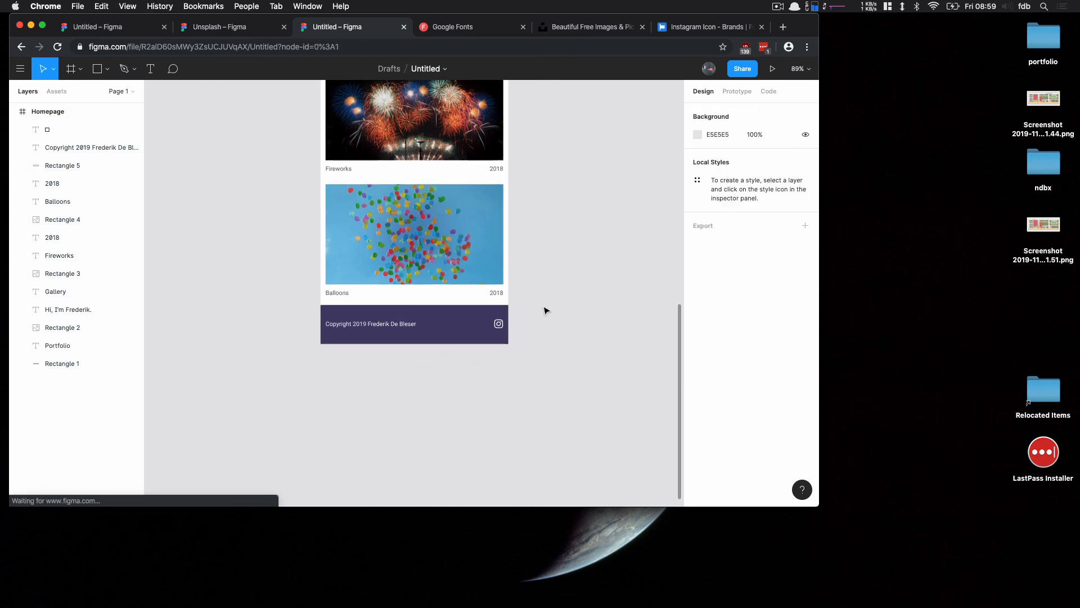
Open the prototype preview and scroll through the homepage to review it
click(775, 70)
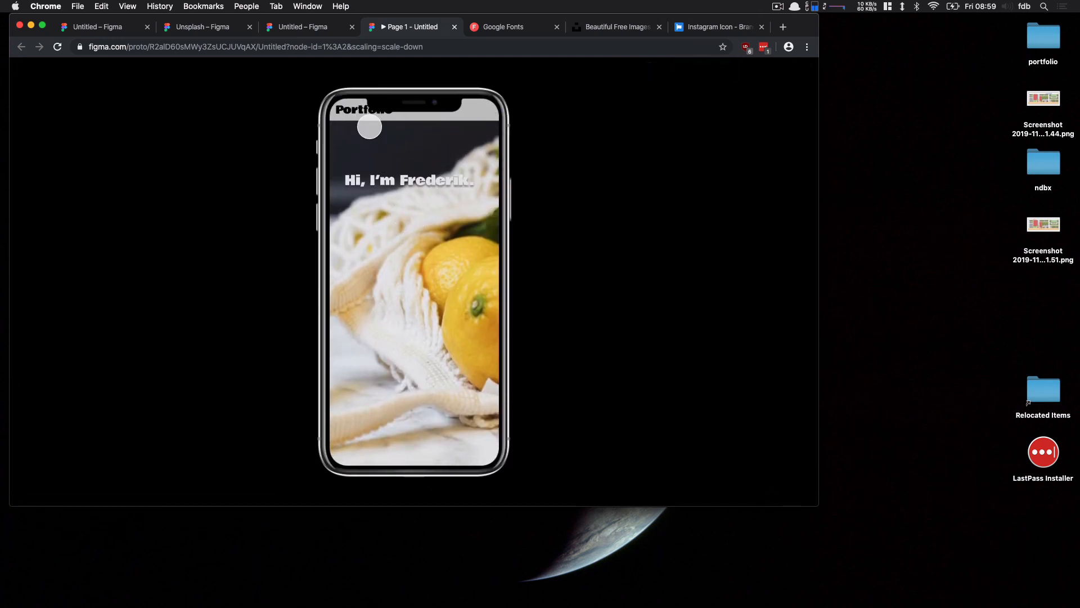
scroll(428, 405, down, 1)
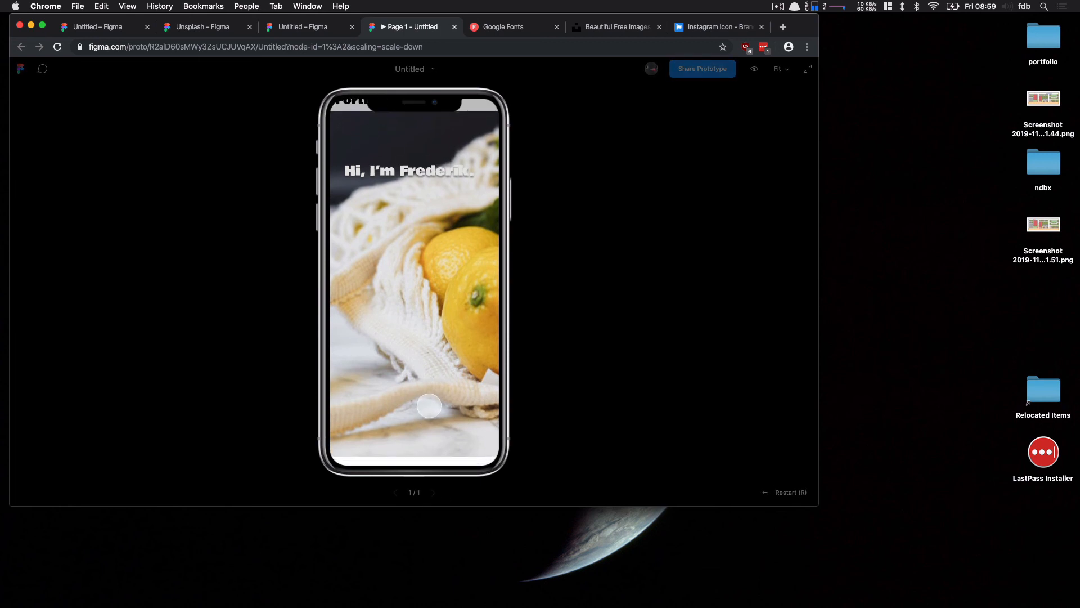
scroll(428, 405, down, 10)
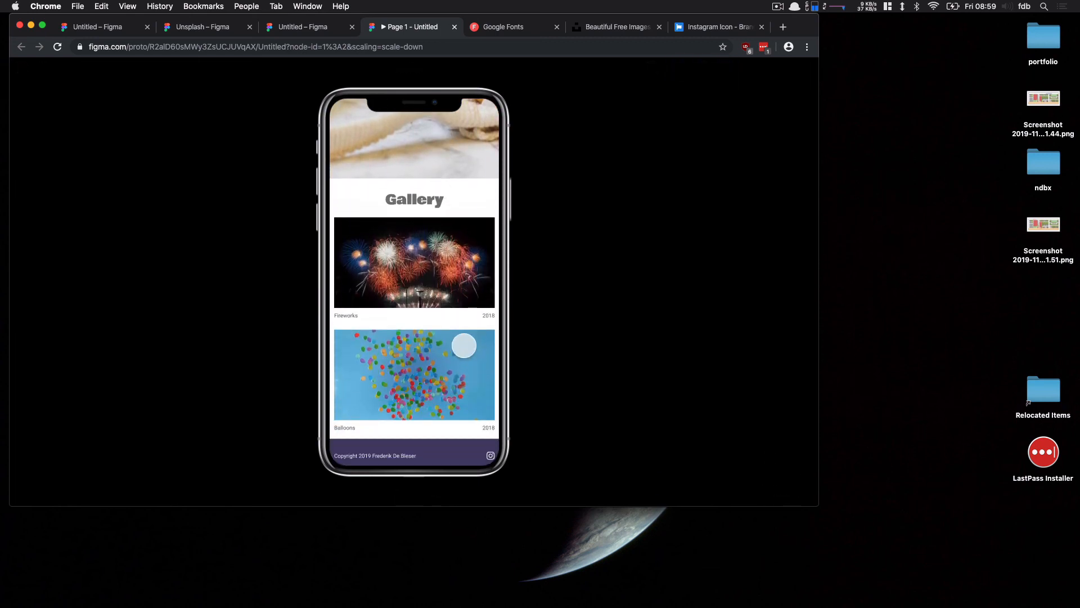
scroll(438, 247, up, 5)
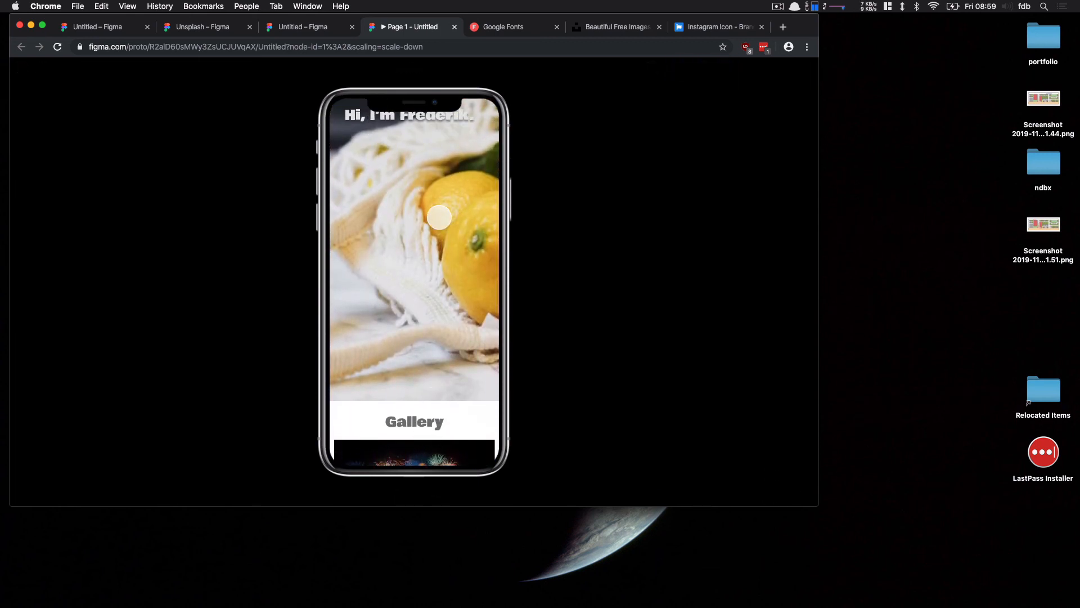
scroll(439, 216, up, 3)
scroll(438, 225, down, 10)
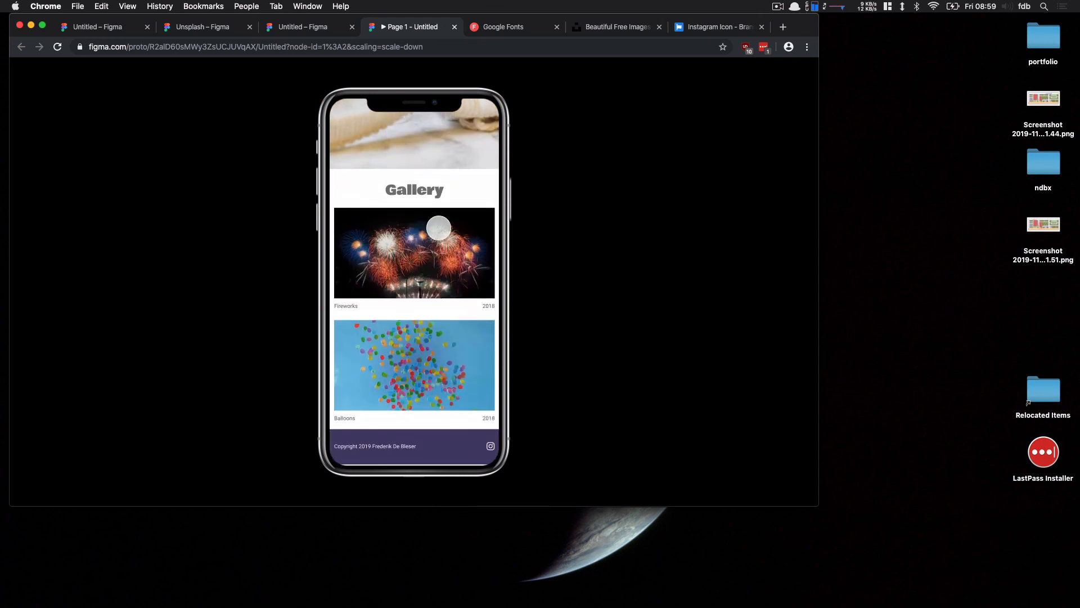
scroll(439, 228, up, 10)
scroll(433, 295, down, 10)
scroll(415, 225, up, 3)
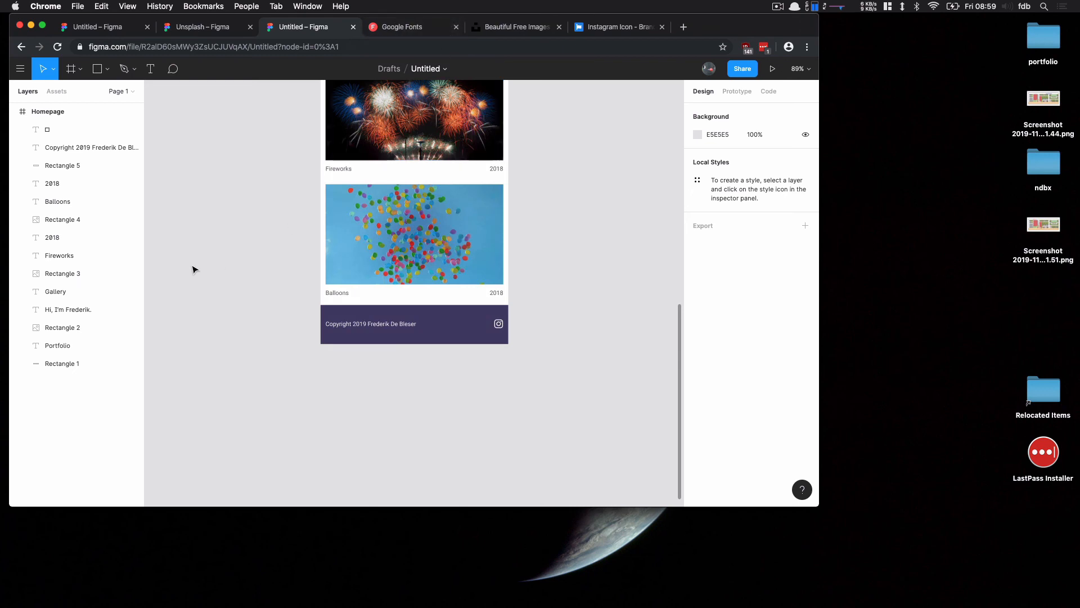
scroll(270, 202, up, 10)
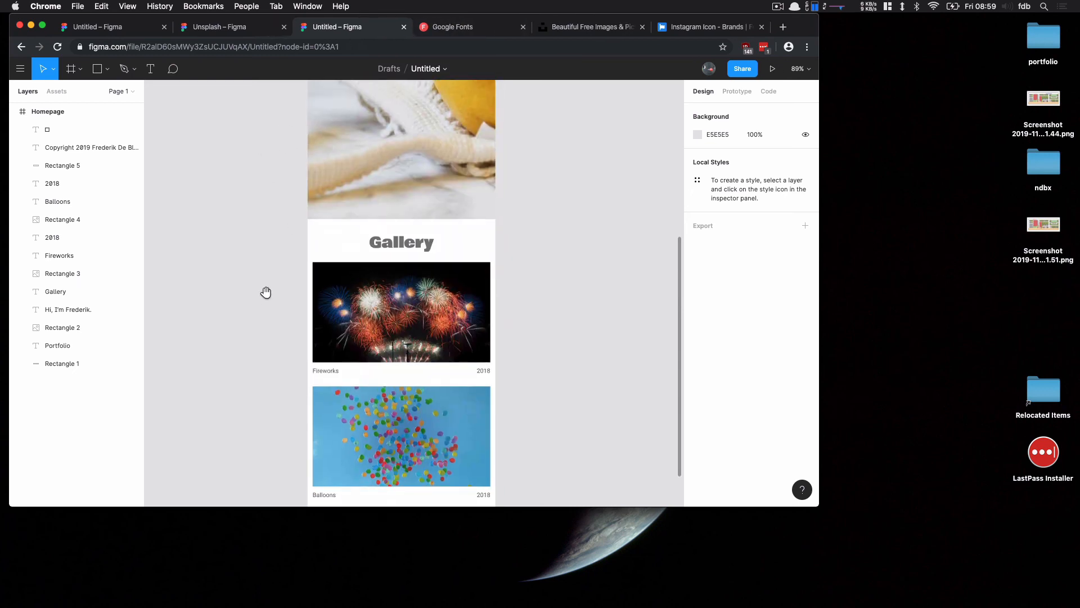
scroll(268, 306, up, 5)
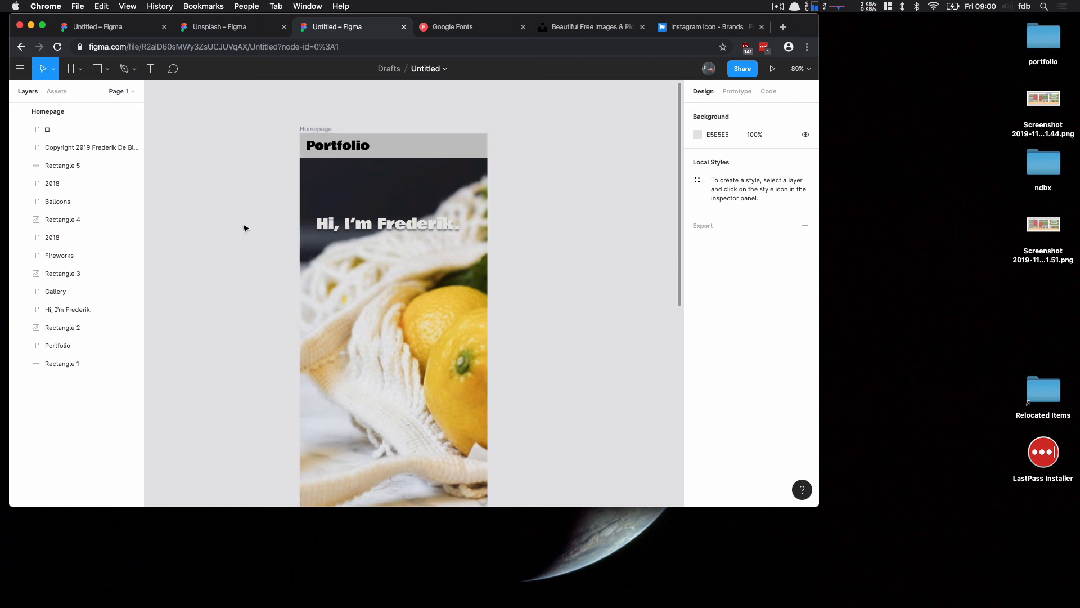
scroll(245, 219, down, 2)
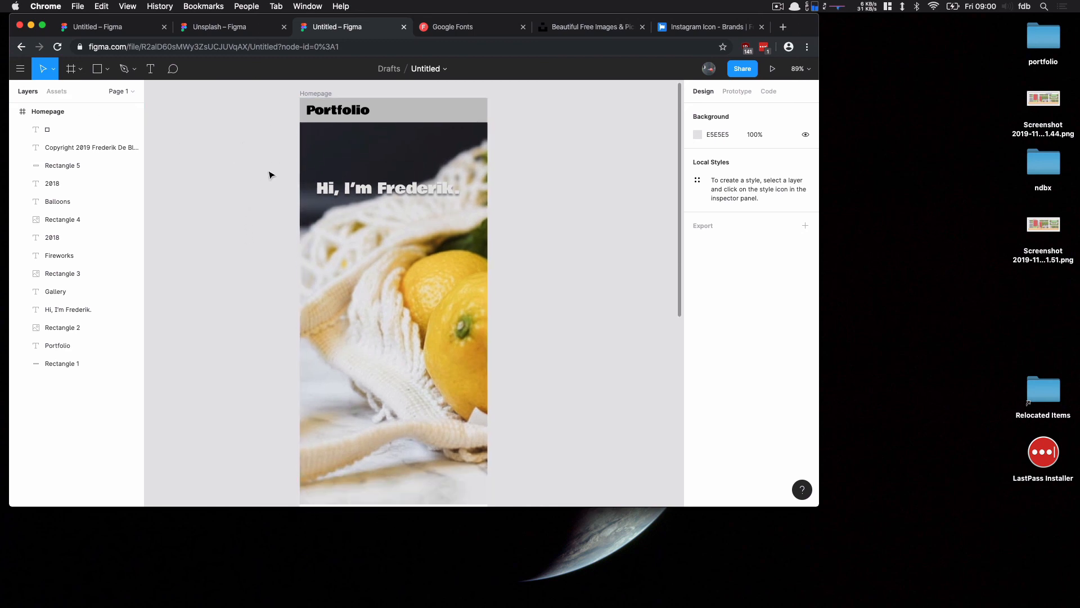